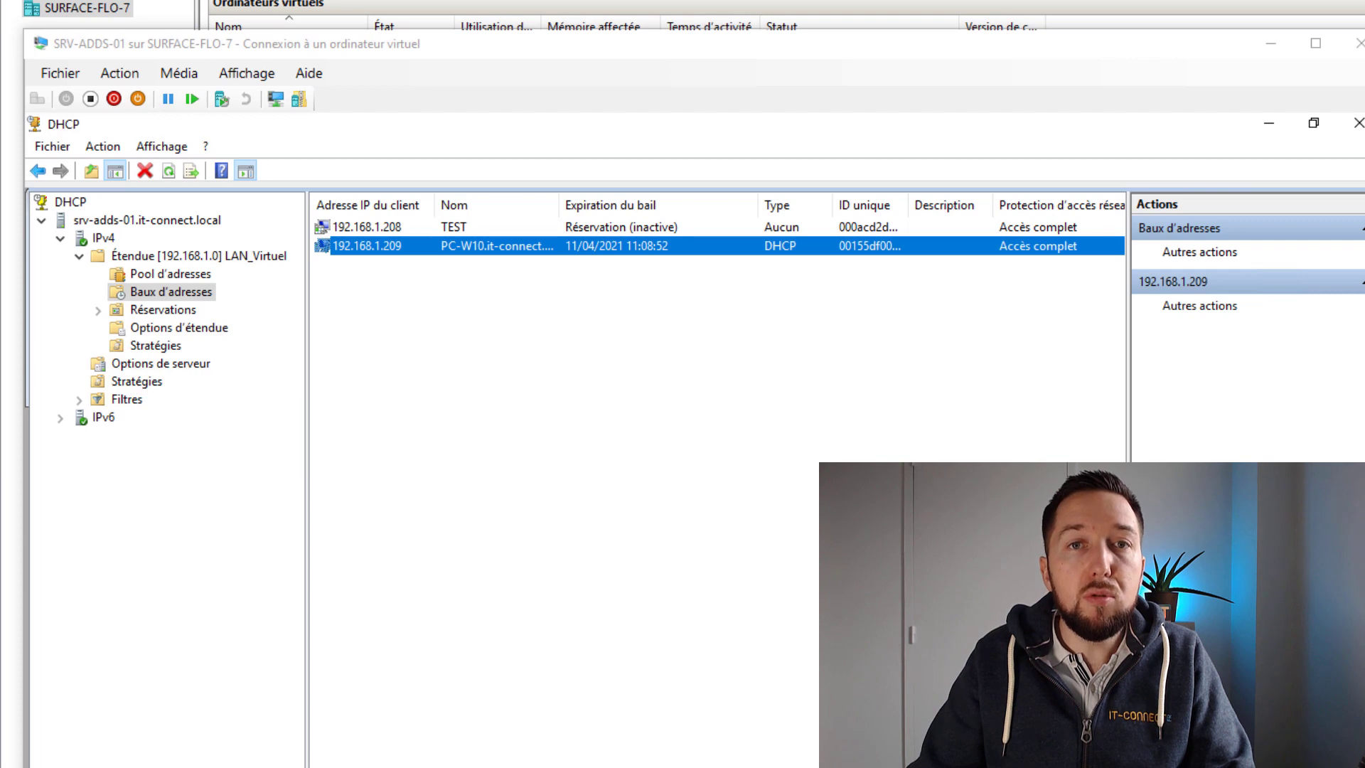
Step: Switch to the SRV-WS-01 virtual machine, refresh its DHCP server and examine the IPv4 node for existing scopes
{"action": "left_click", "coordinate": [427, 767]}
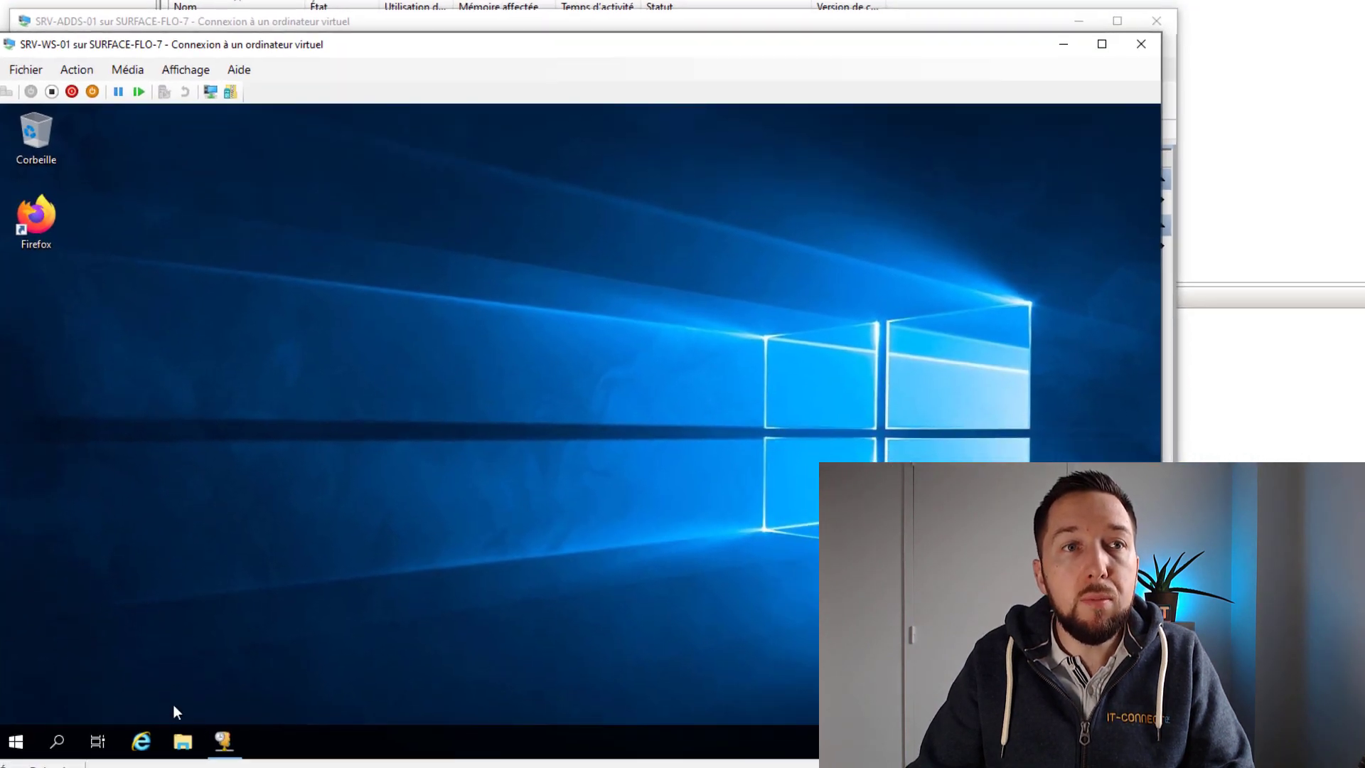
{"action": "left_click", "coordinate": [226, 739]}
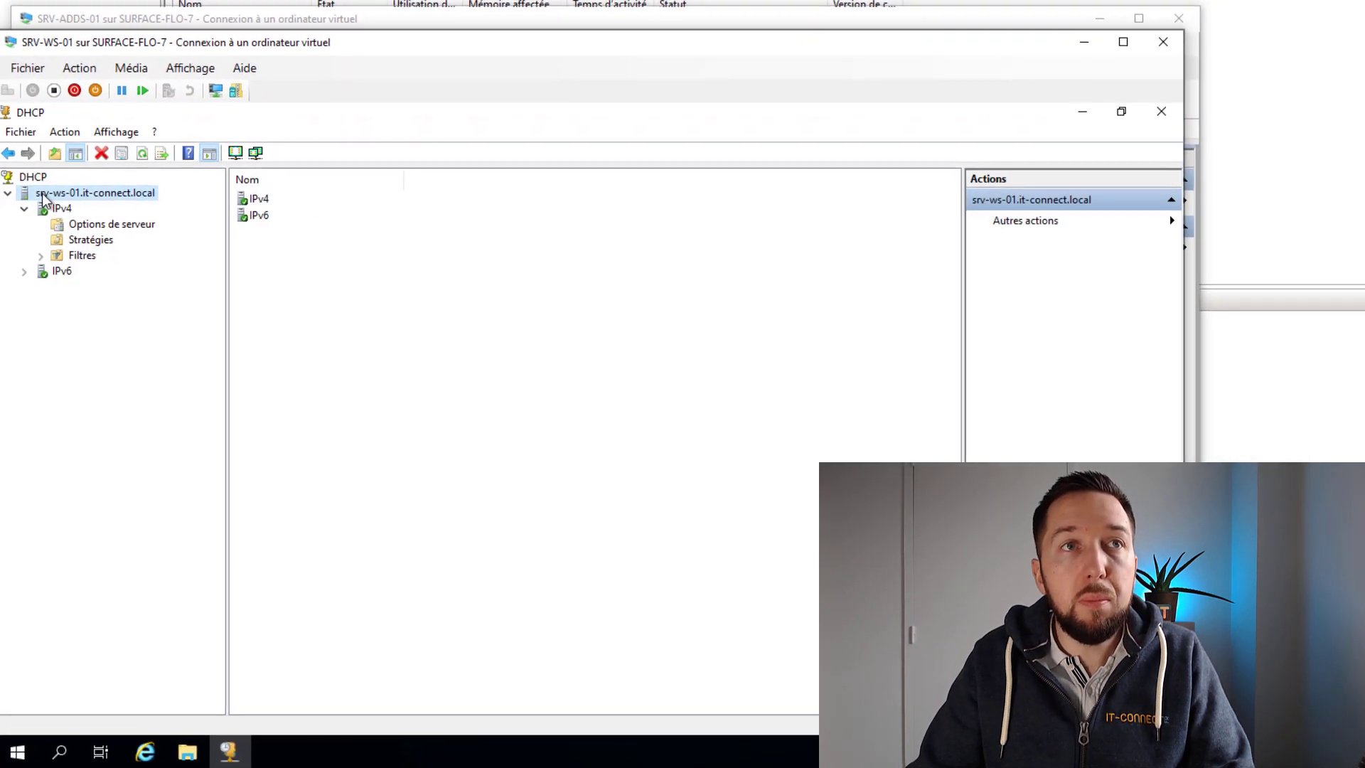
{"action": "right_click", "coordinate": [68, 192]}
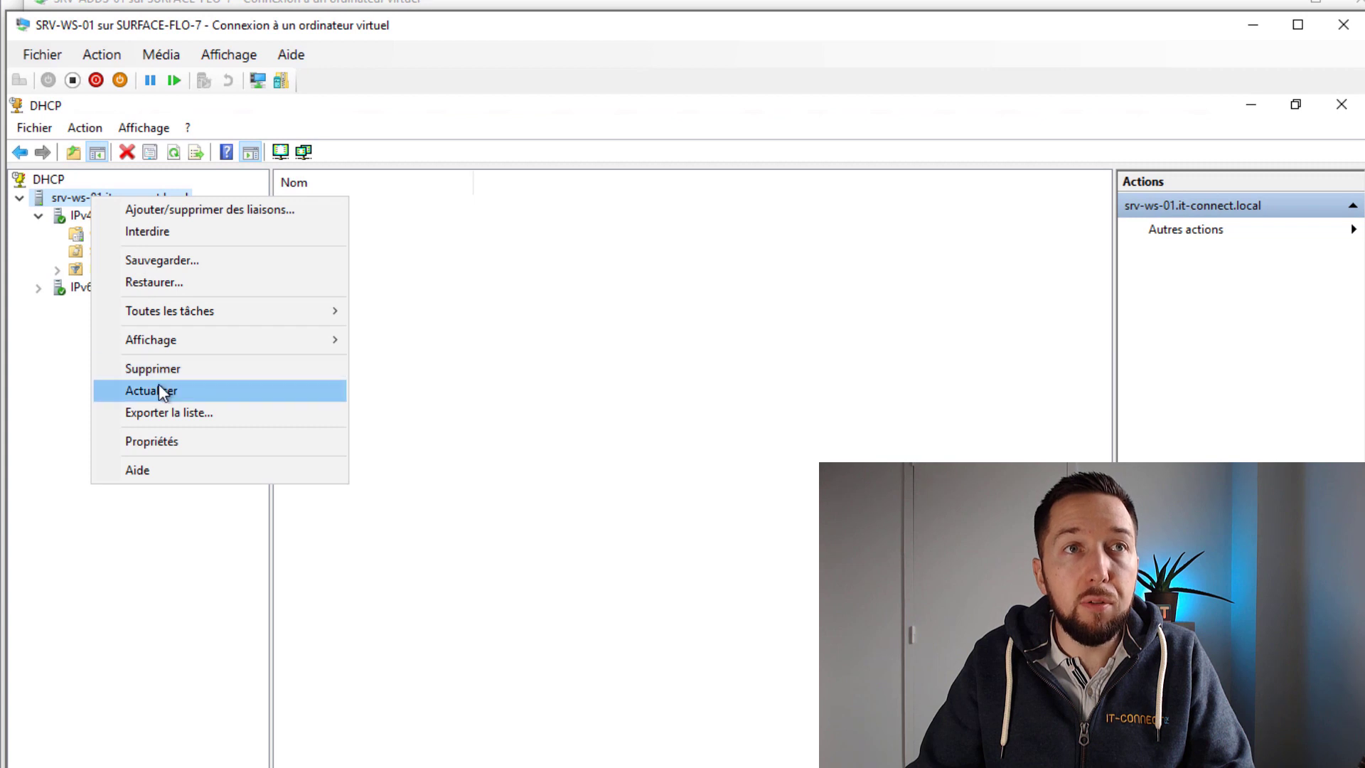
{"action": "left_click", "coordinate": [163, 392]}
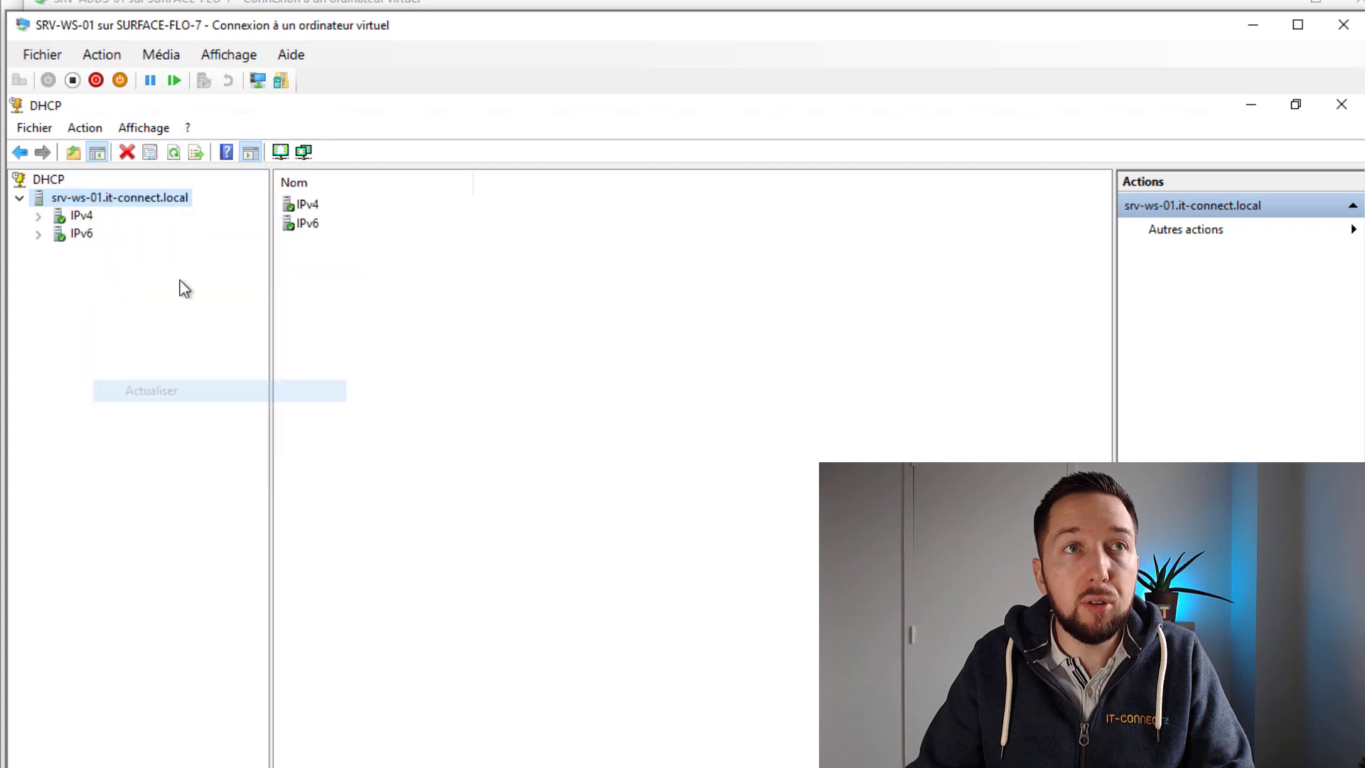
{"action": "left_click", "coordinate": [39, 217]}
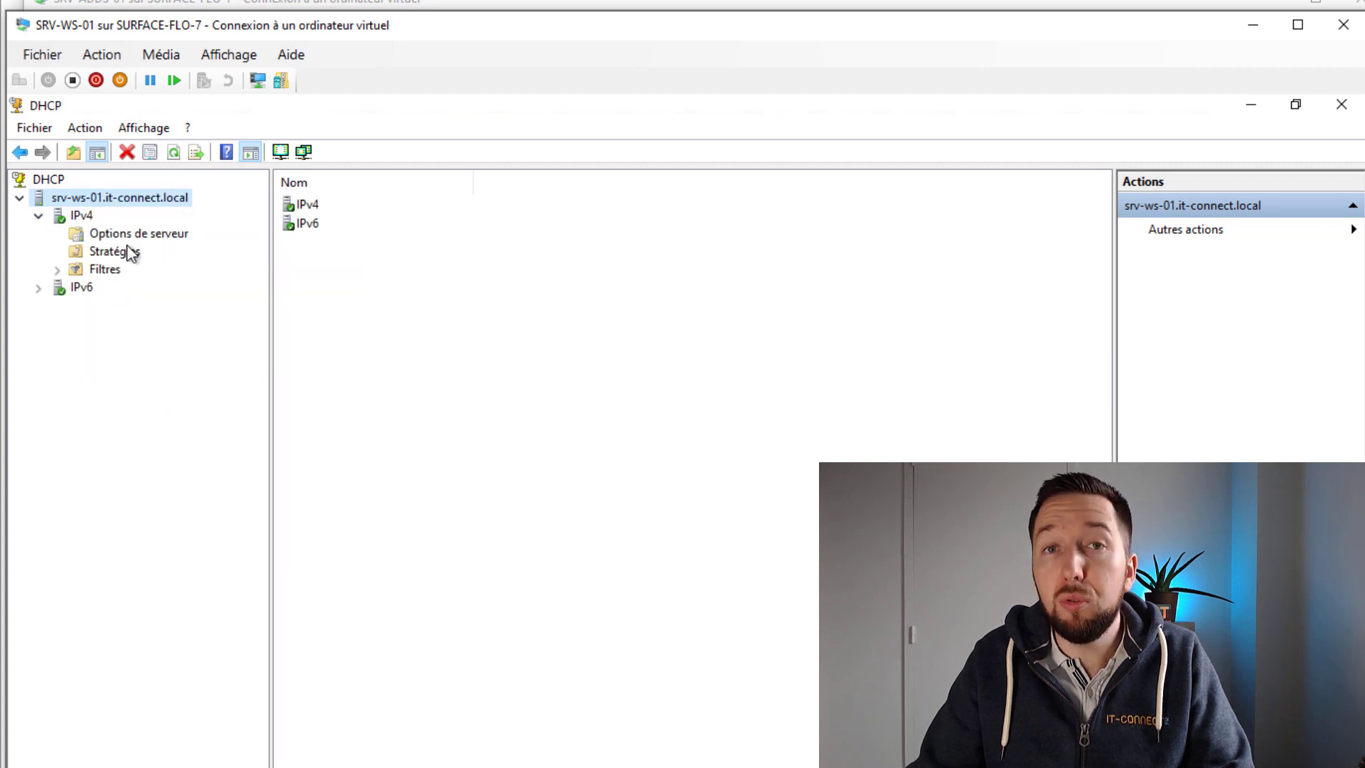
{"action": "left_click", "coordinate": [99, 234]}
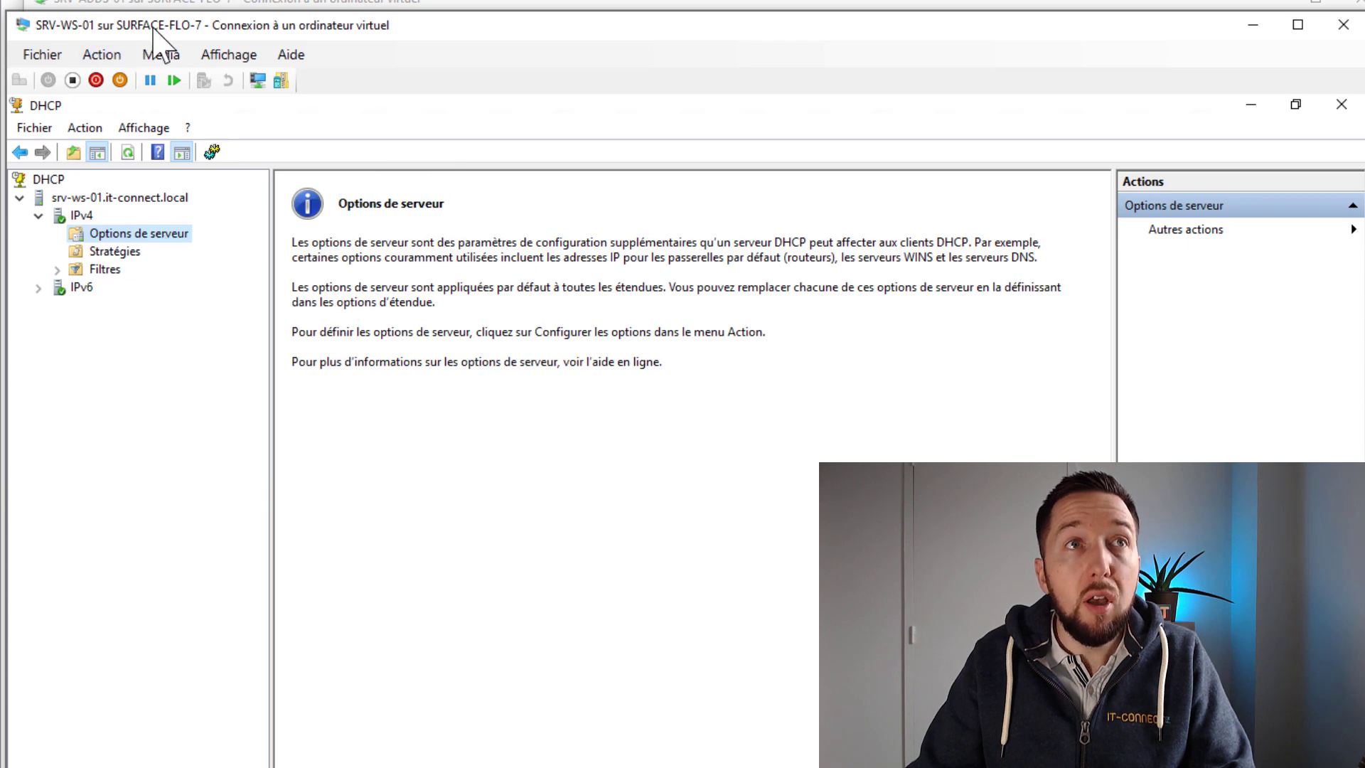
Step: Switch back to SRV-ADDS-01 and start configuring failover for the LAN_Virtuel scope, proceeding with all available scopes selected
{"action": "left_click_drag", "start_coordinate": [153, 28], "coordinate": [155, 51]}
{"action": "left_click", "coordinate": [190, 14]}
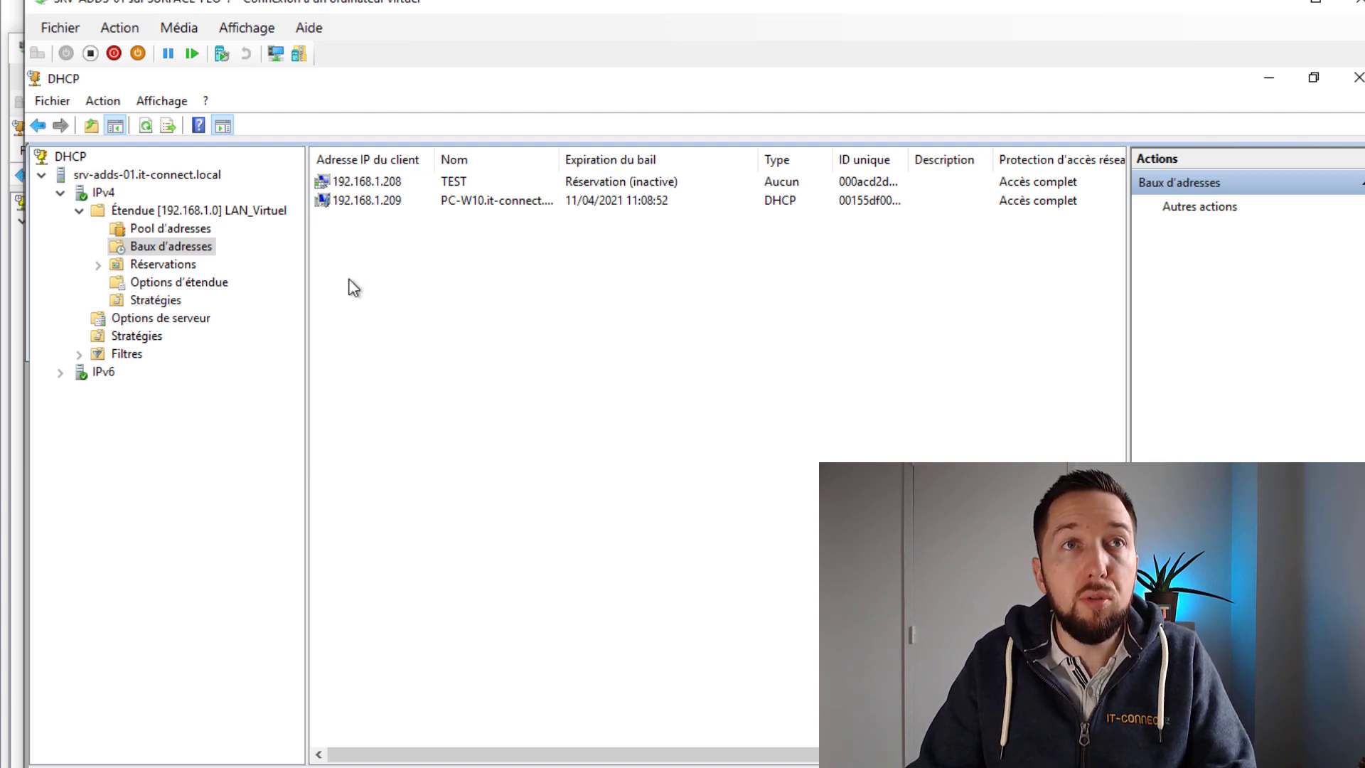
{"action": "right_click", "coordinate": [179, 209]}
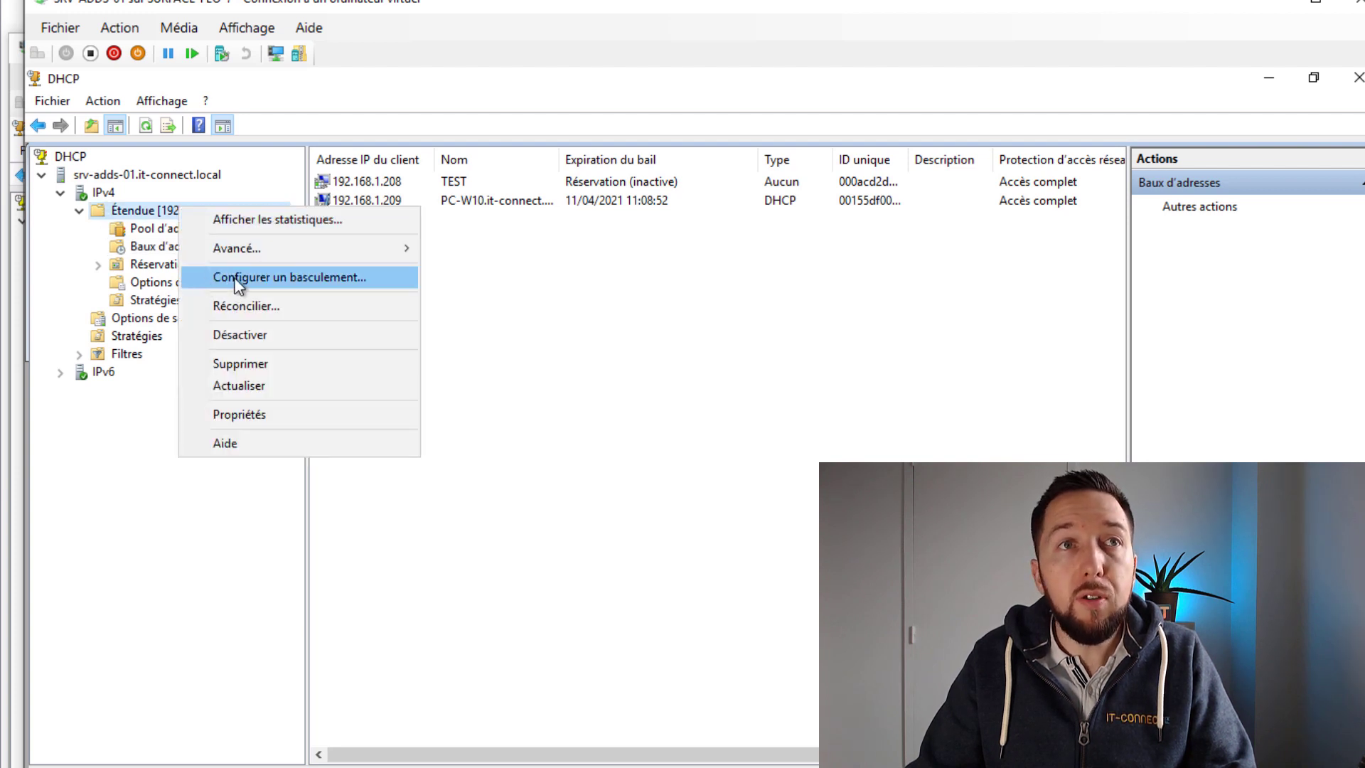
{"action": "left_click", "coordinate": [341, 278]}
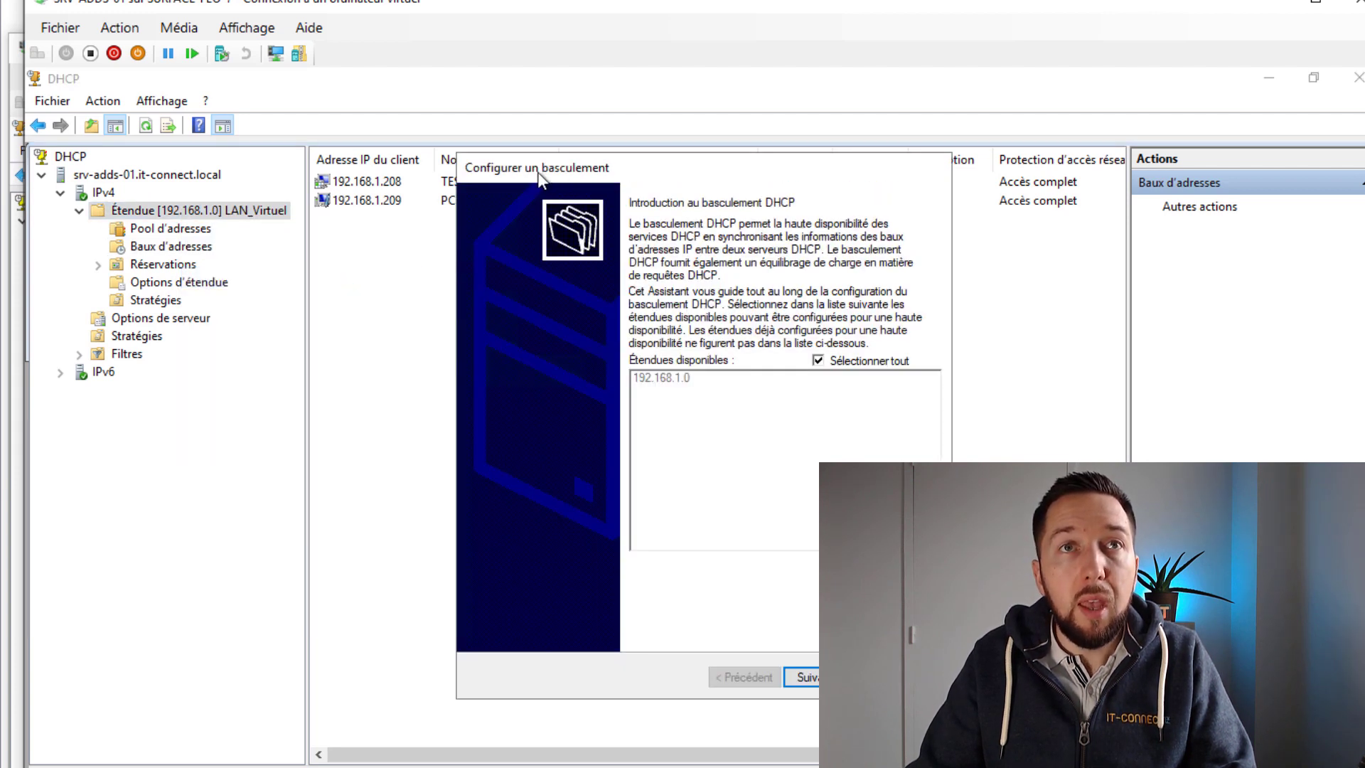
{"action": "left_click_drag", "start_coordinate": [559, 174], "coordinate": [272, 167]}
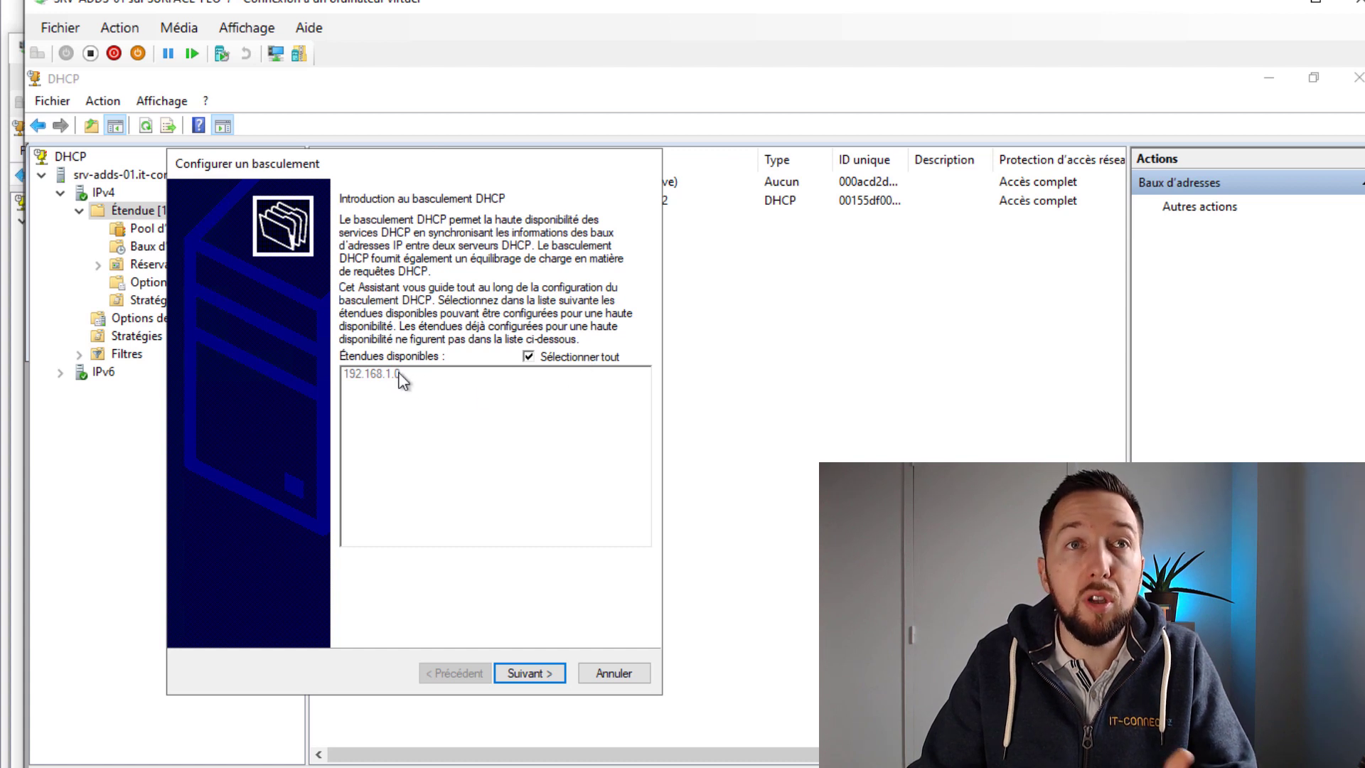
{"action": "left_click", "coordinate": [540, 674]}
Step: Disable reuse of existing failover relationships and choose the authorized DHCP server srv-ws-01.it-connect.local (192.168.1.51) as the partner server
{"action": "left_click", "coordinate": [201, 382]}
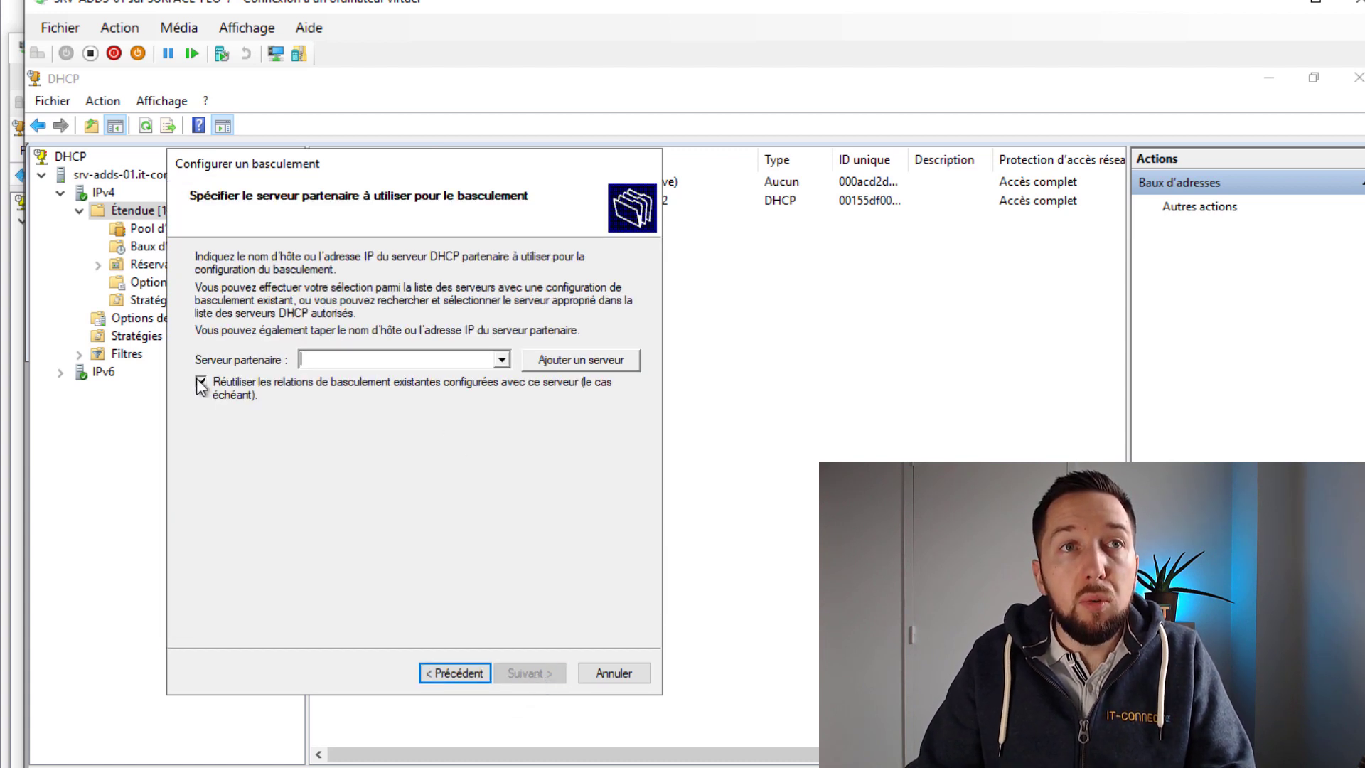
{"action": "left_click", "coordinate": [583, 364]}
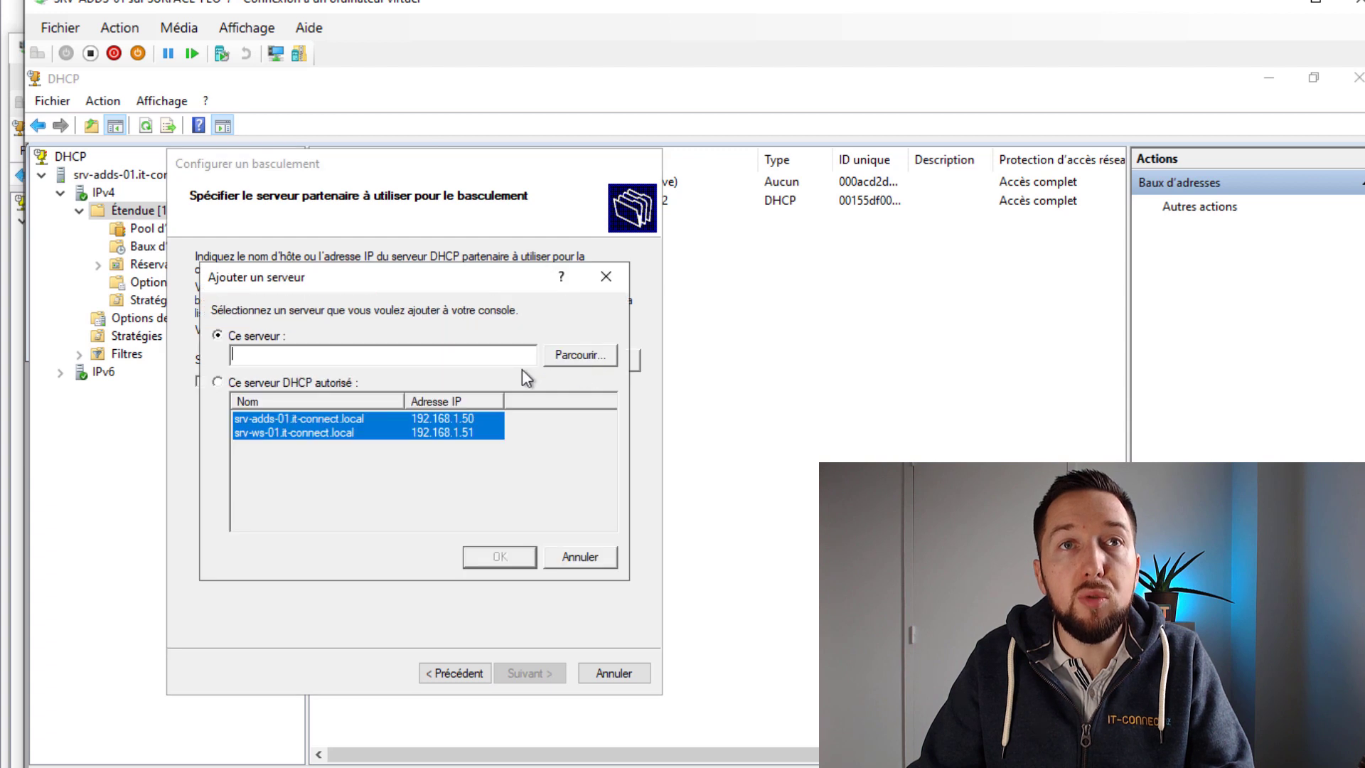
{"action": "left_click", "coordinate": [249, 386]}
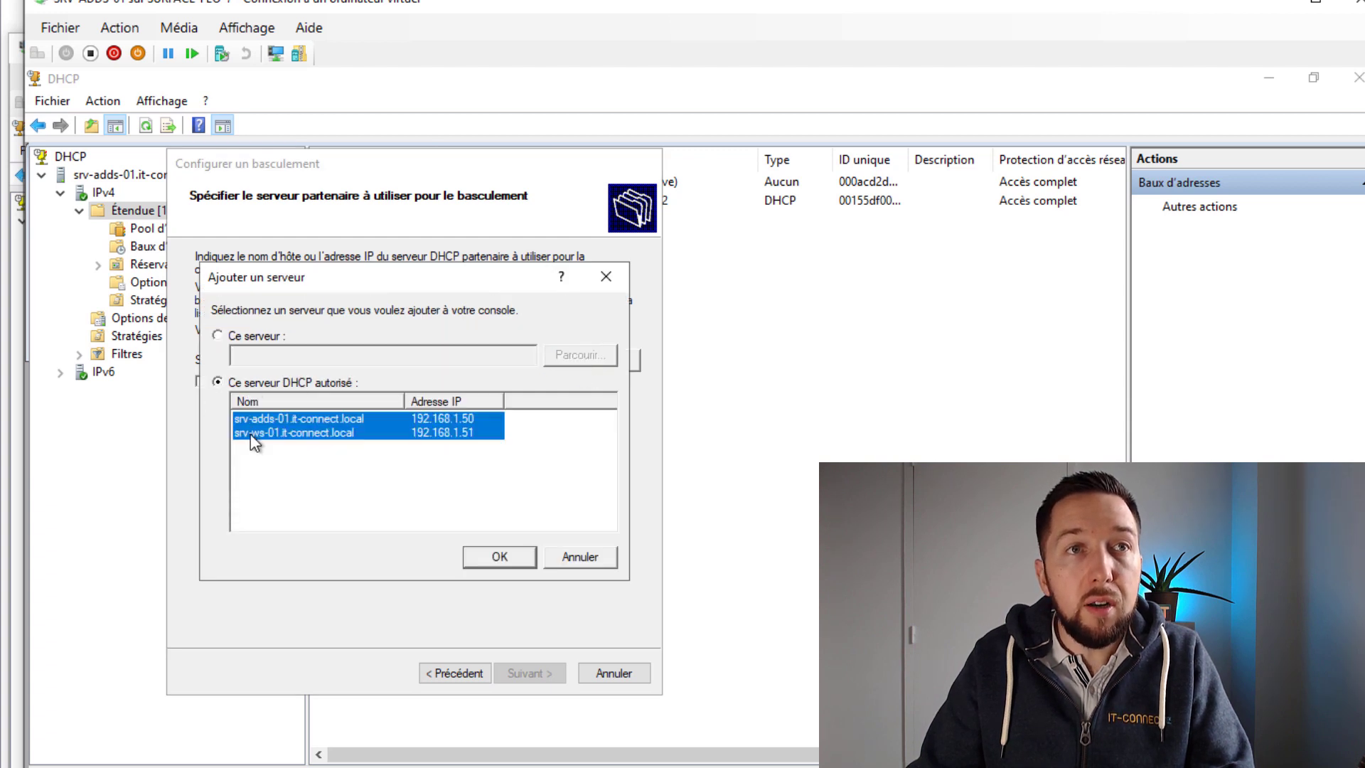
{"action": "left_click", "coordinate": [272, 436]}
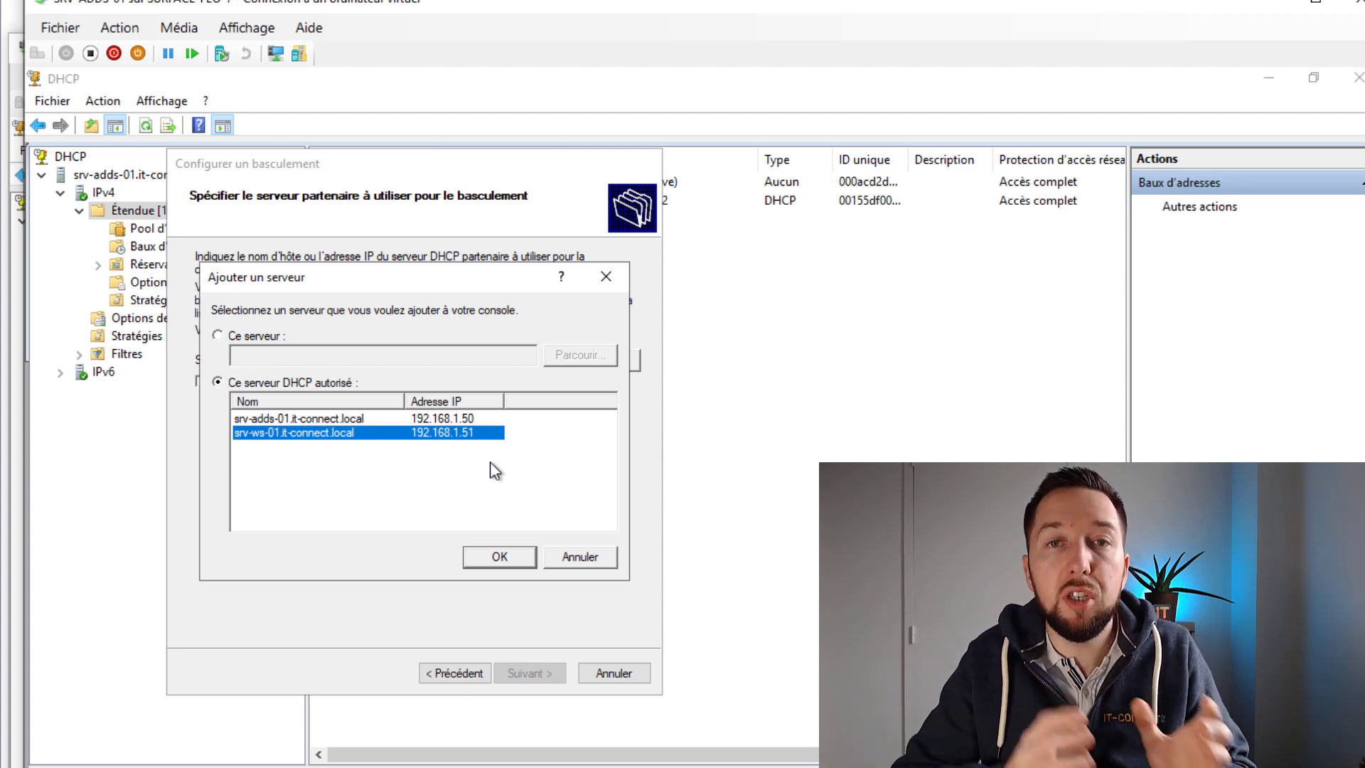
{"action": "left_click", "coordinate": [484, 554]}
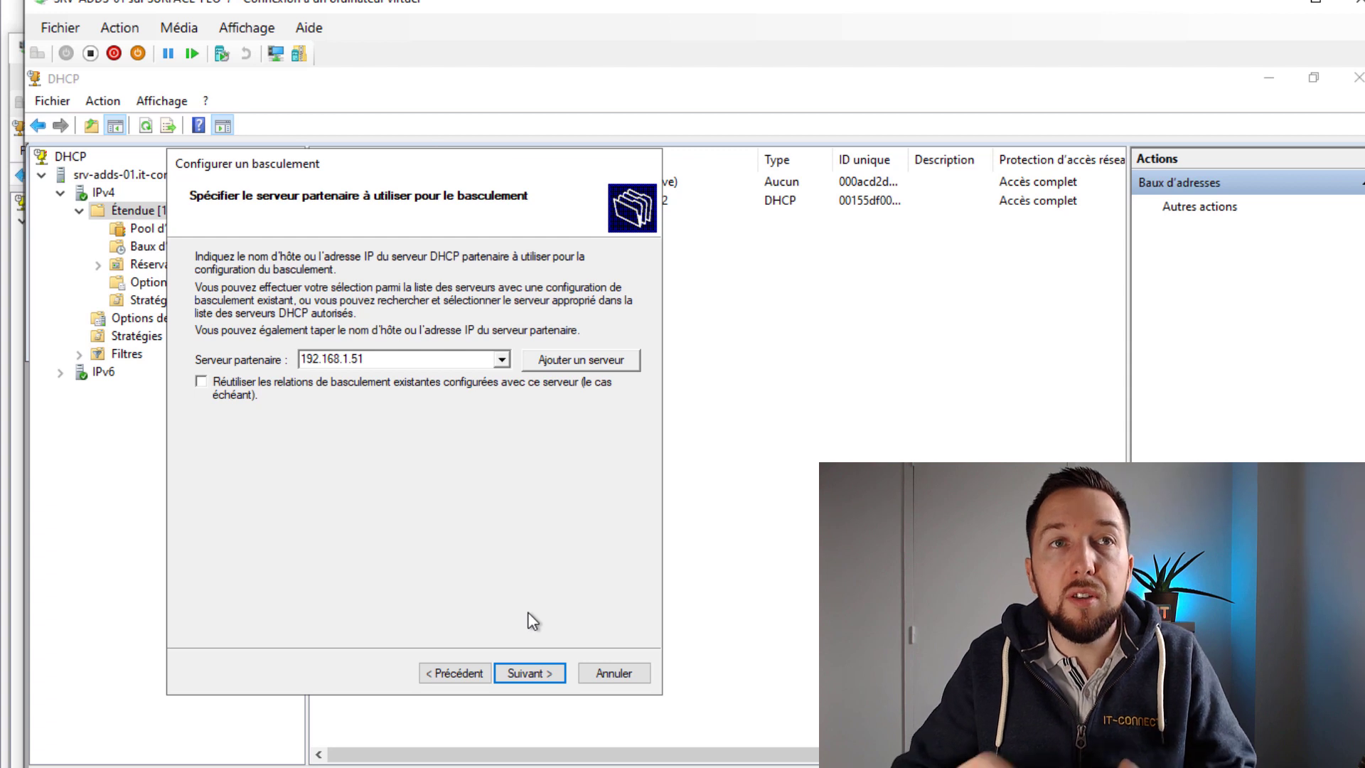
{"action": "left_click", "coordinate": [518, 673]}
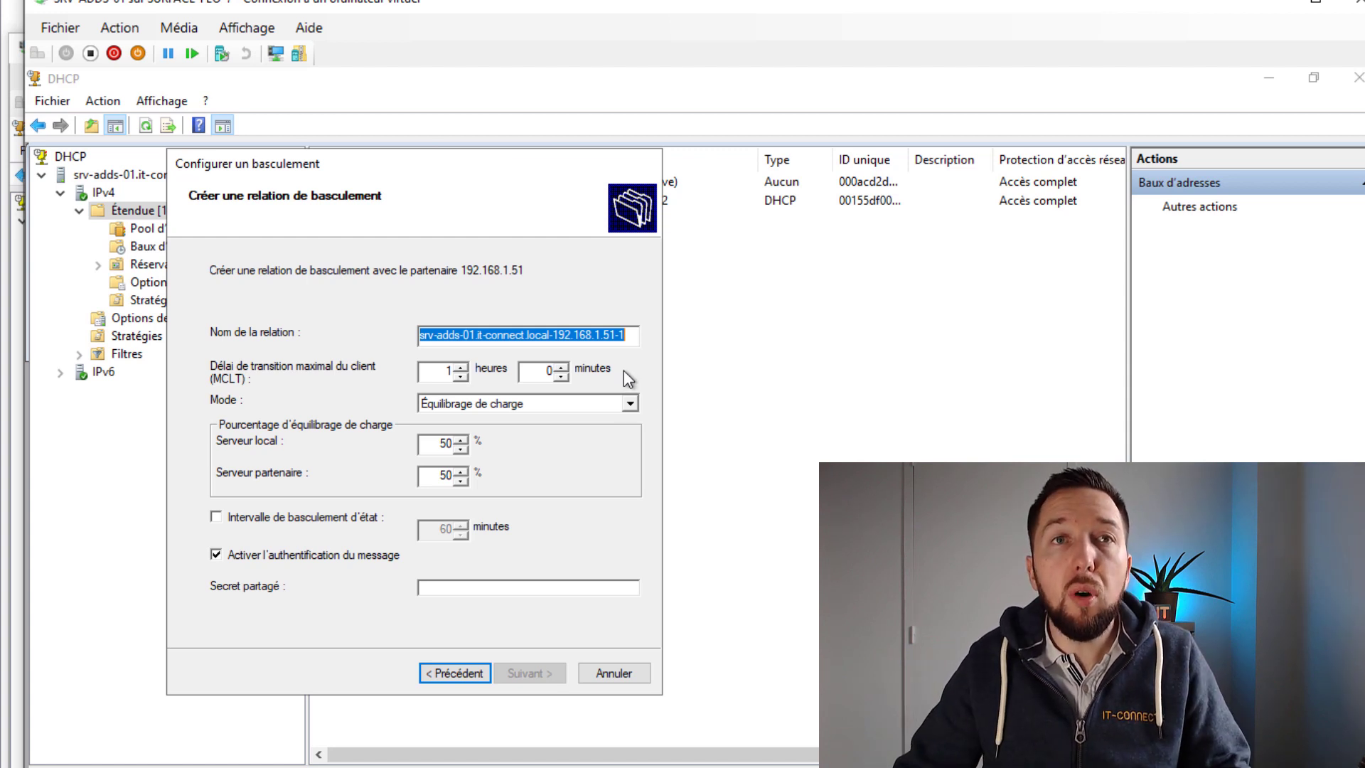
Step: Name the failover relationship CLUSTER_DHCP_ADDS-01_WS-01
{"action": "left_click", "coordinate": [617, 335]}
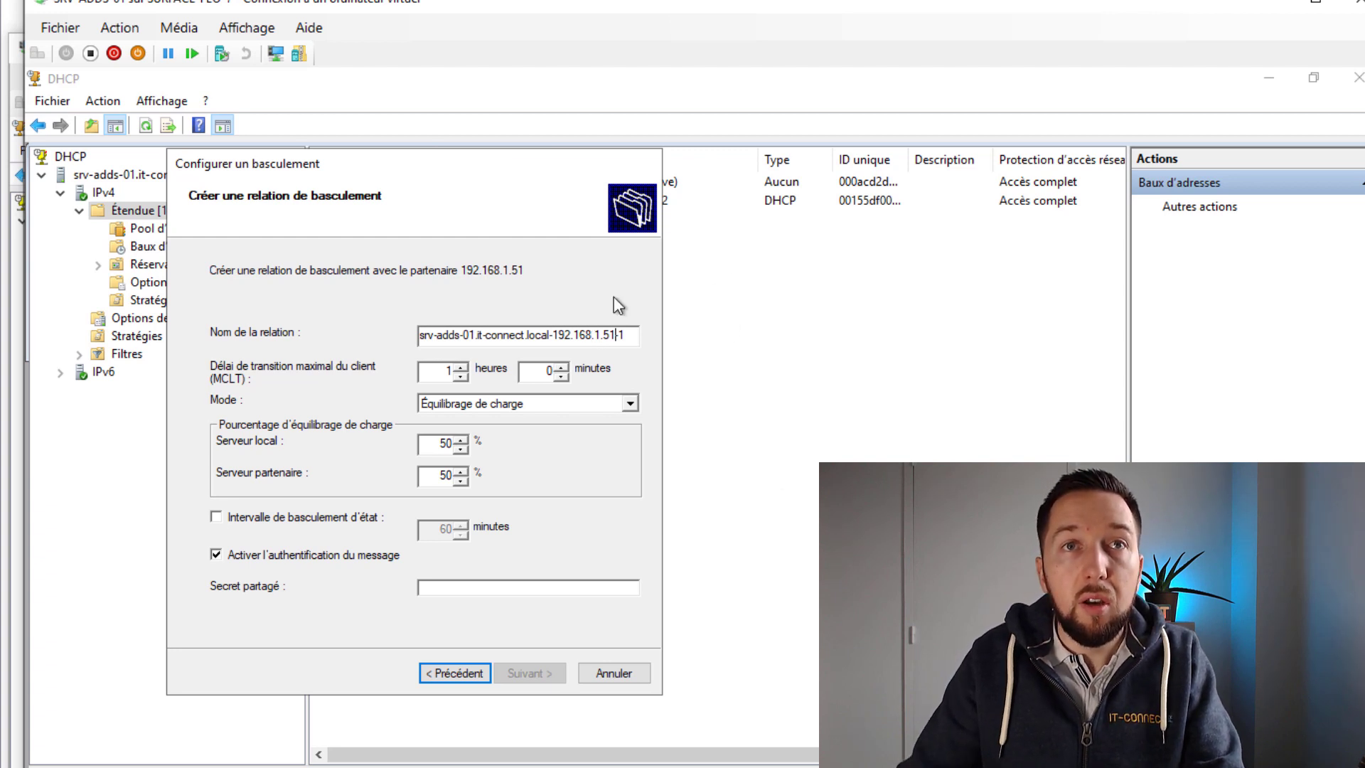
{"action": "left_click_drag", "start_coordinate": [632, 335], "coordinate": [377, 339]}
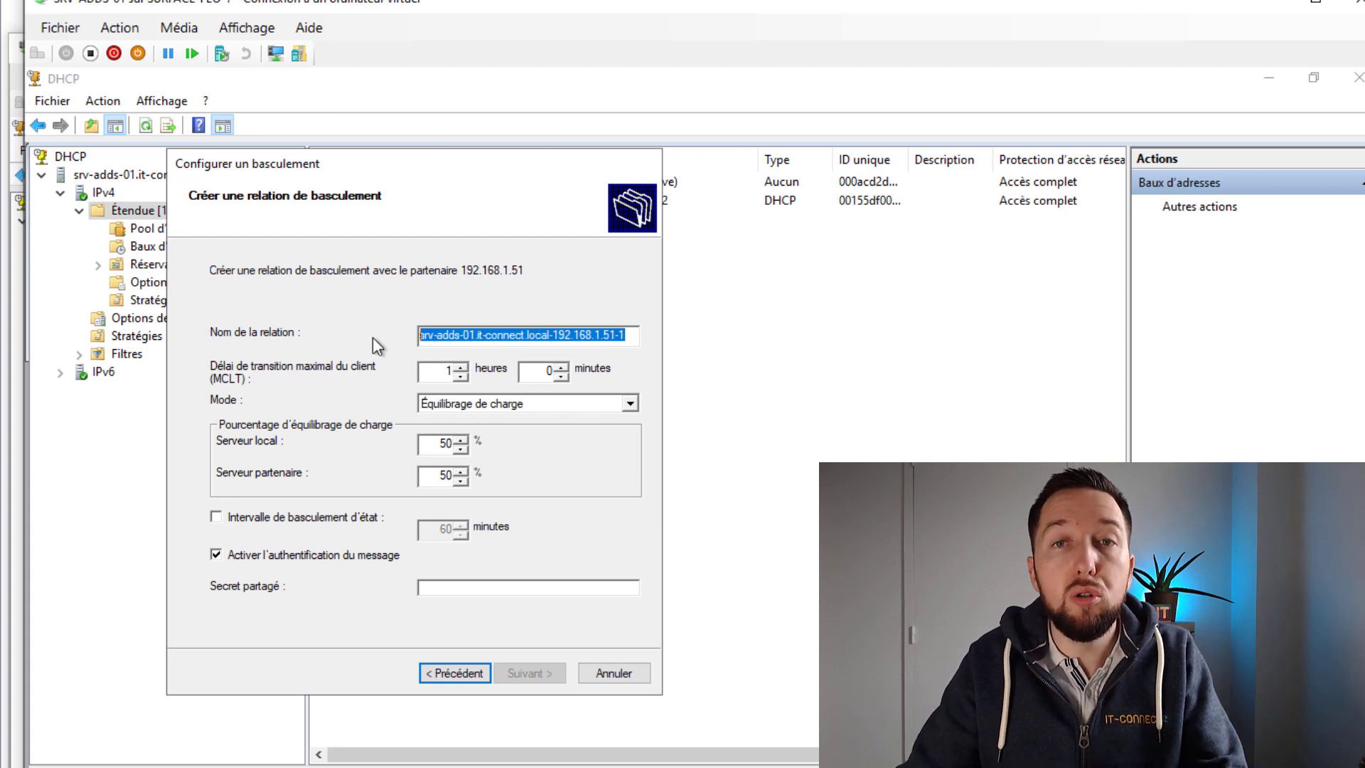
{"action": "type", "text": "CLUSTER_DHCP_ADDS-01_WS-01"}
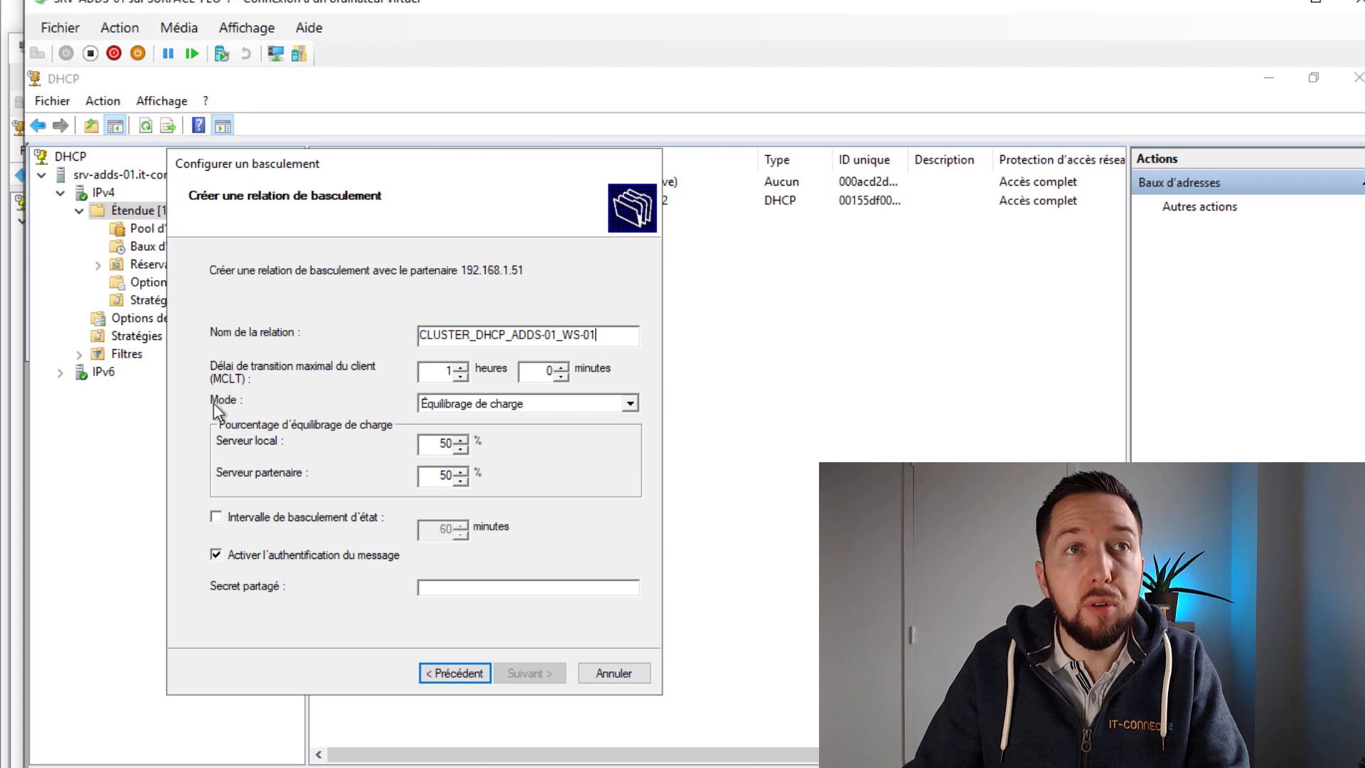
Step: Try the Serveur de secours failover mode with the partner server's role set to Veille
{"action": "left_click", "coordinate": [630, 404]}
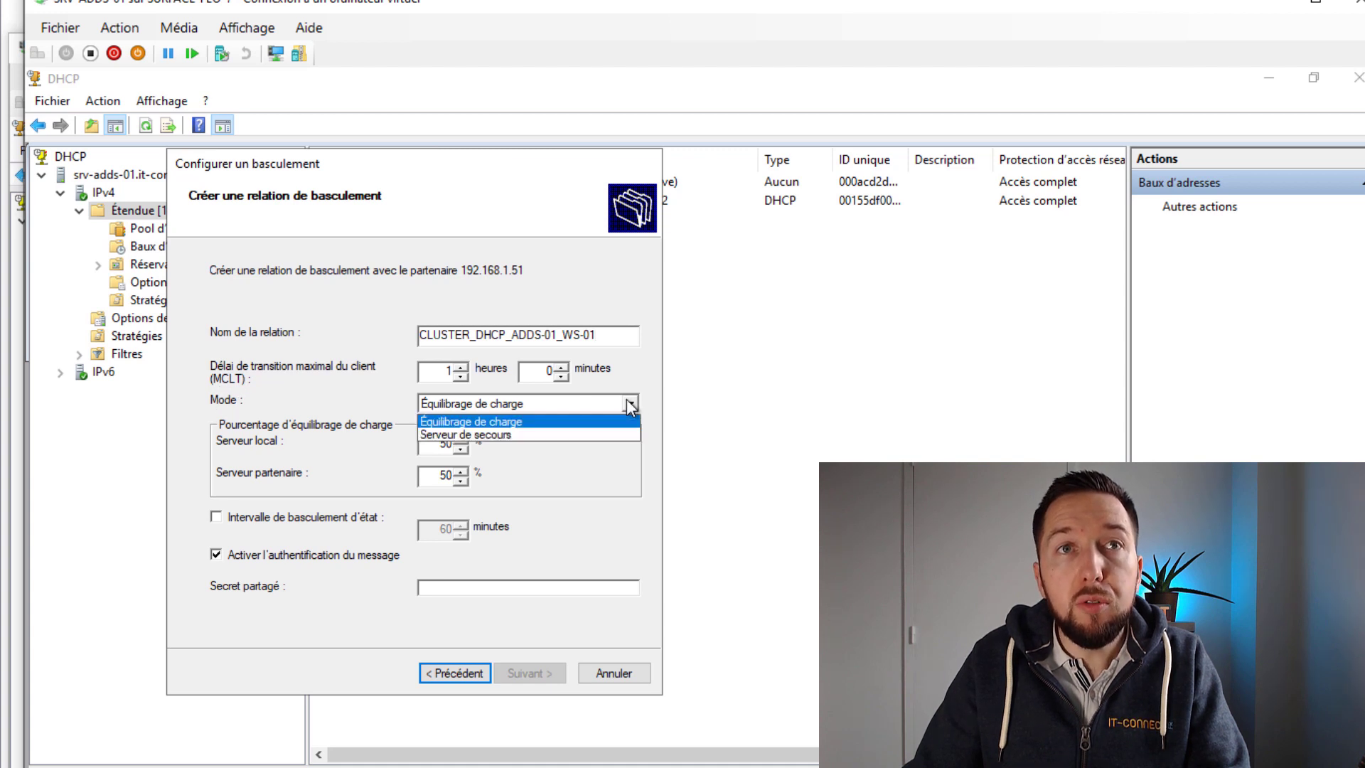
{"action": "left_click", "coordinate": [528, 438]}
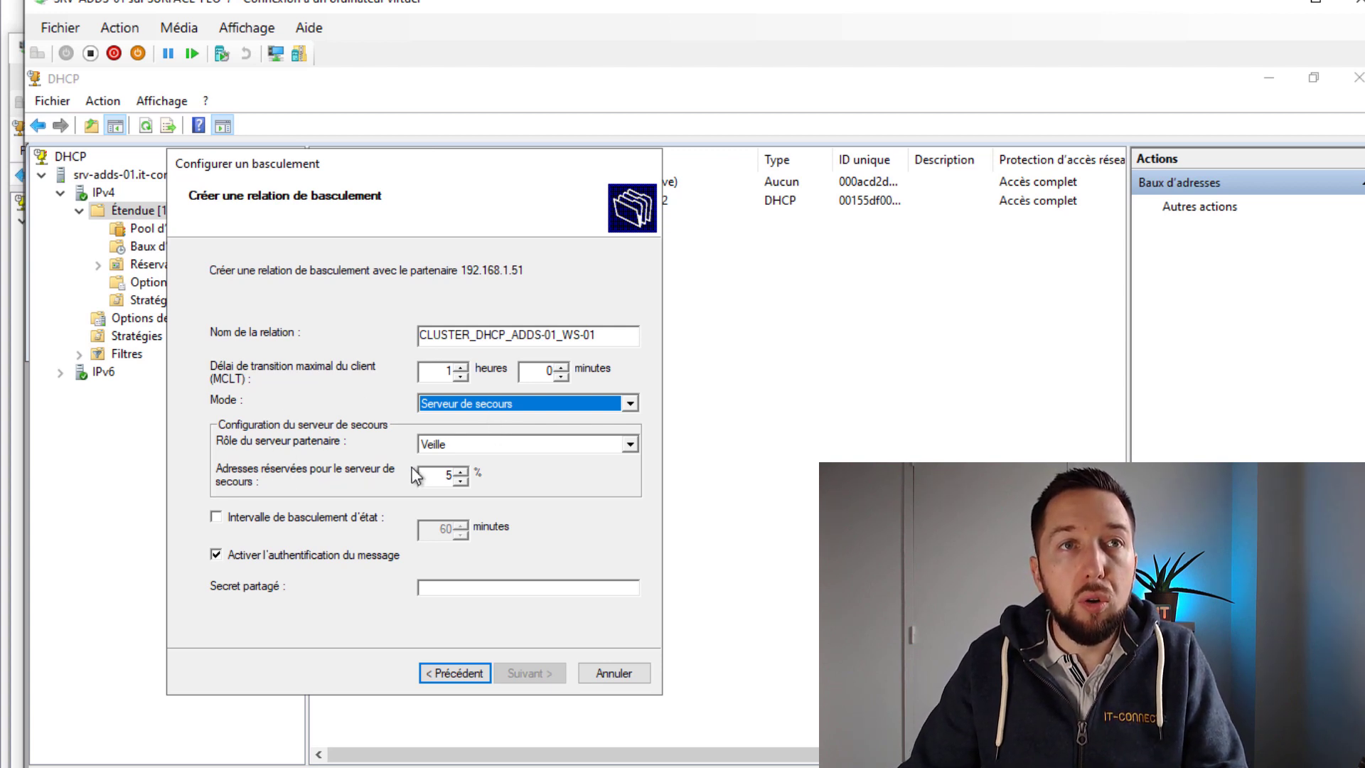
{"action": "left_click", "coordinate": [458, 438]}
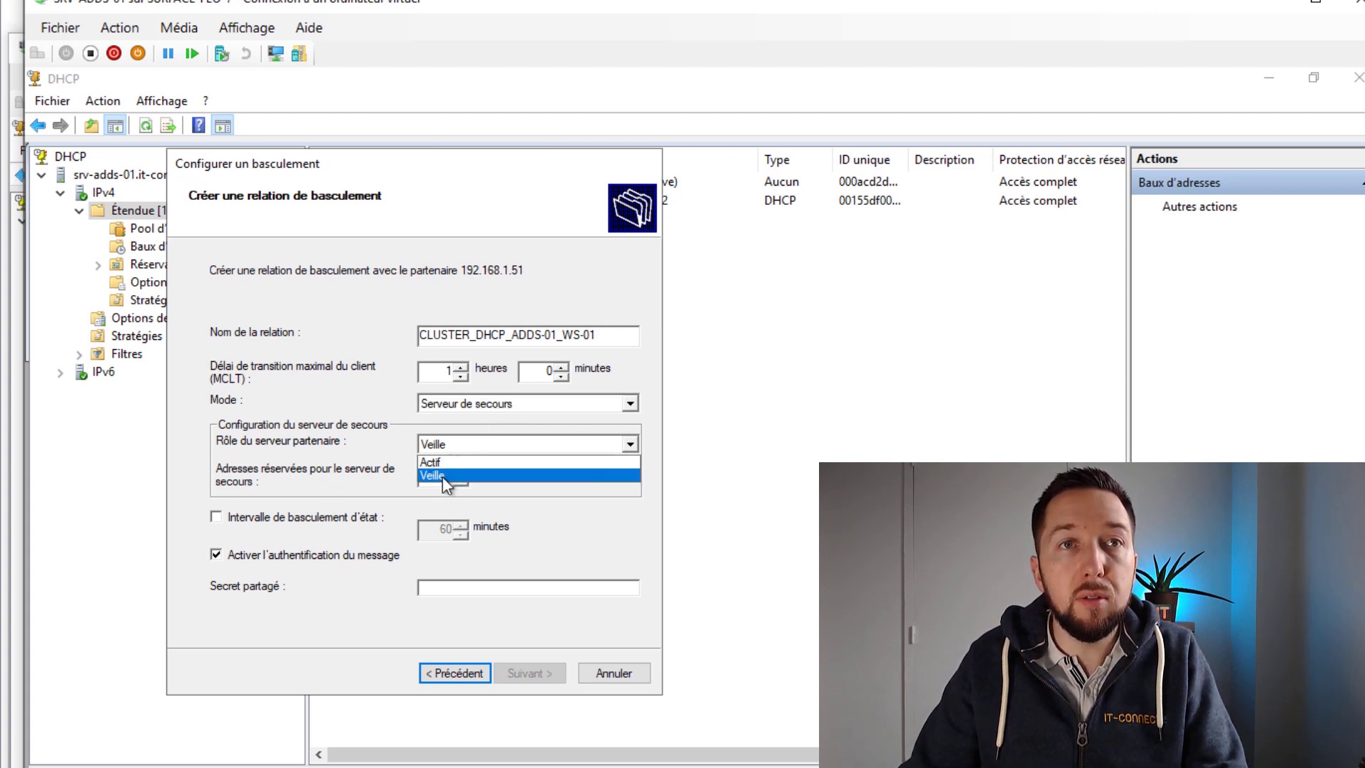
{"action": "left_click", "coordinate": [443, 476]}
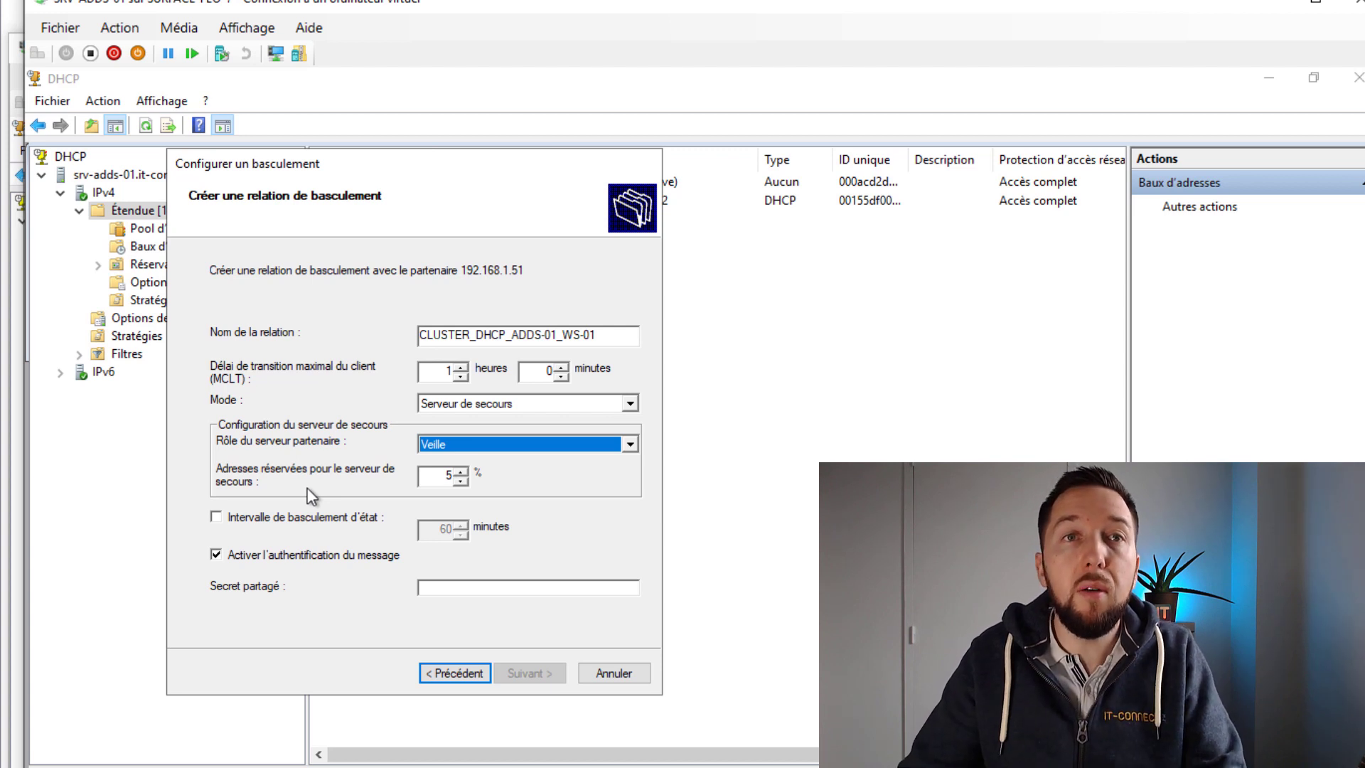
Step: Set the failover mode to Équilibrage de charge and review the load percentages of the local and partner servers
{"action": "left_click", "coordinate": [485, 444]}
{"action": "left_click", "coordinate": [485, 408]}
{"action": "left_click", "coordinate": [485, 407]}
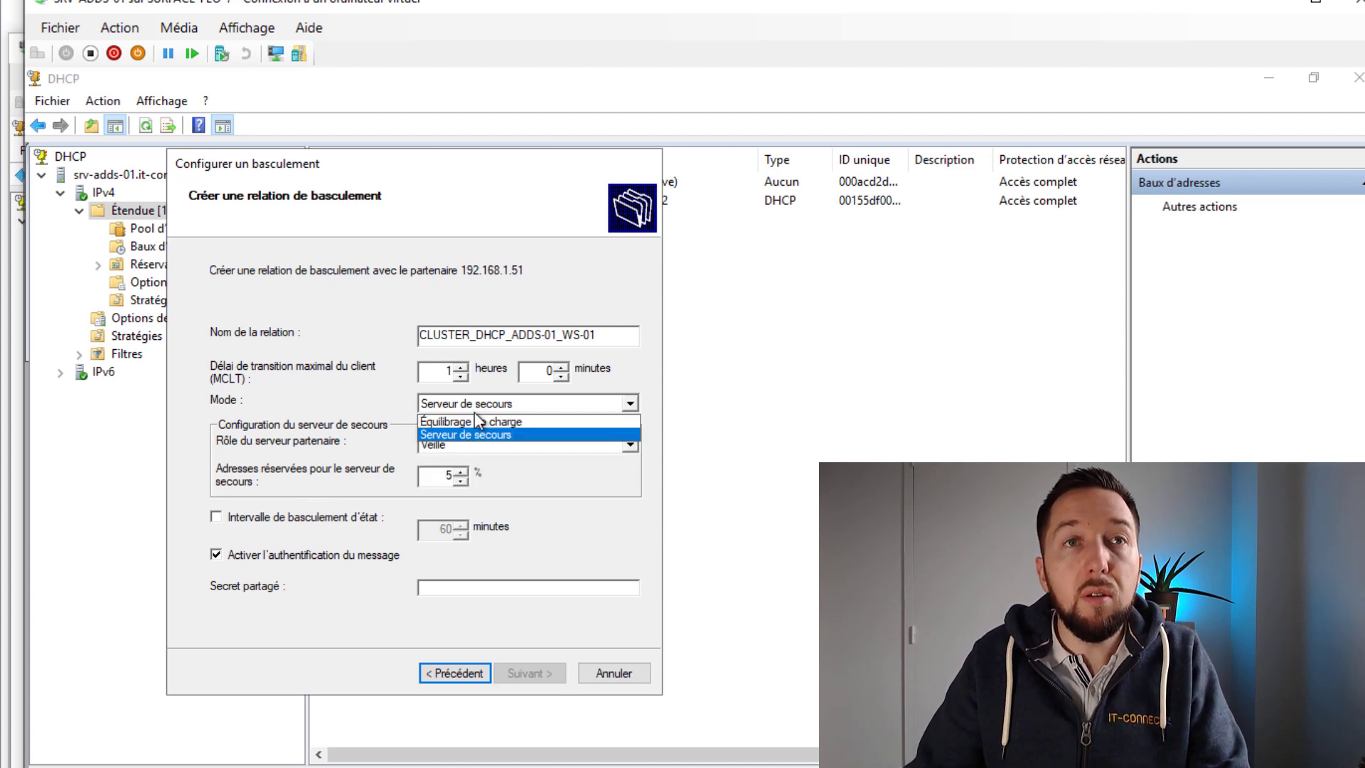
{"action": "left_click", "coordinate": [464, 421]}
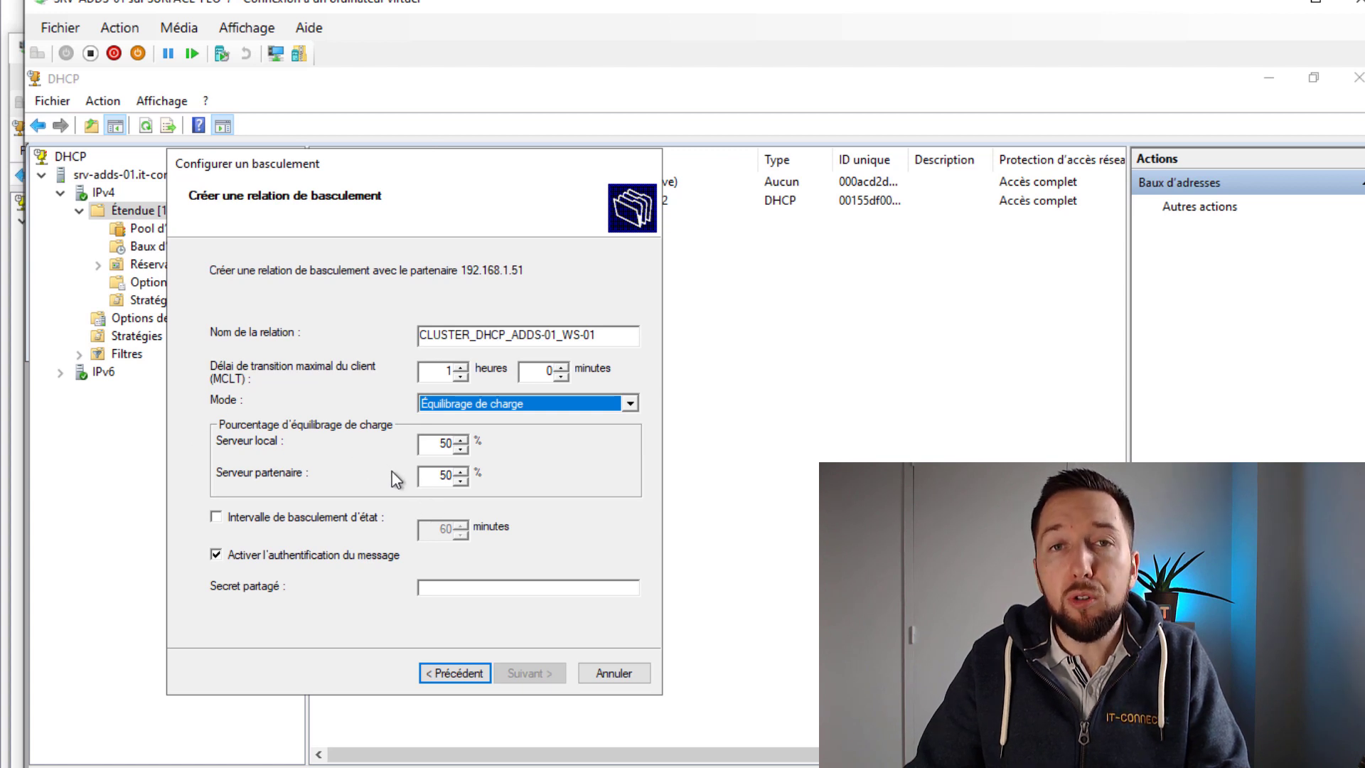
{"action": "left_click", "coordinate": [438, 444]}
{"action": "left_click", "coordinate": [431, 475]}
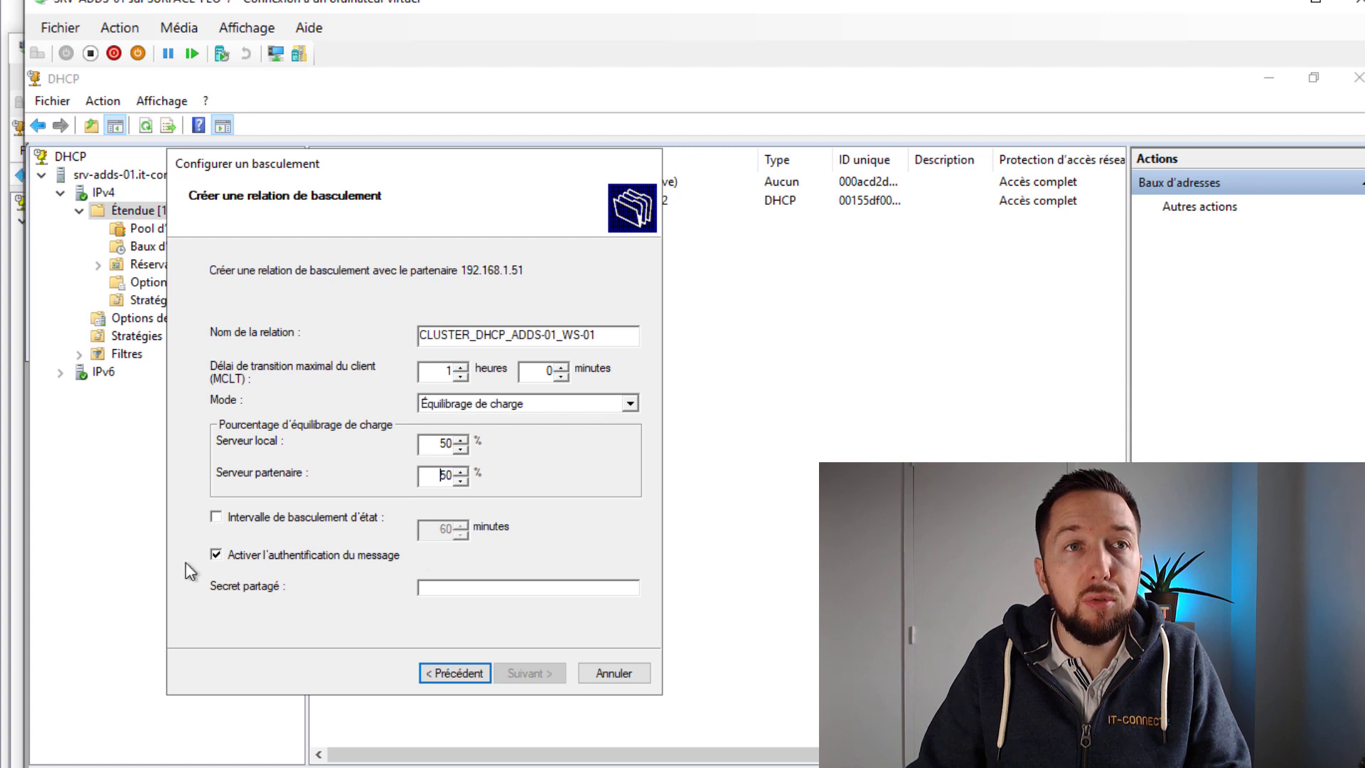
Step: Enter the shared secret for message authentication and proceed to the failover summary
{"action": "left_click", "coordinate": [443, 589]}
{"action": "type", "text": "*****"}
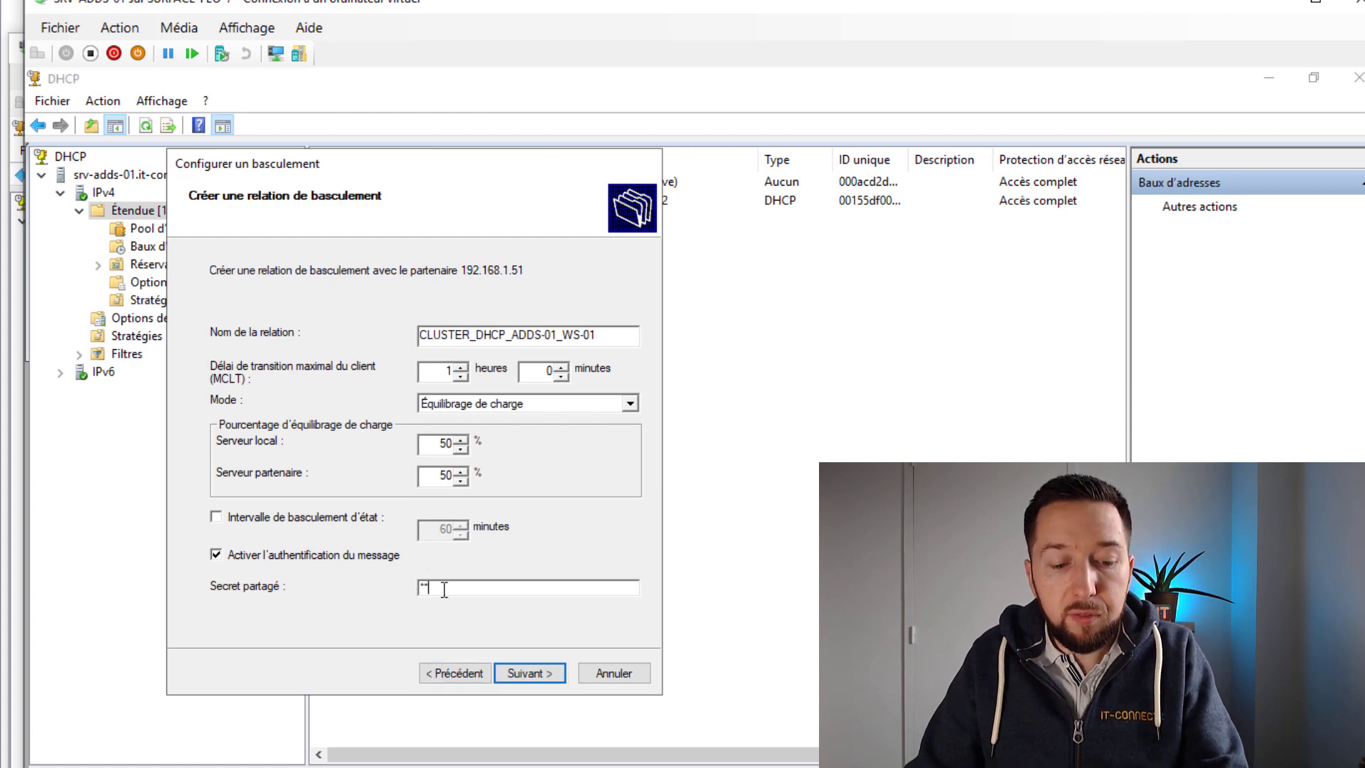
{"action": "type", "text": "*******"}
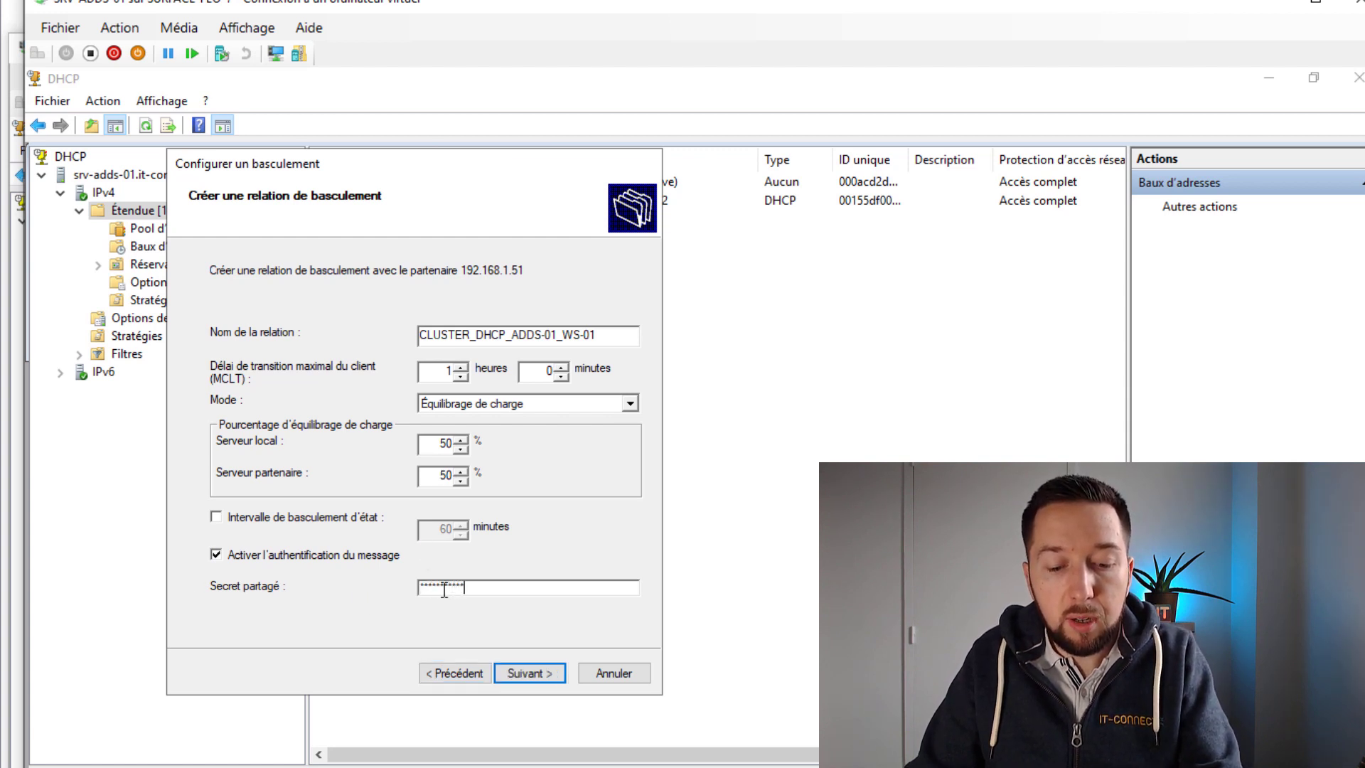
{"action": "type", "text": "*****"}
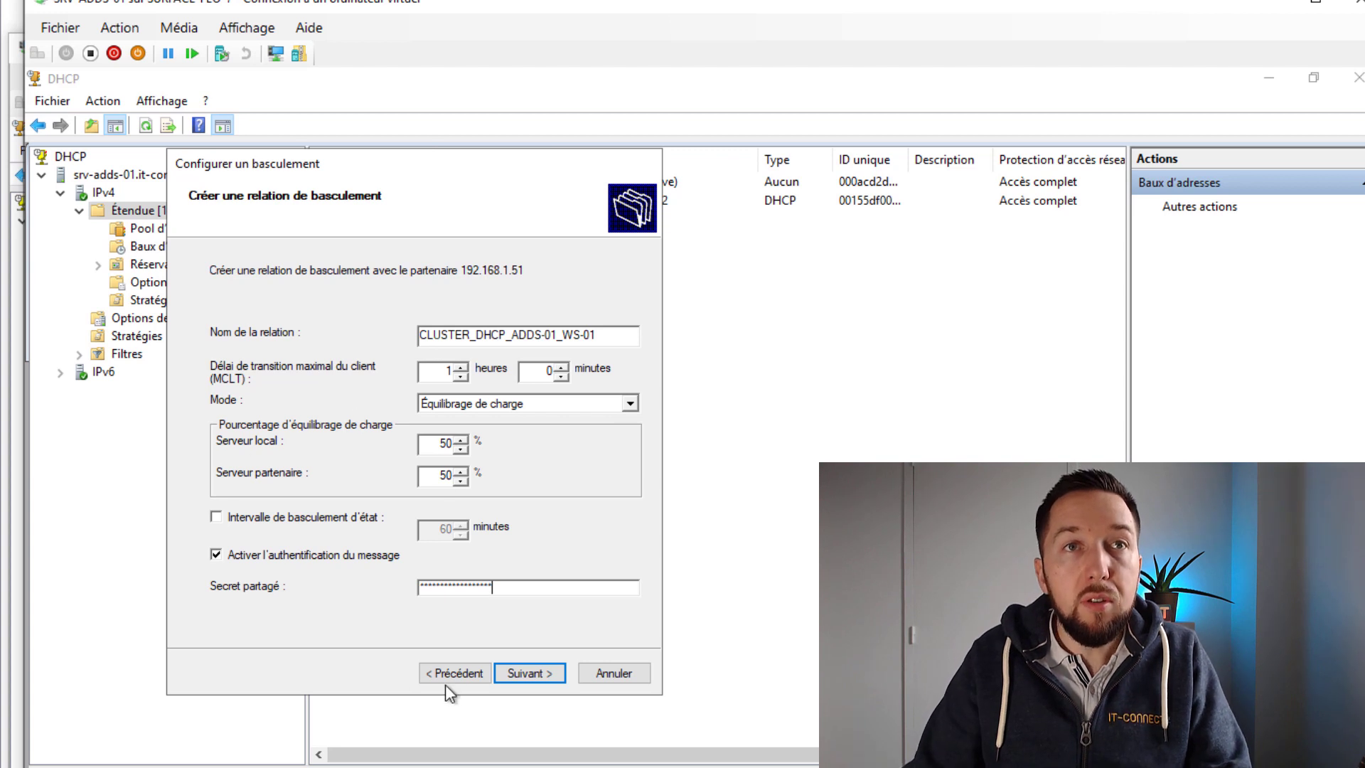
{"action": "left_click", "coordinate": [522, 671]}
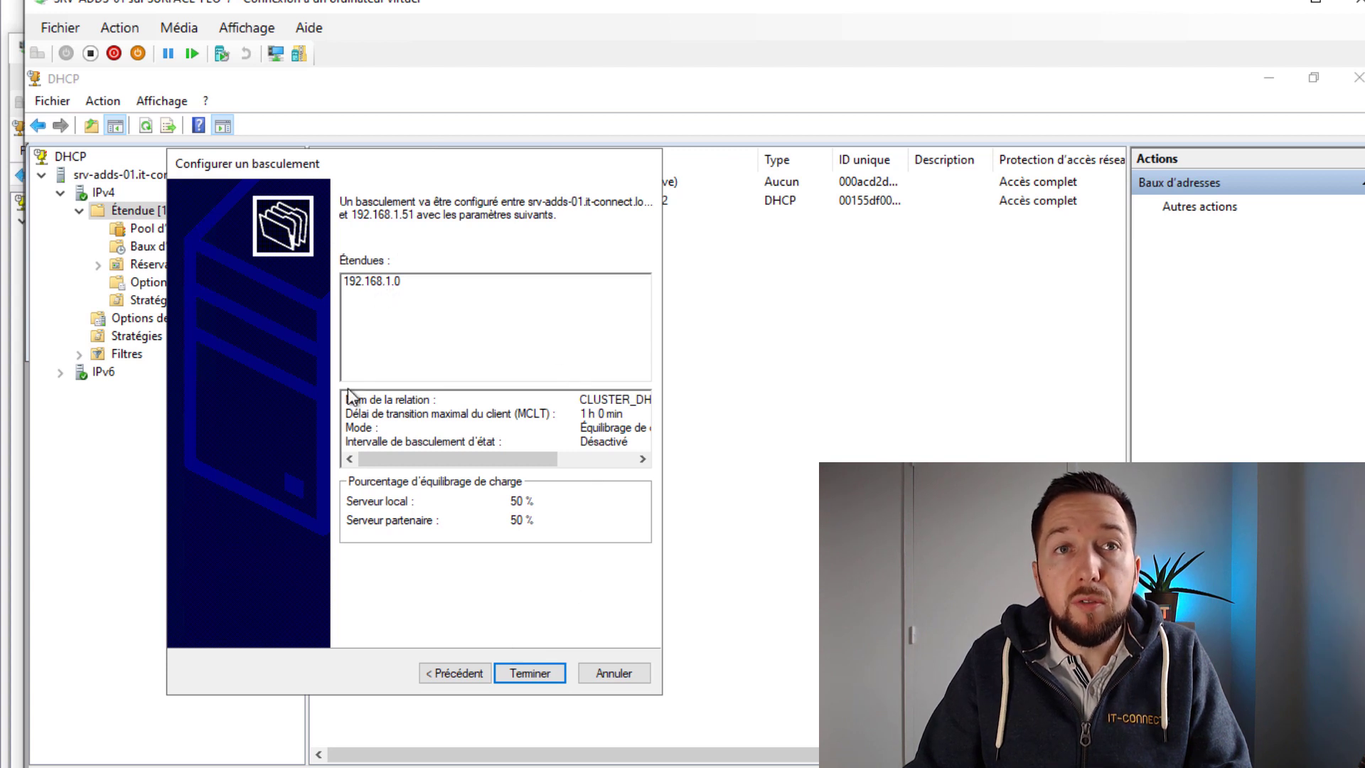
Step: Finish the failover configuration, review the progress log and close it
{"action": "left_click", "coordinate": [546, 676]}
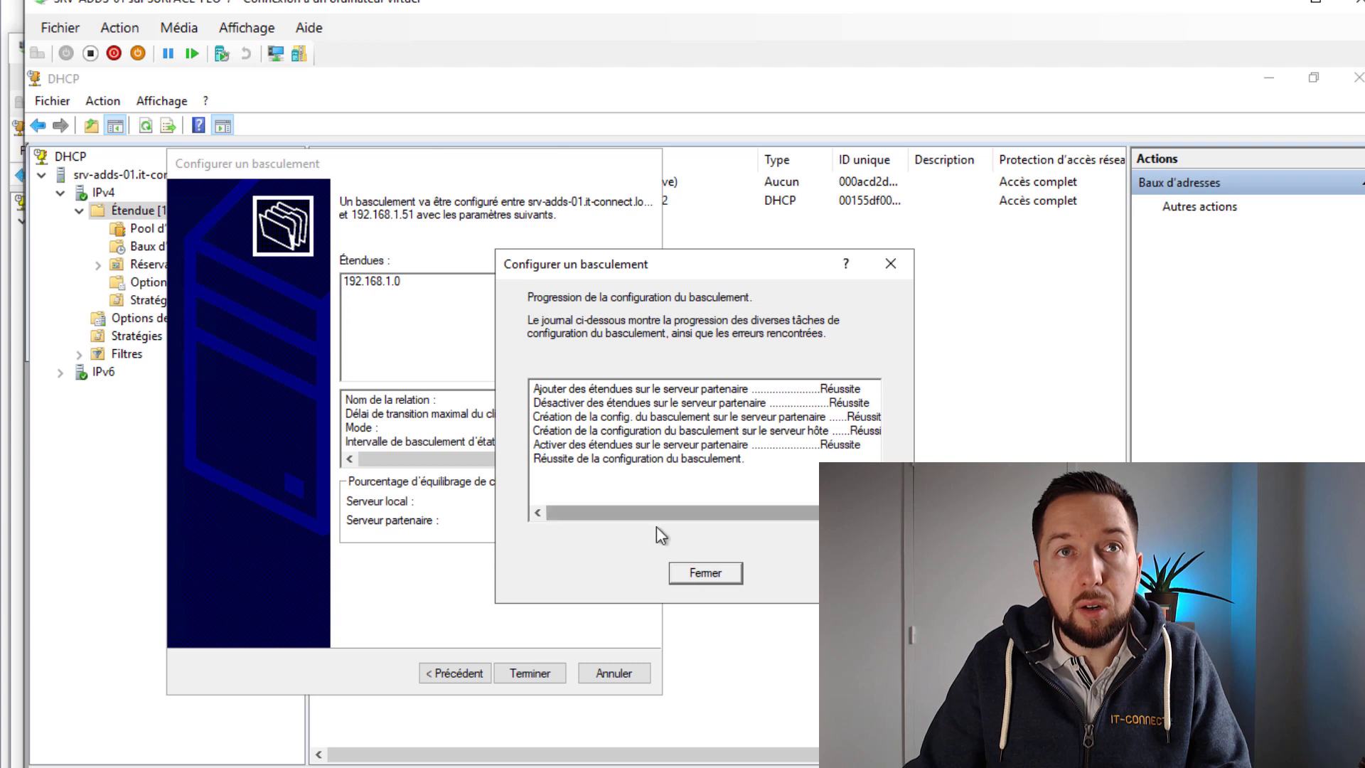
{"action": "left_click_drag", "start_coordinate": [785, 512], "coordinate": [639, 522]}
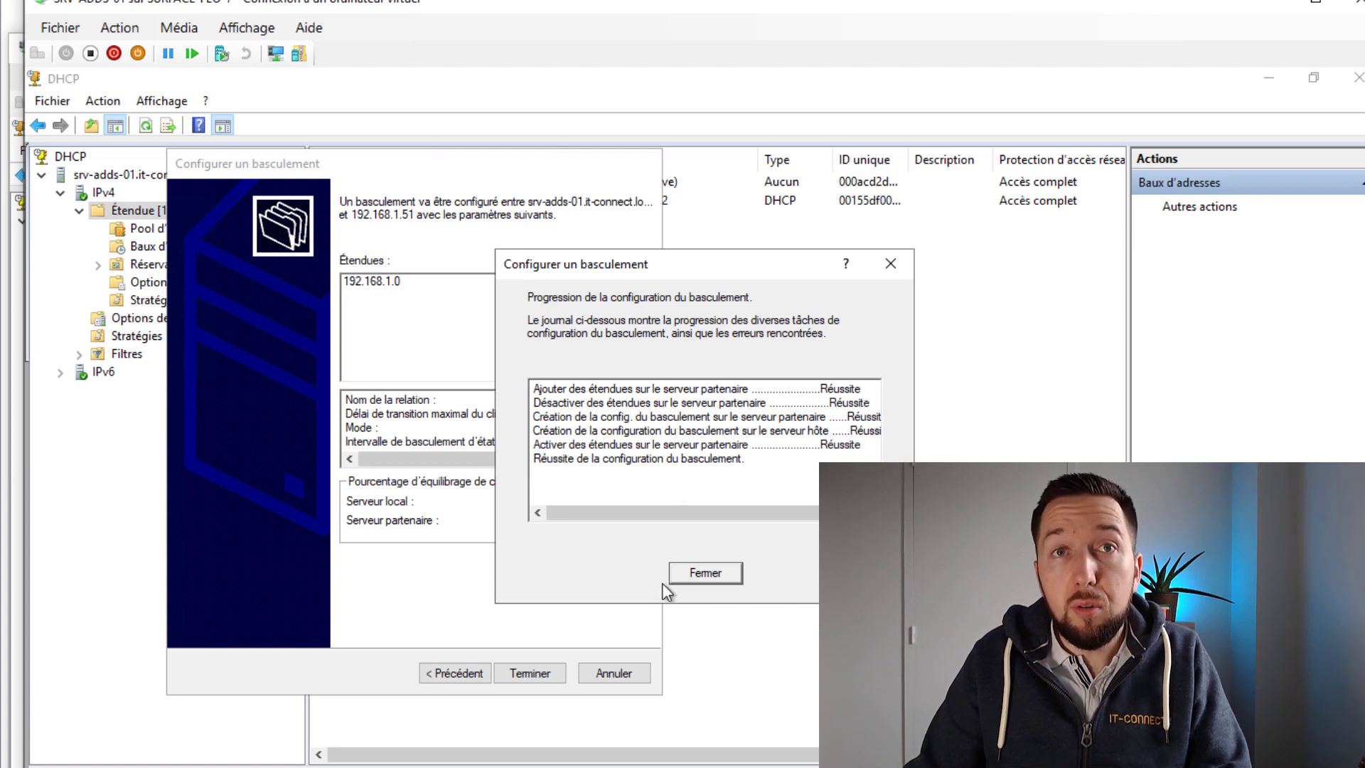
{"action": "left_click", "coordinate": [679, 576]}
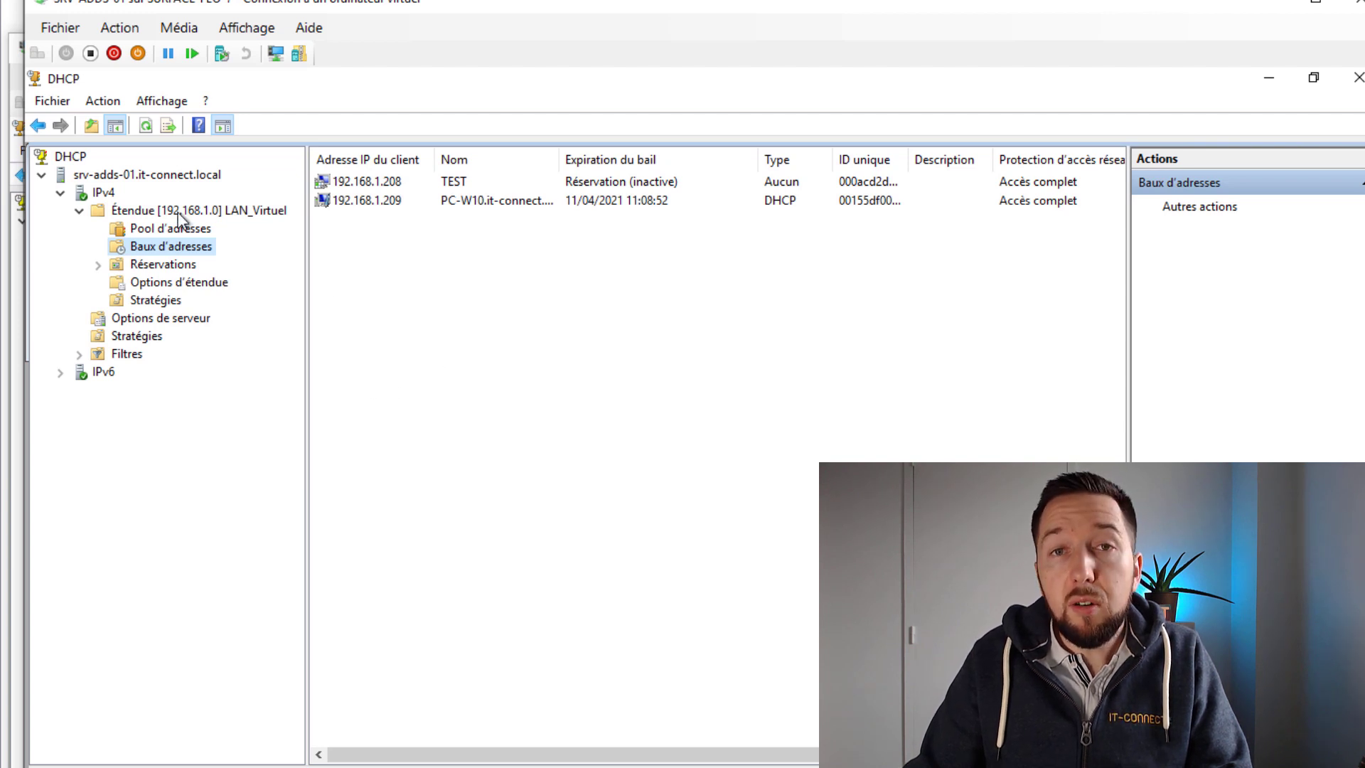
Step: Add the authorized DHCP server srv-ws-01.it-connect.local to the DHCP console
{"action": "right_click", "coordinate": [74, 156]}
{"action": "left_click", "coordinate": [127, 175]}
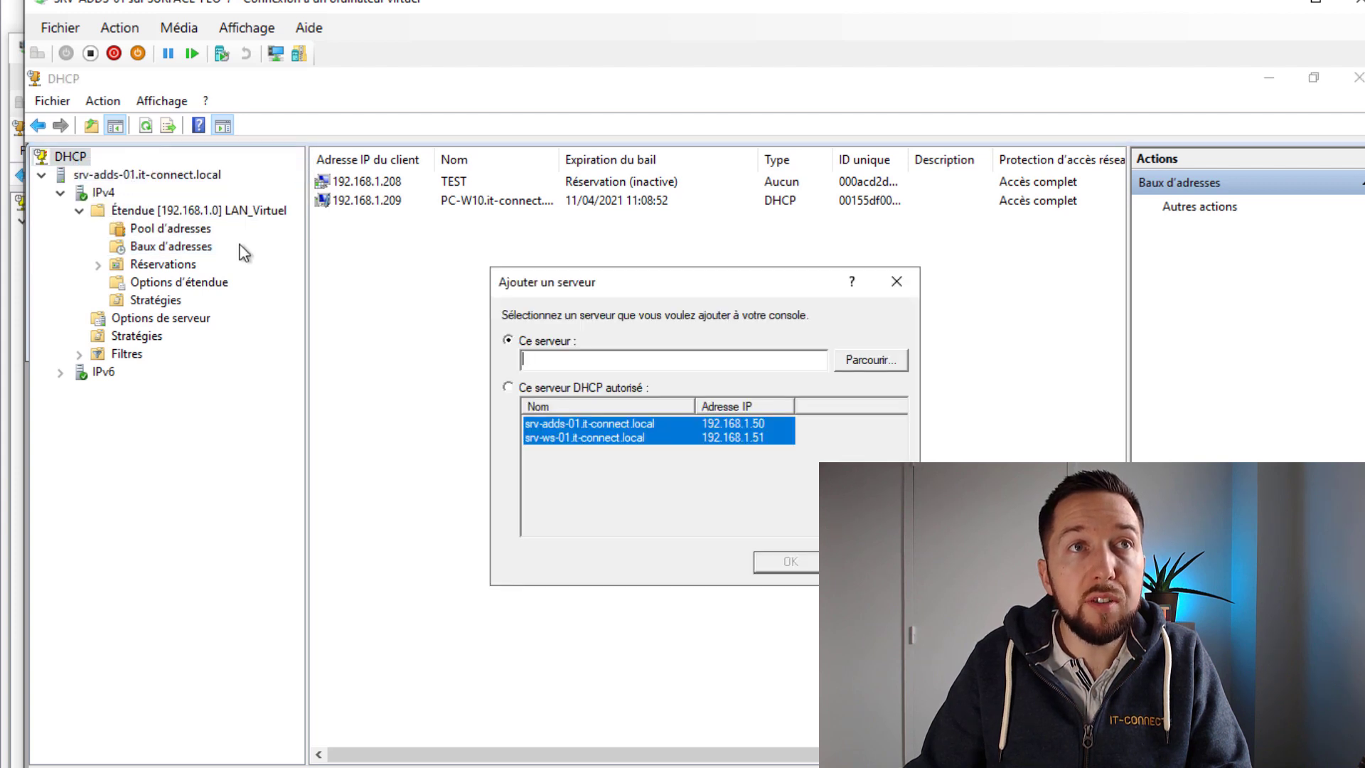
{"action": "left_click", "coordinate": [508, 386]}
{"action": "left_click", "coordinate": [565, 438]}
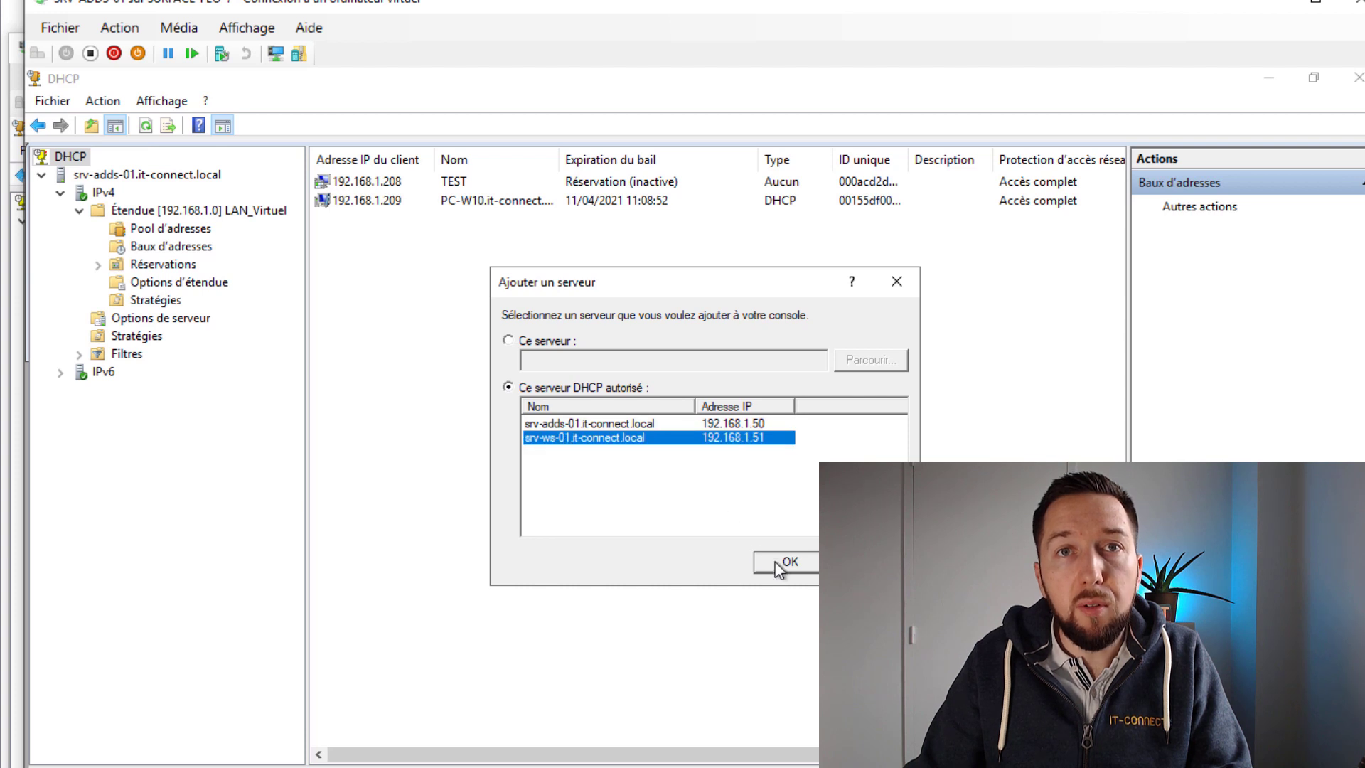
{"action": "left_click", "coordinate": [776, 562]}
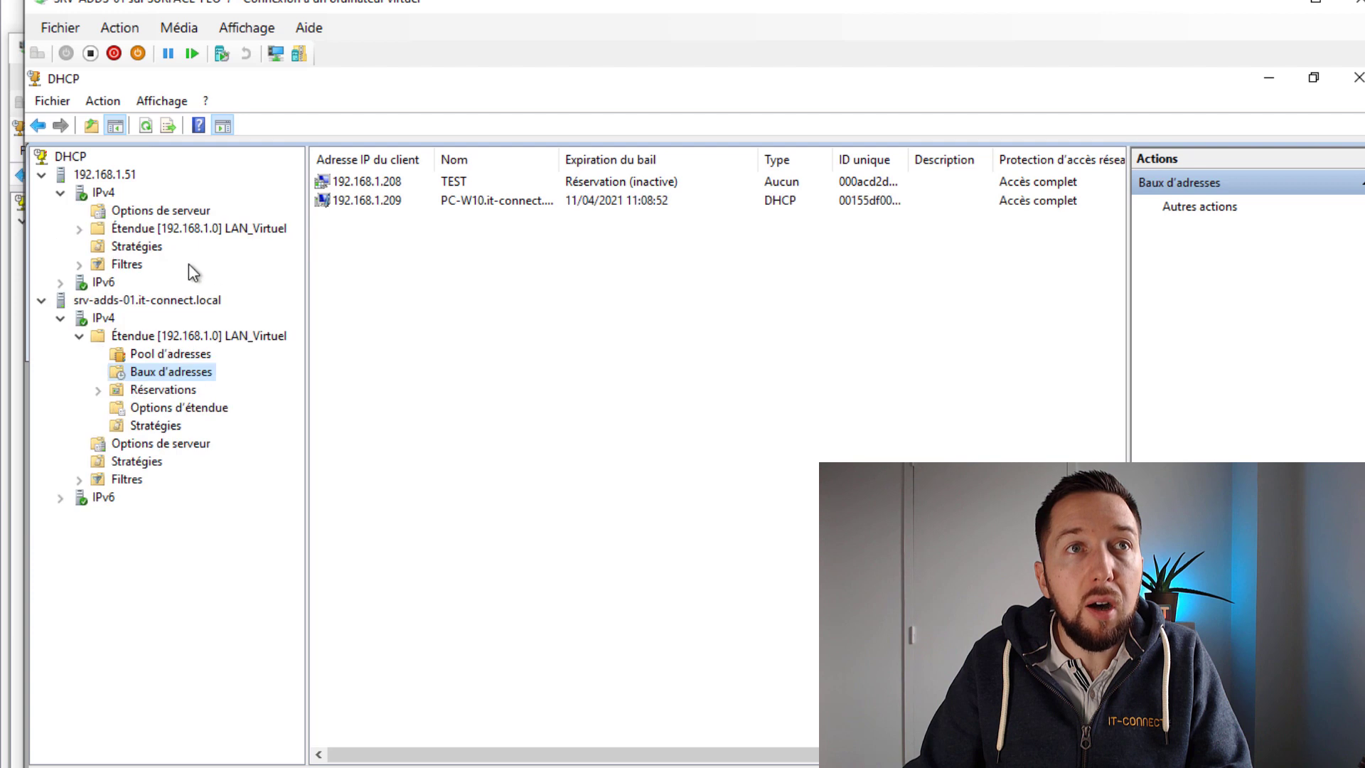
Step: Examine the replicated 192.168.1.0 scope on 192.168.1.51, comparing its leases with srv-adds-01 and checking its reservations and scope options
{"action": "left_click", "coordinate": [78, 230]}
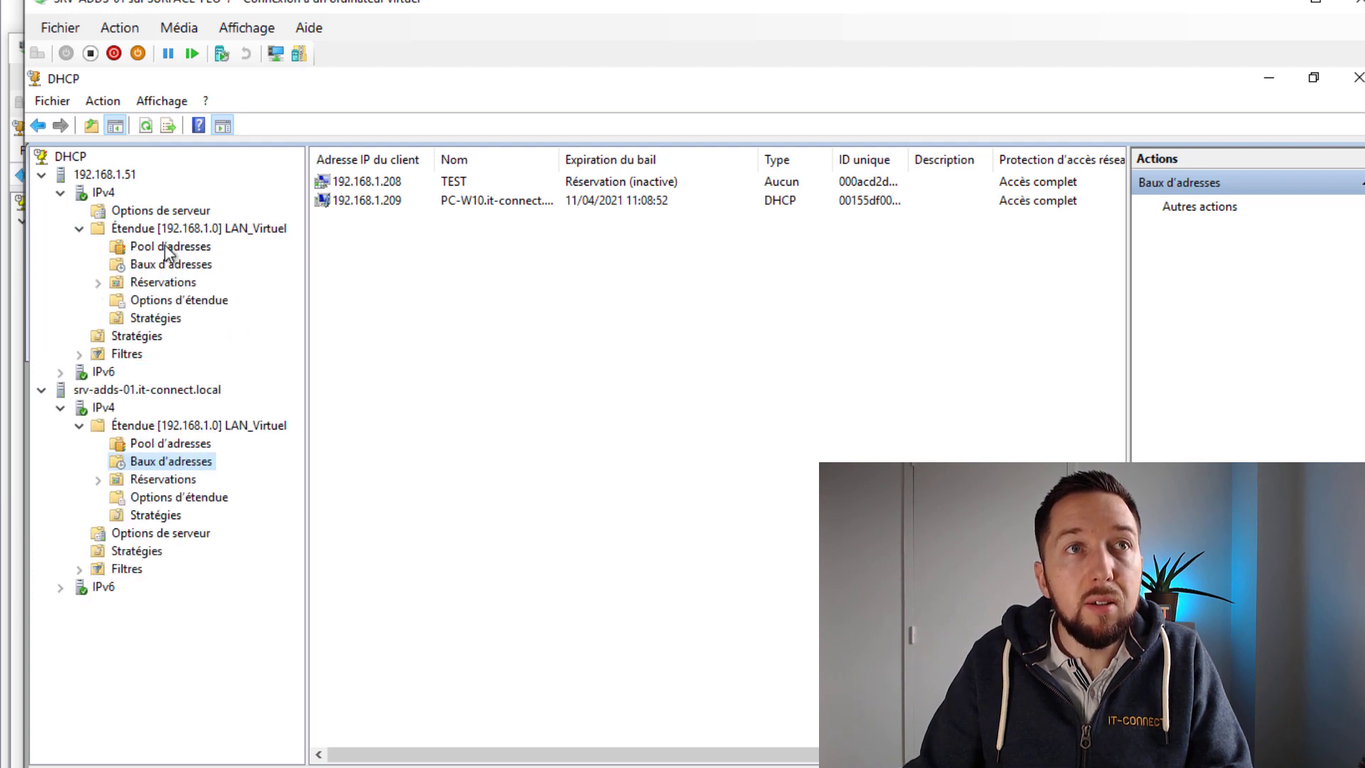
{"action": "left_click", "coordinate": [165, 263]}
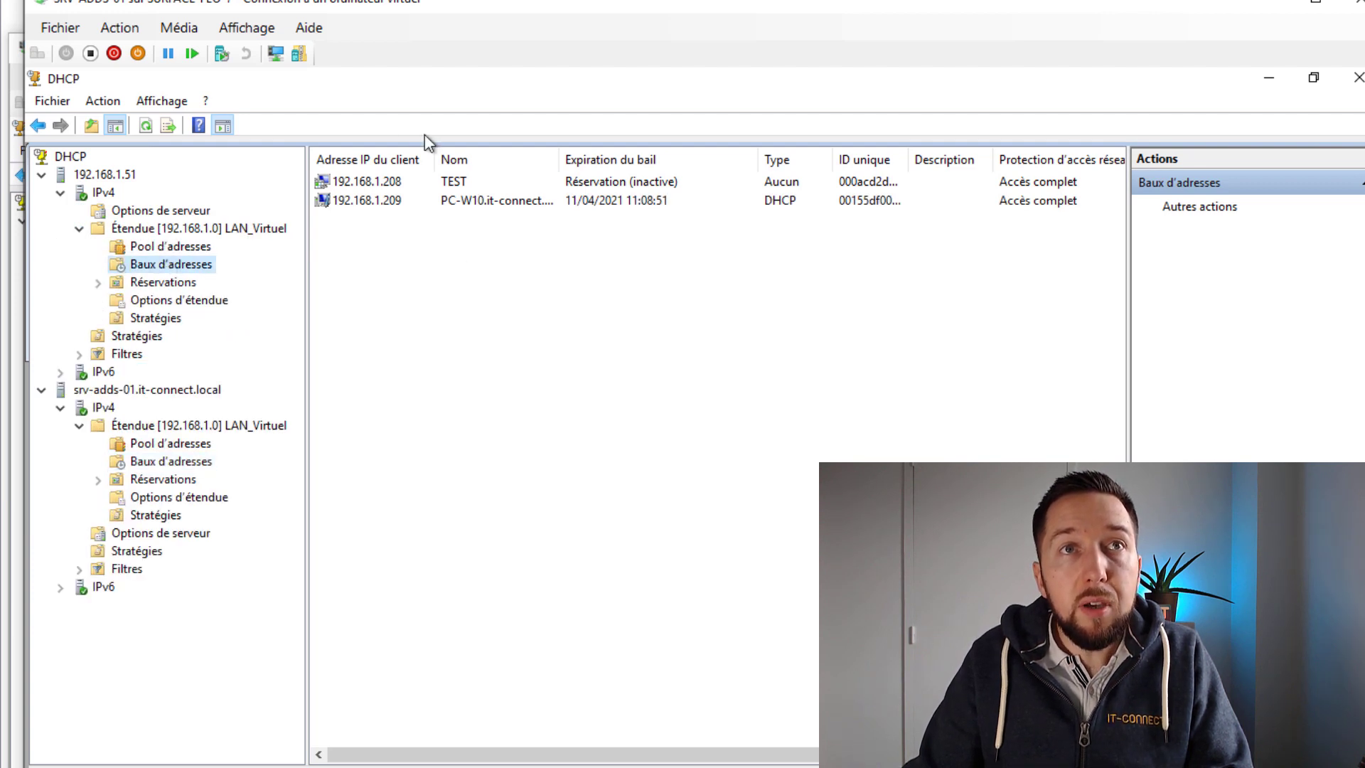
{"action": "left_click", "coordinate": [155, 463]}
{"action": "left_click", "coordinate": [176, 268]}
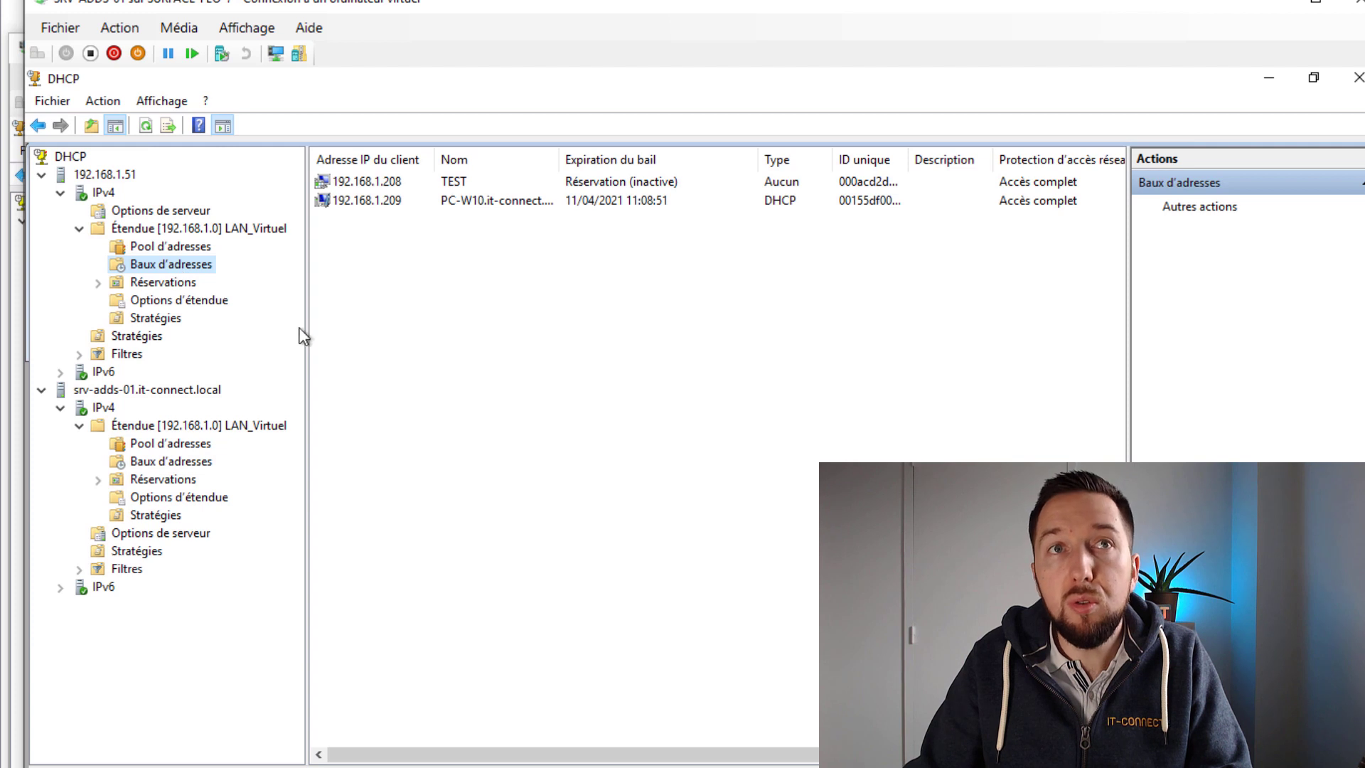
{"action": "double_click", "coordinate": [163, 282]}
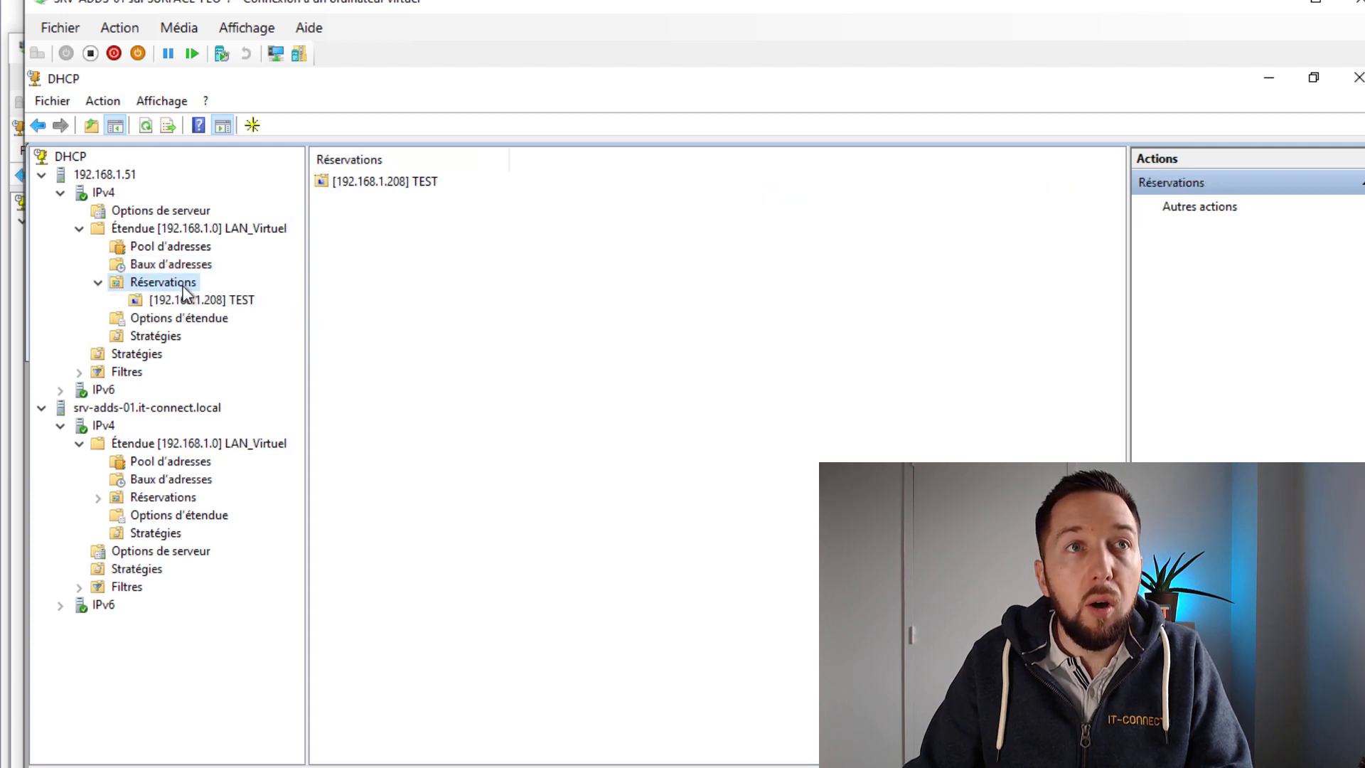
{"action": "left_click", "coordinate": [213, 318]}
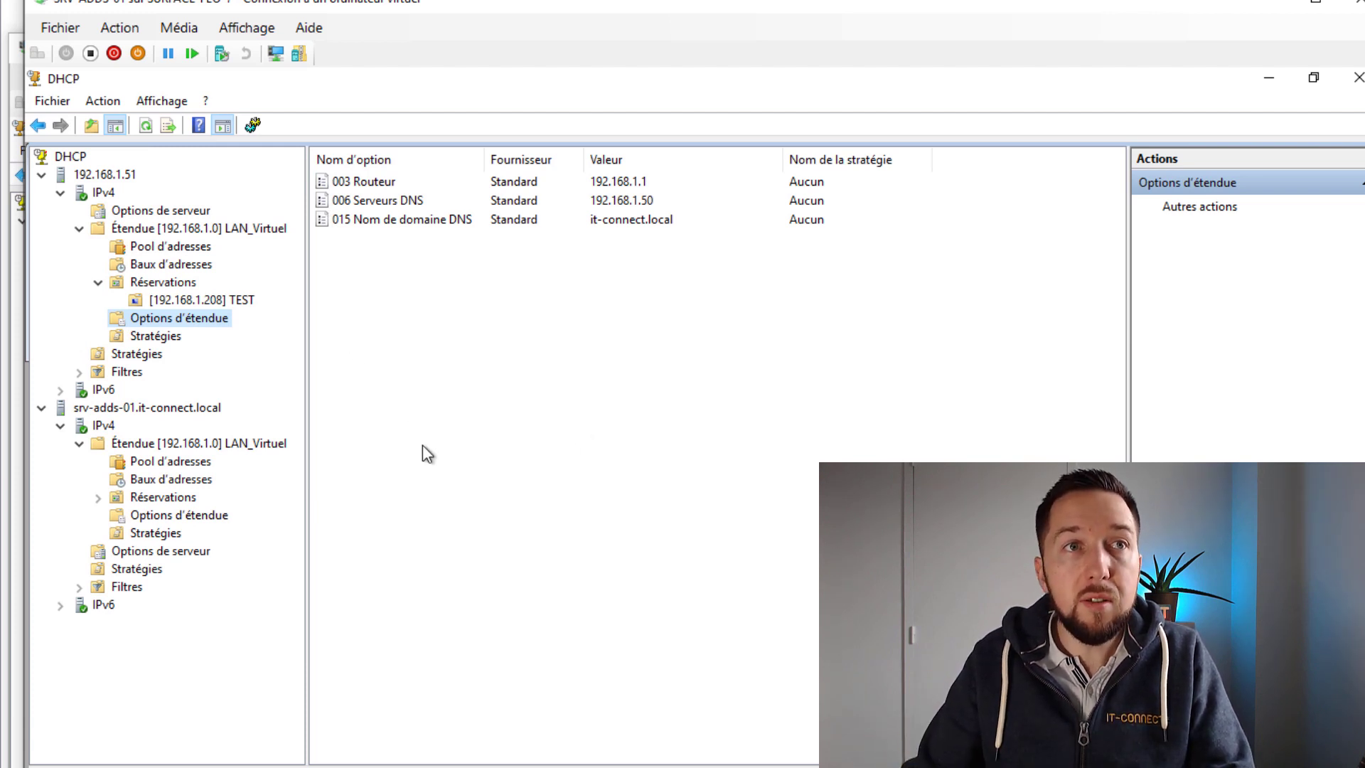
Step: Display the 192.168.1.0 scope statistics on srv-adds-01, review the used and available addresses, and close them
{"action": "right_click", "coordinate": [195, 442]}
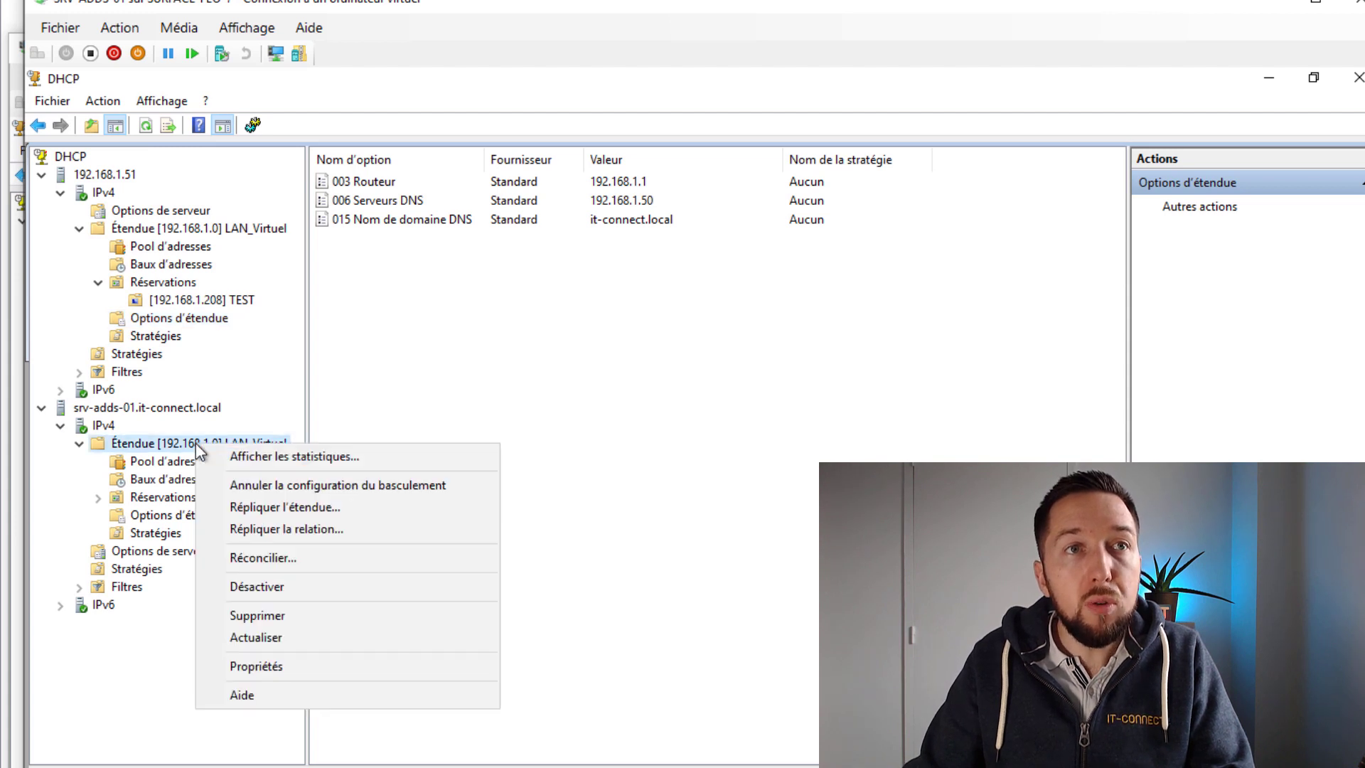
{"action": "left_click", "coordinate": [377, 458]}
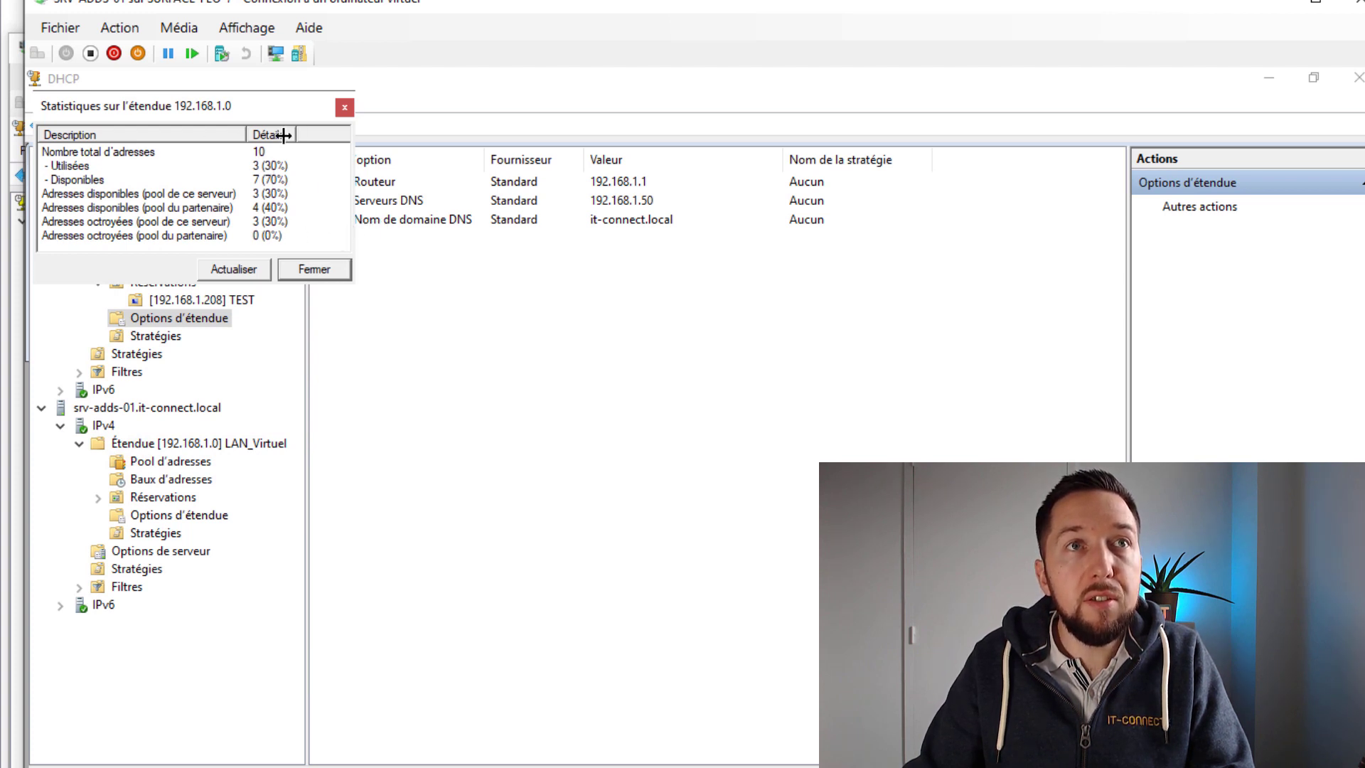
{"action": "left_click", "coordinate": [260, 168]}
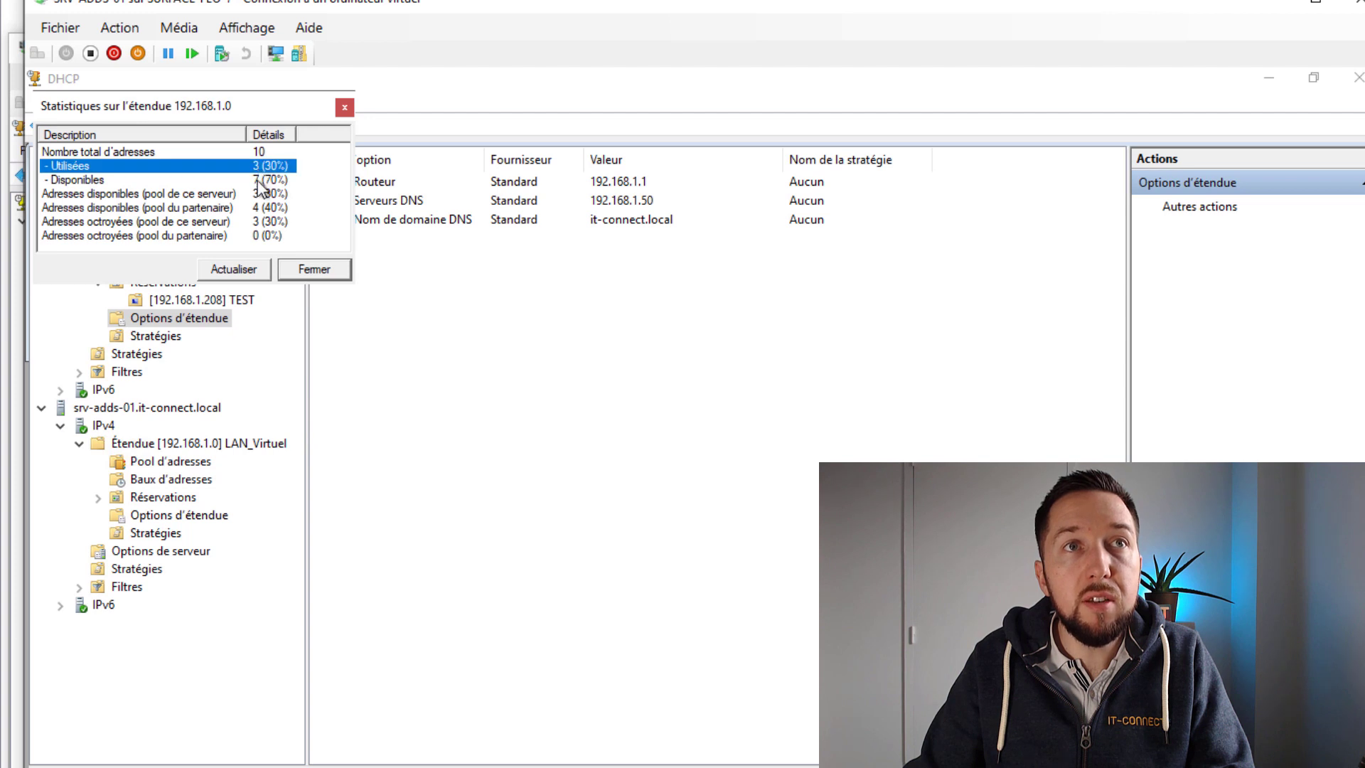
{"action": "left_click", "coordinate": [260, 181]}
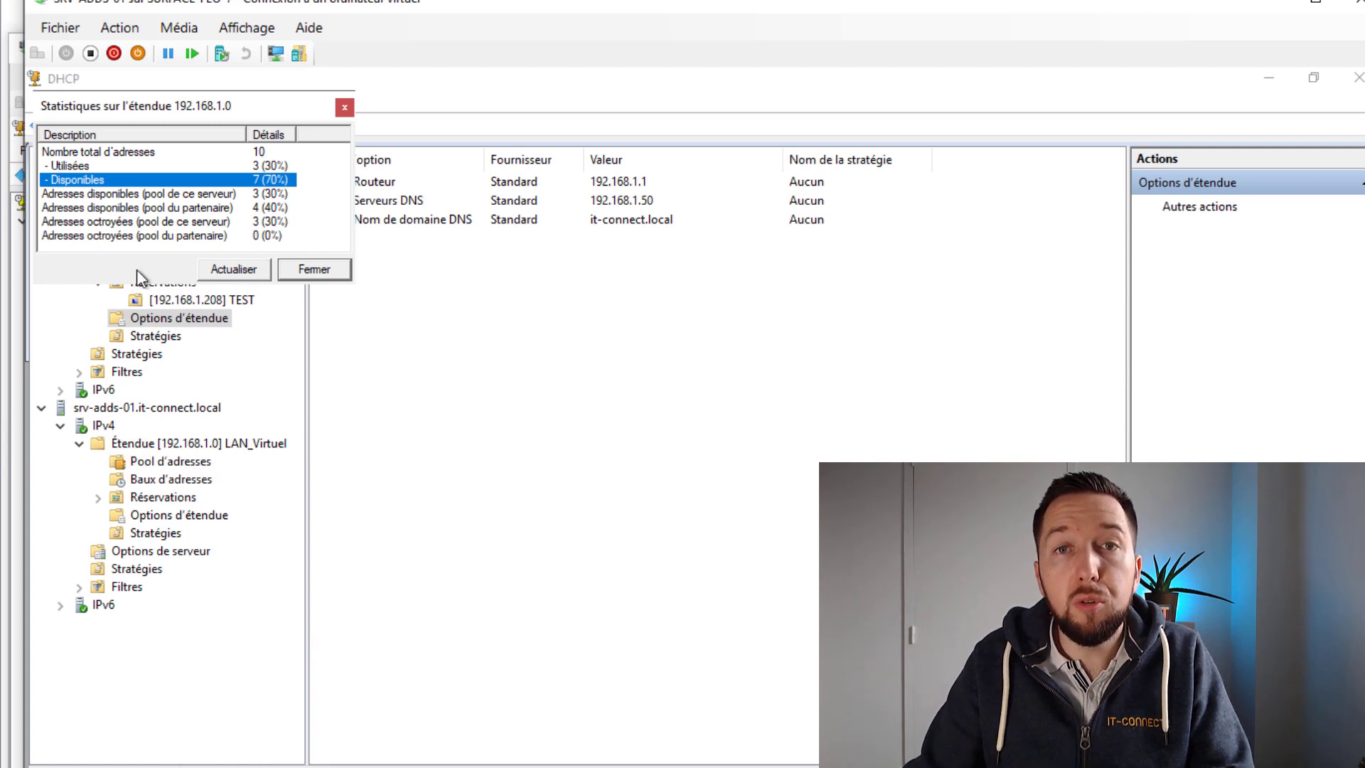
{"action": "left_click", "coordinate": [321, 268]}
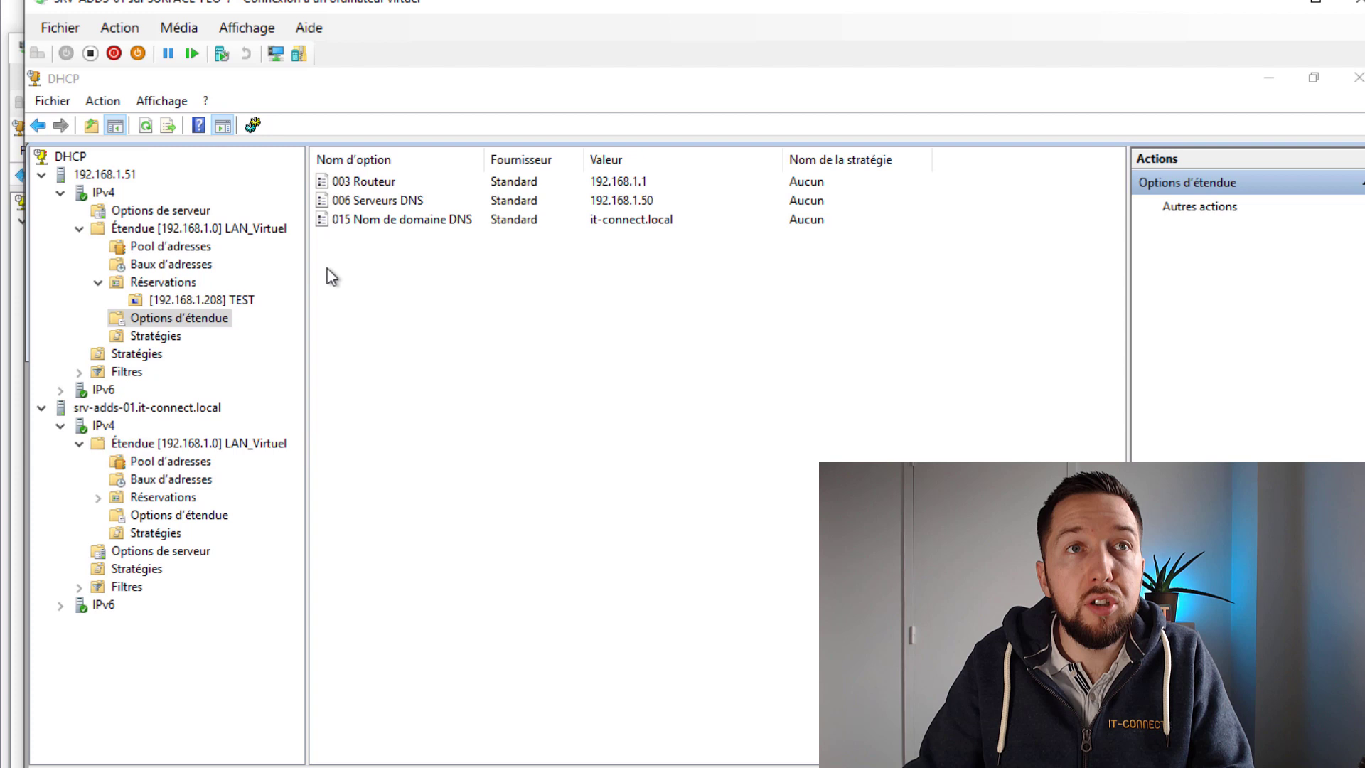
Step: Review the failover and replication commands available for the srv-adds-01 scope, and view its reservations and address leases
{"action": "right_click", "coordinate": [174, 444]}
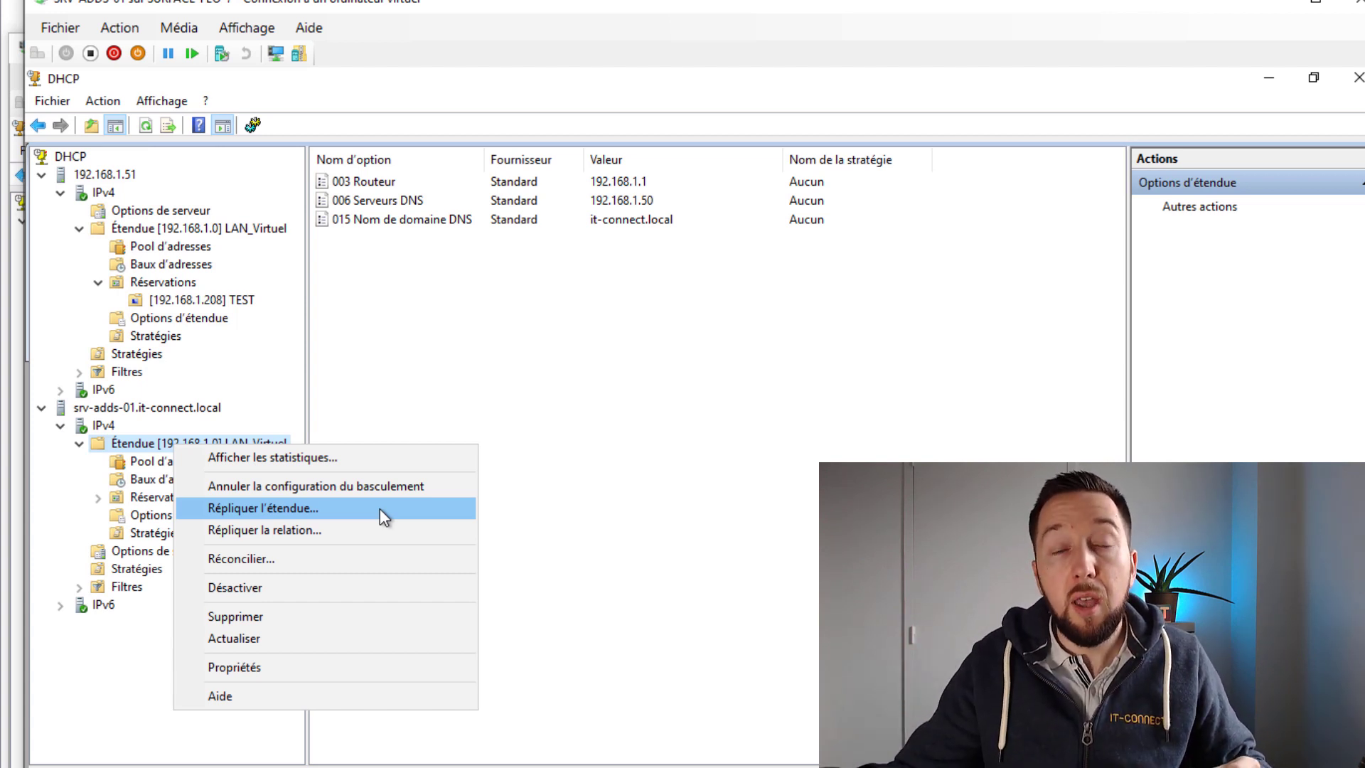
{"action": "key", "text": "Escape"}
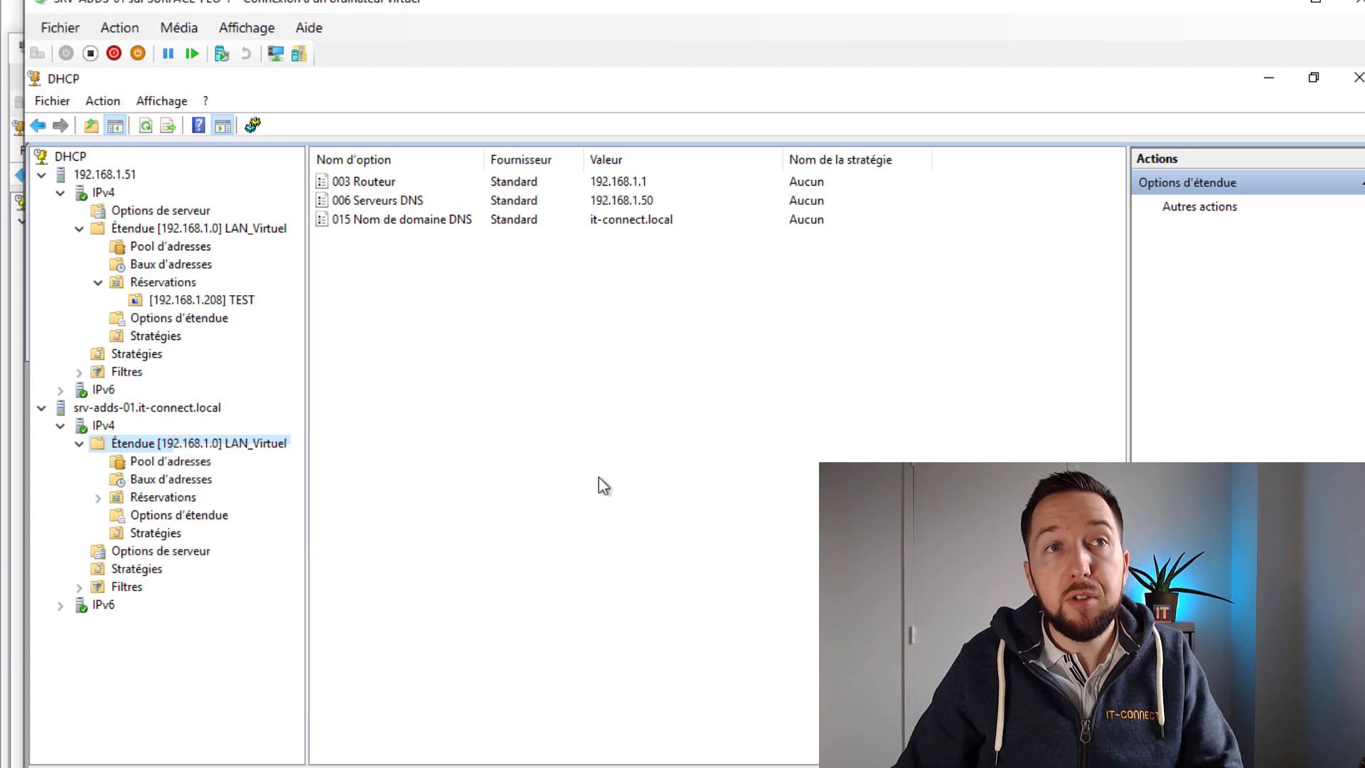
{"action": "left_click", "coordinate": [236, 443]}
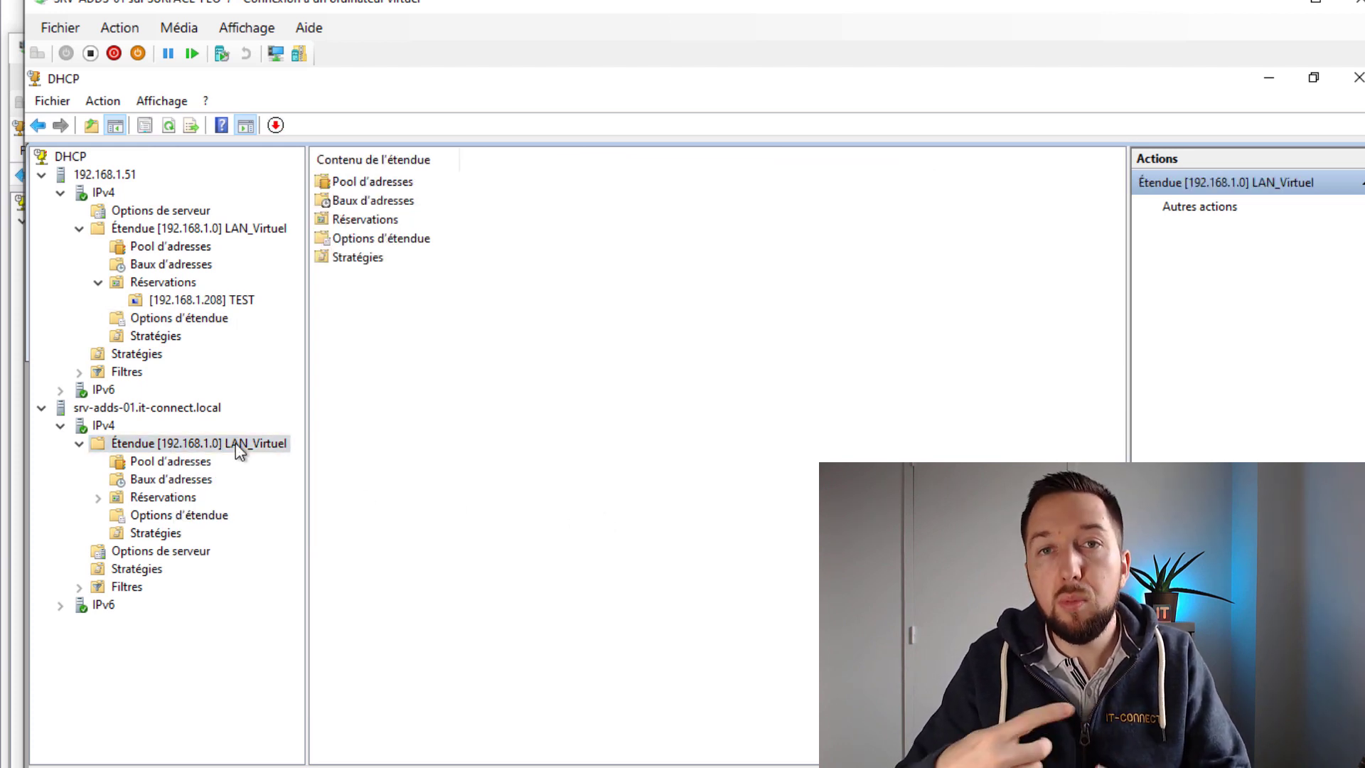
{"action": "left_click", "coordinate": [181, 501]}
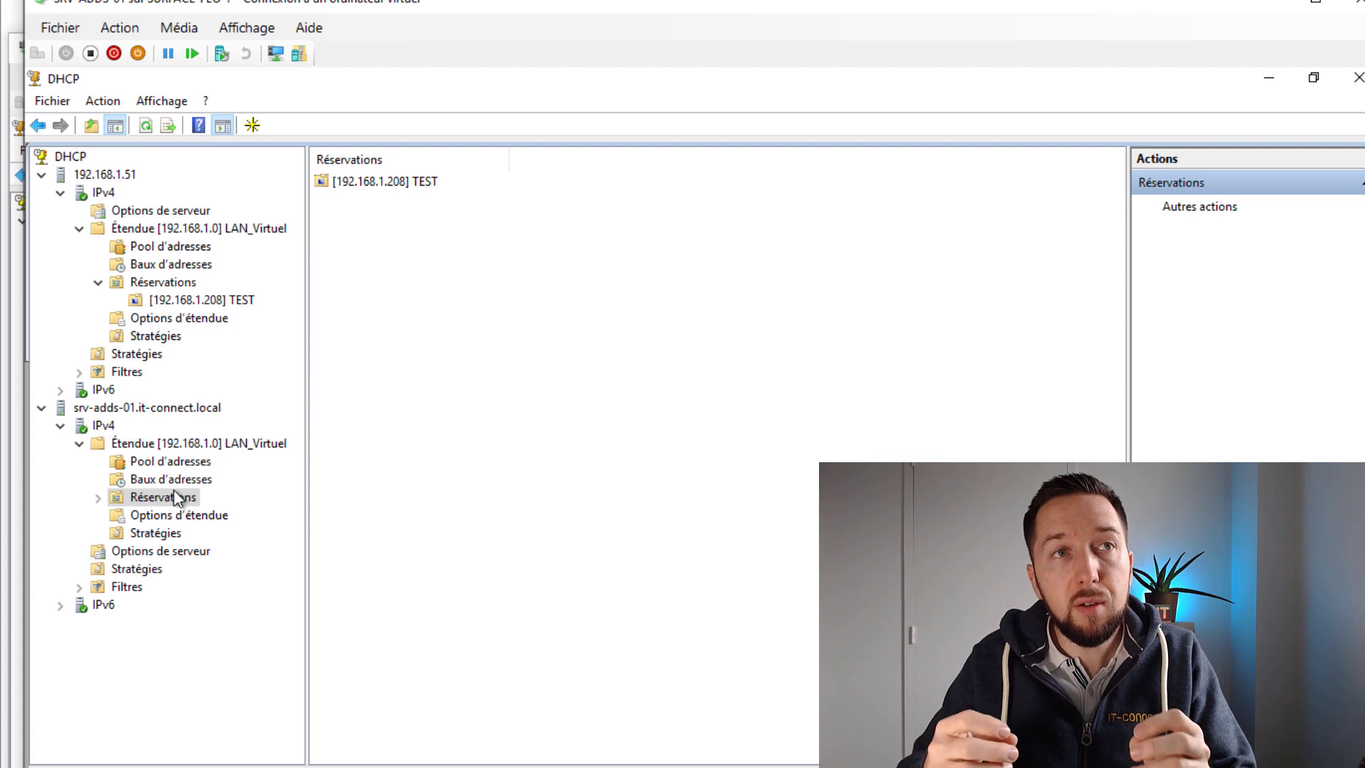
{"action": "right_click", "coordinate": [189, 443]}
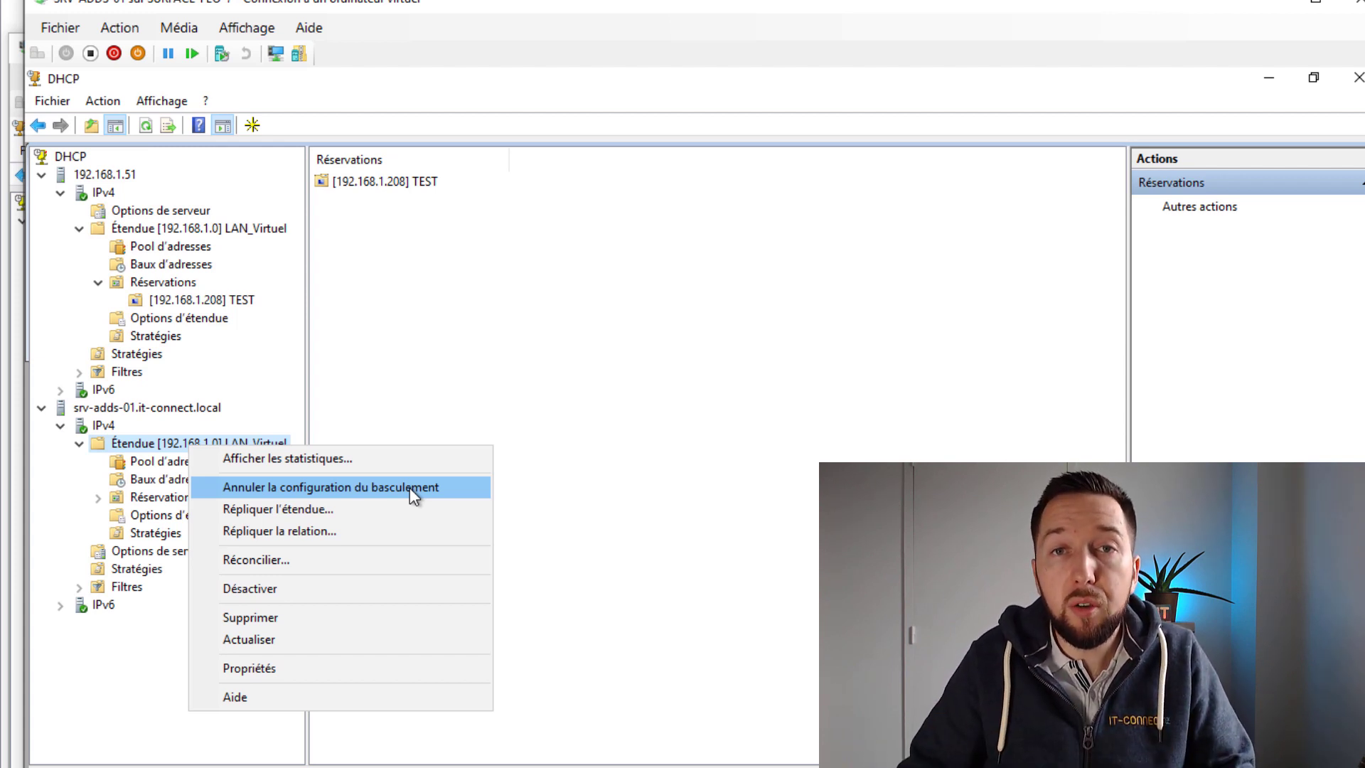
{"action": "left_click", "coordinate": [579, 342]}
{"action": "left_click", "coordinate": [171, 479]}
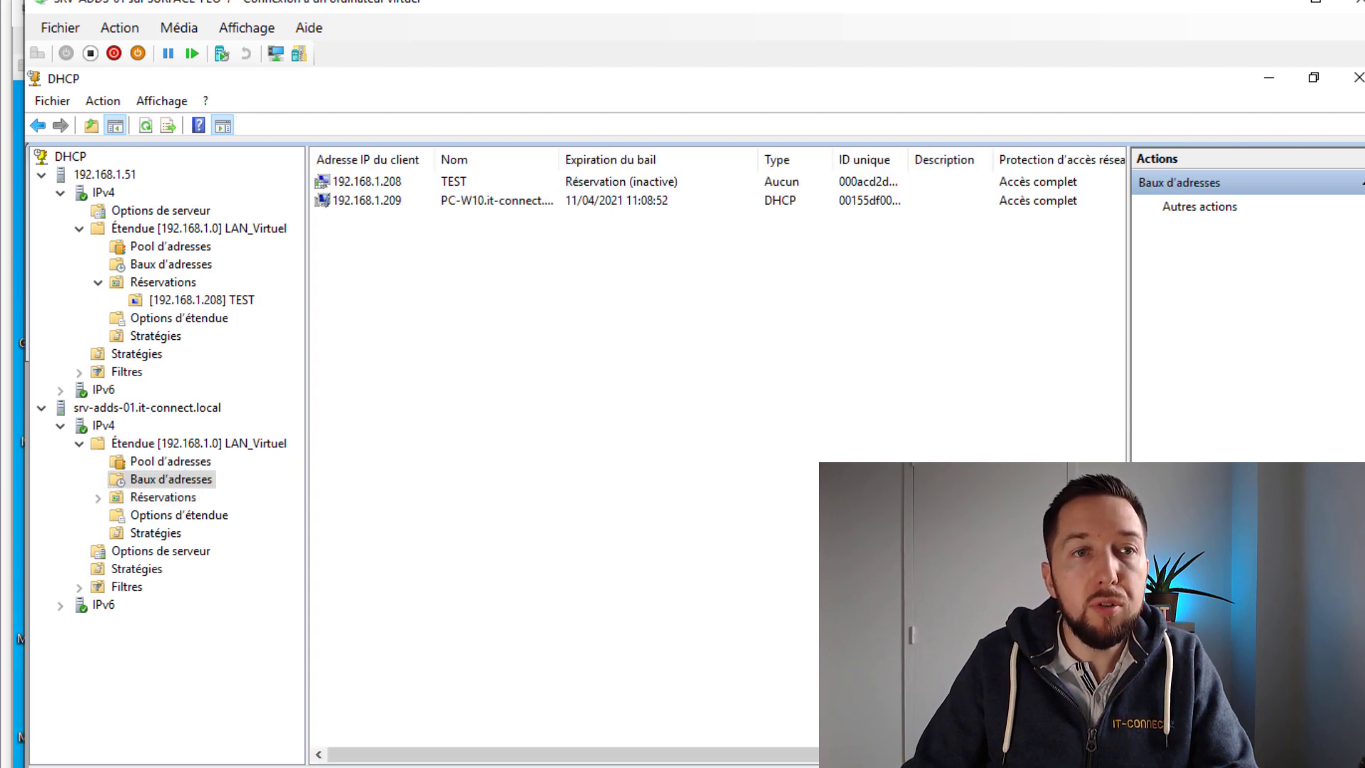
Step: Switch to the Windows-10 virtual machine and open the Ethernet adapter's network connection details
{"action": "mouse_move", "coordinate": [706, 767]}
{"action": "left_click", "coordinate": [892, 766]}
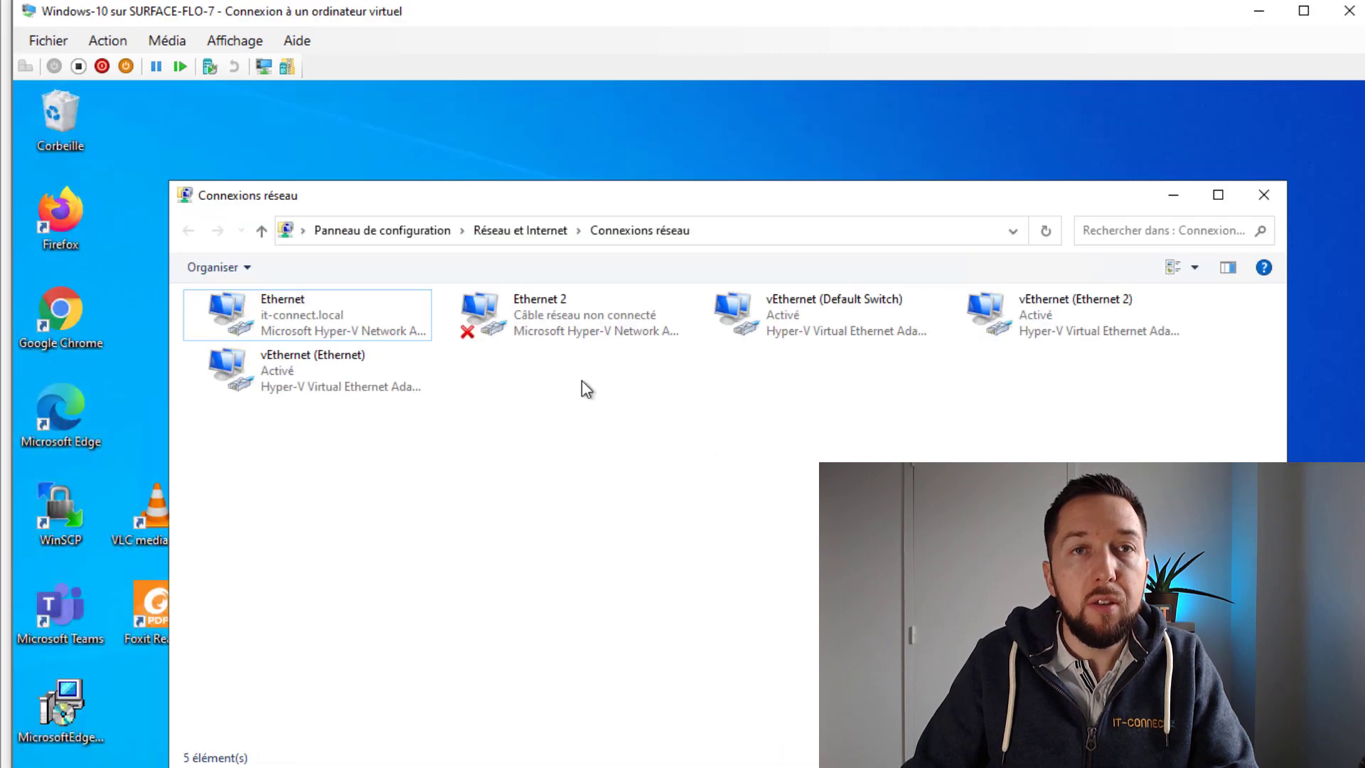
{"action": "left_click", "coordinate": [262, 307]}
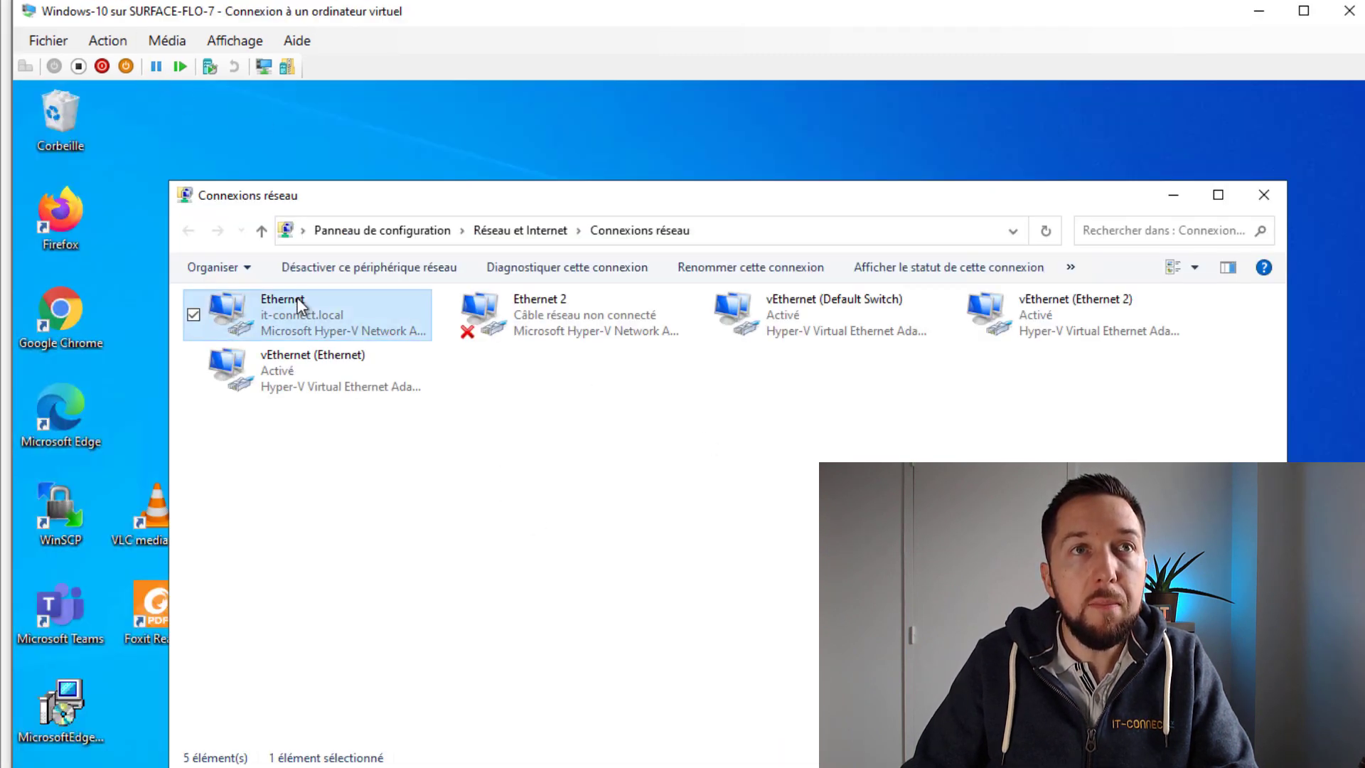
{"action": "double_click", "coordinate": [260, 306]}
{"action": "left_click_drag", "start_coordinate": [601, 254], "coordinate": [390, 200]}
{"action": "left_click", "coordinate": [395, 385]}
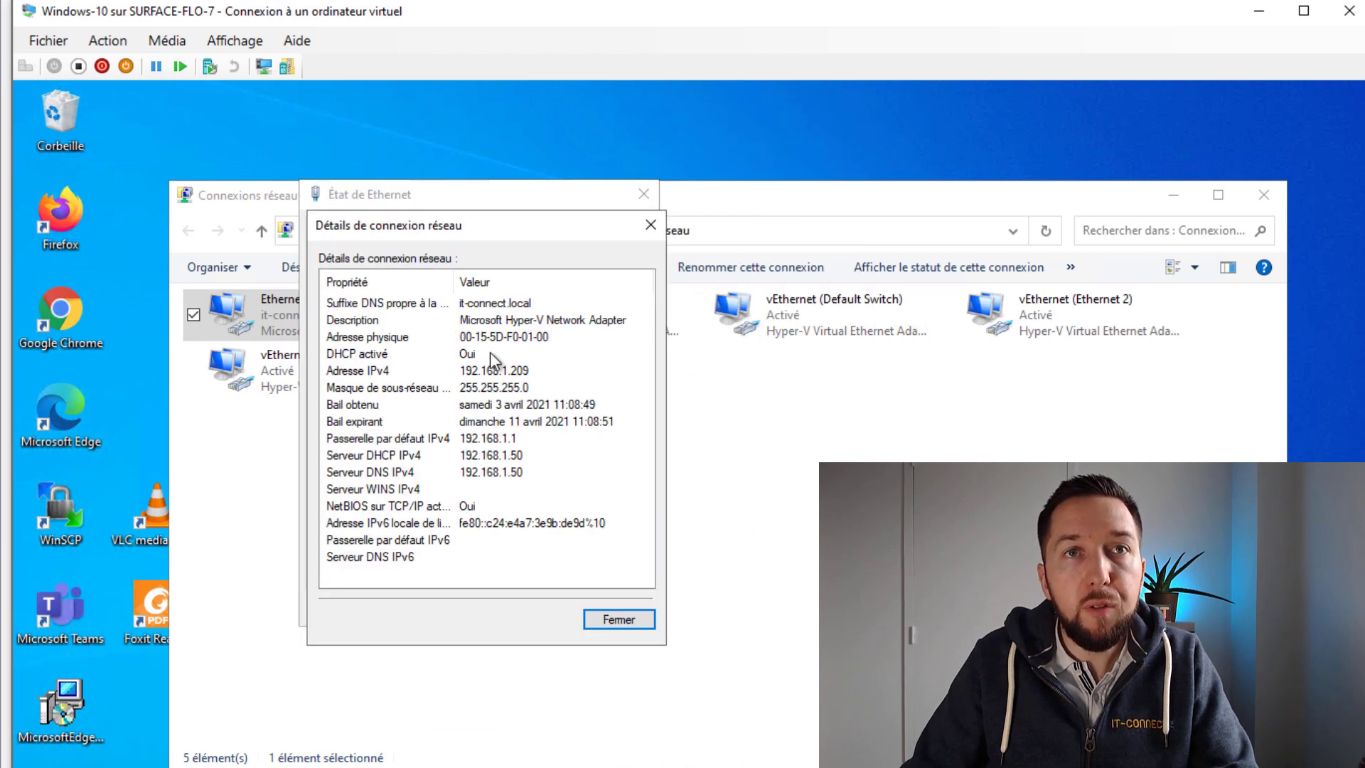
Step: Check the Ethernet connection's IPv4 address, DNS server and DHCP server, and close the connection details and status
{"action": "left_click", "coordinate": [489, 370]}
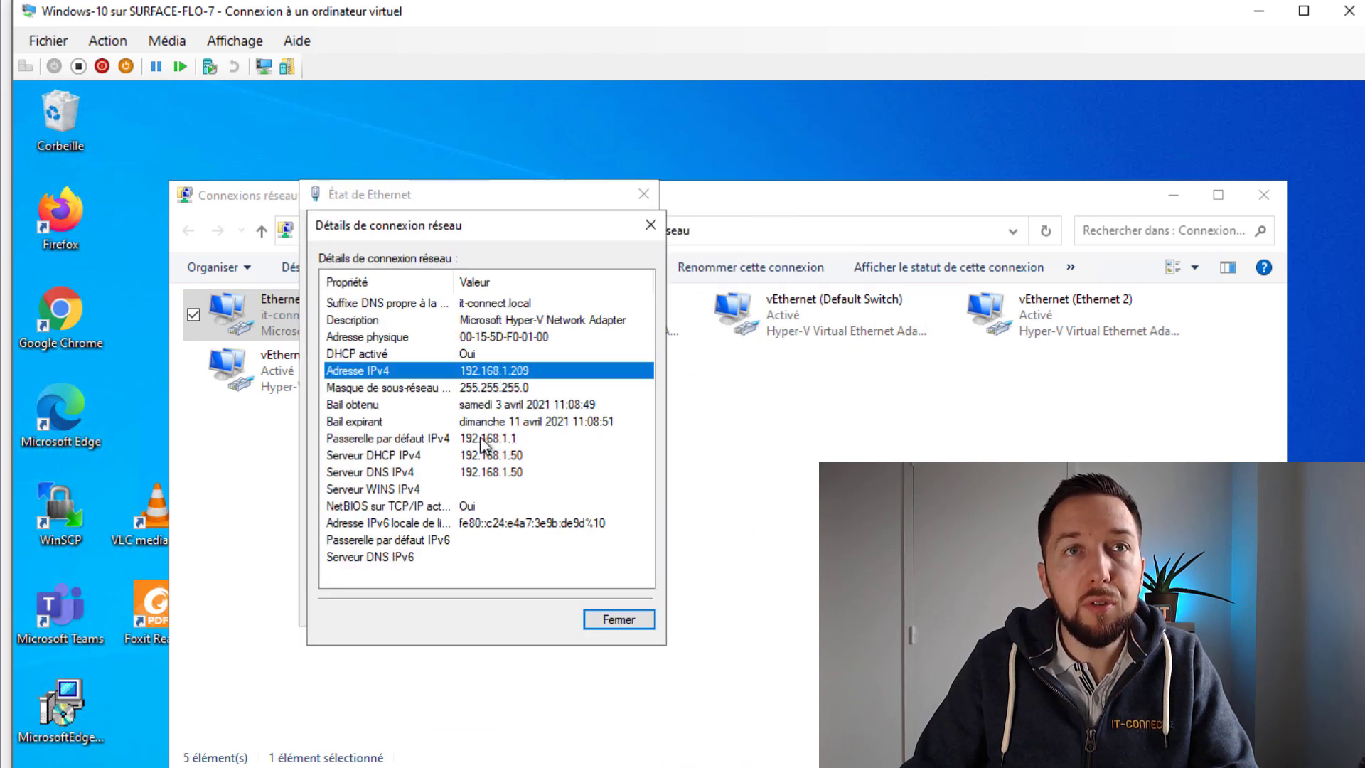
{"action": "left_click", "coordinate": [405, 472]}
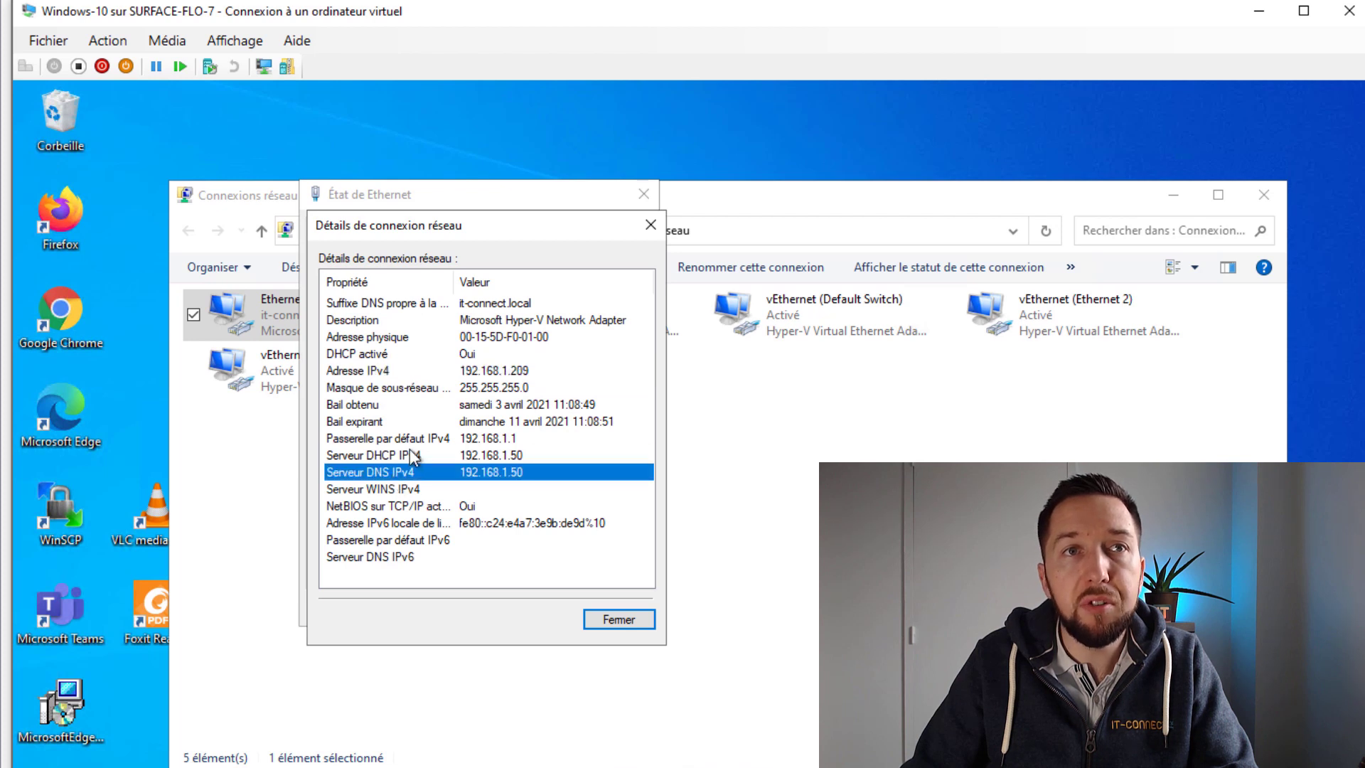
{"action": "left_click", "coordinate": [411, 454]}
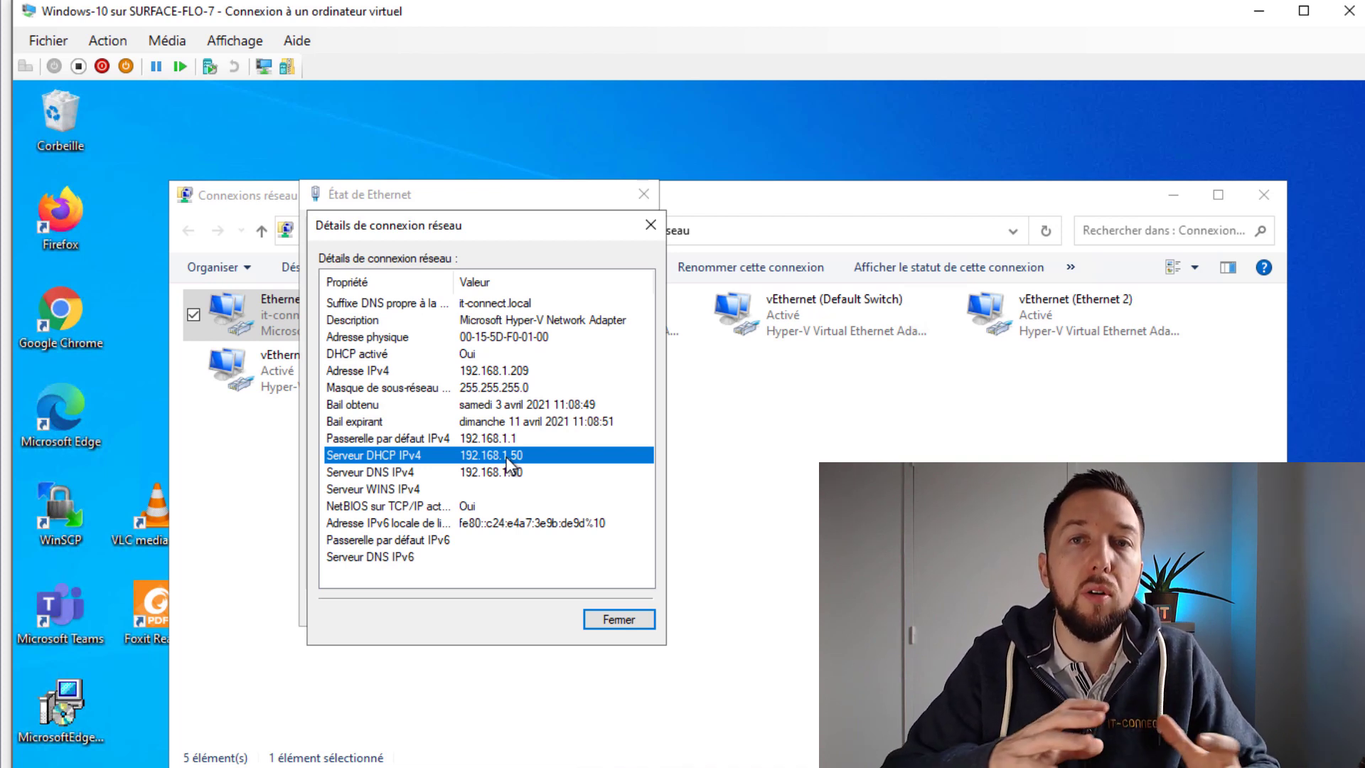
{"action": "left_click", "coordinate": [609, 617]}
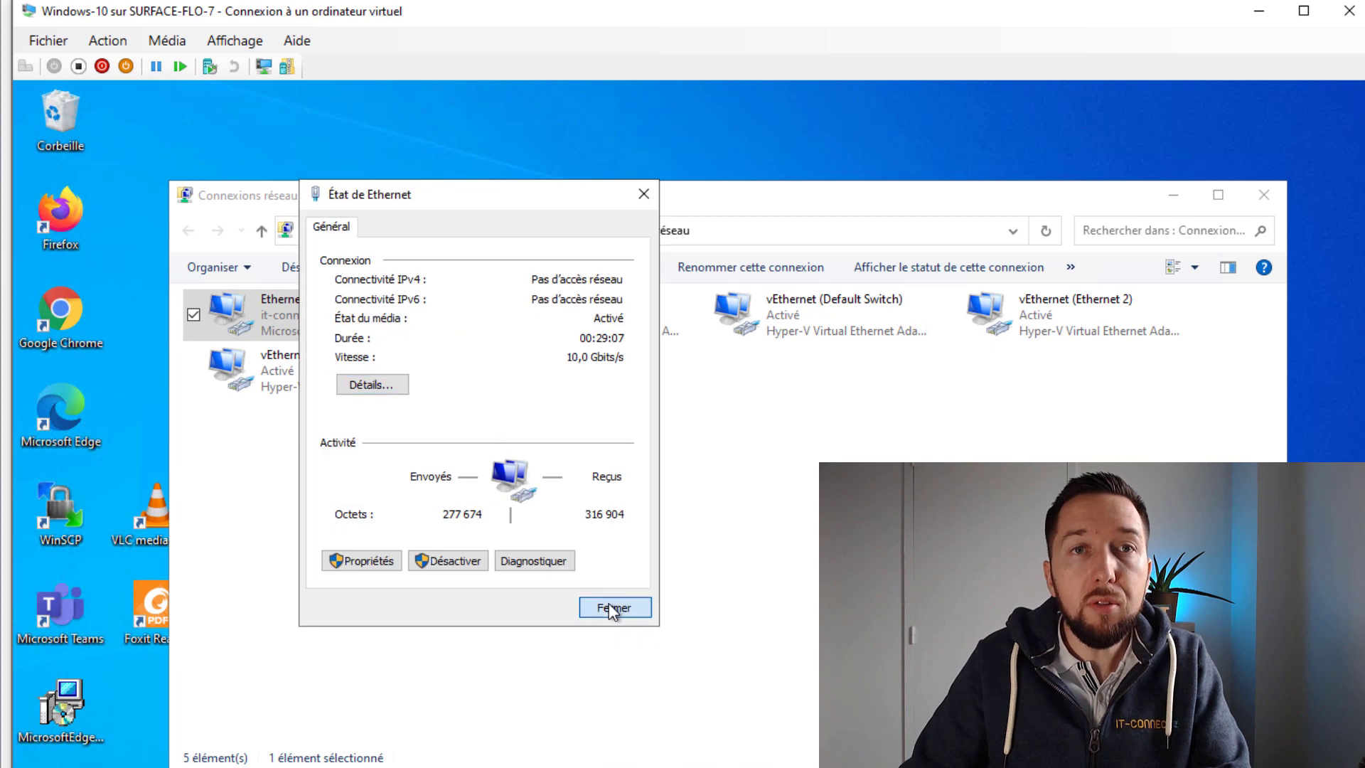
{"action": "left_click", "coordinate": [613, 608]}
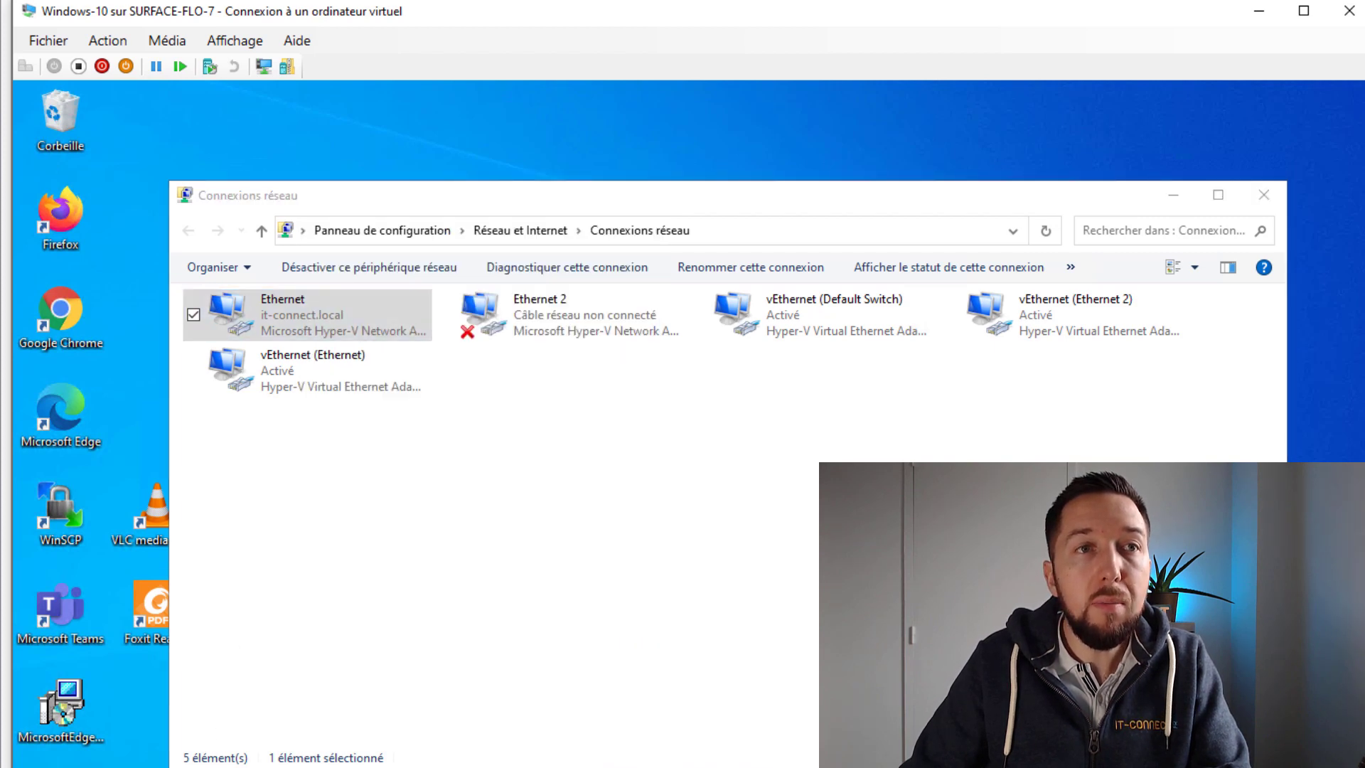
Step: Release the Windows-10 client's IP lease by running ipconfig /release in an administrator PowerShell session
{"action": "key", "text": "super+x"}
{"action": "left_click", "coordinate": [186, 551]}
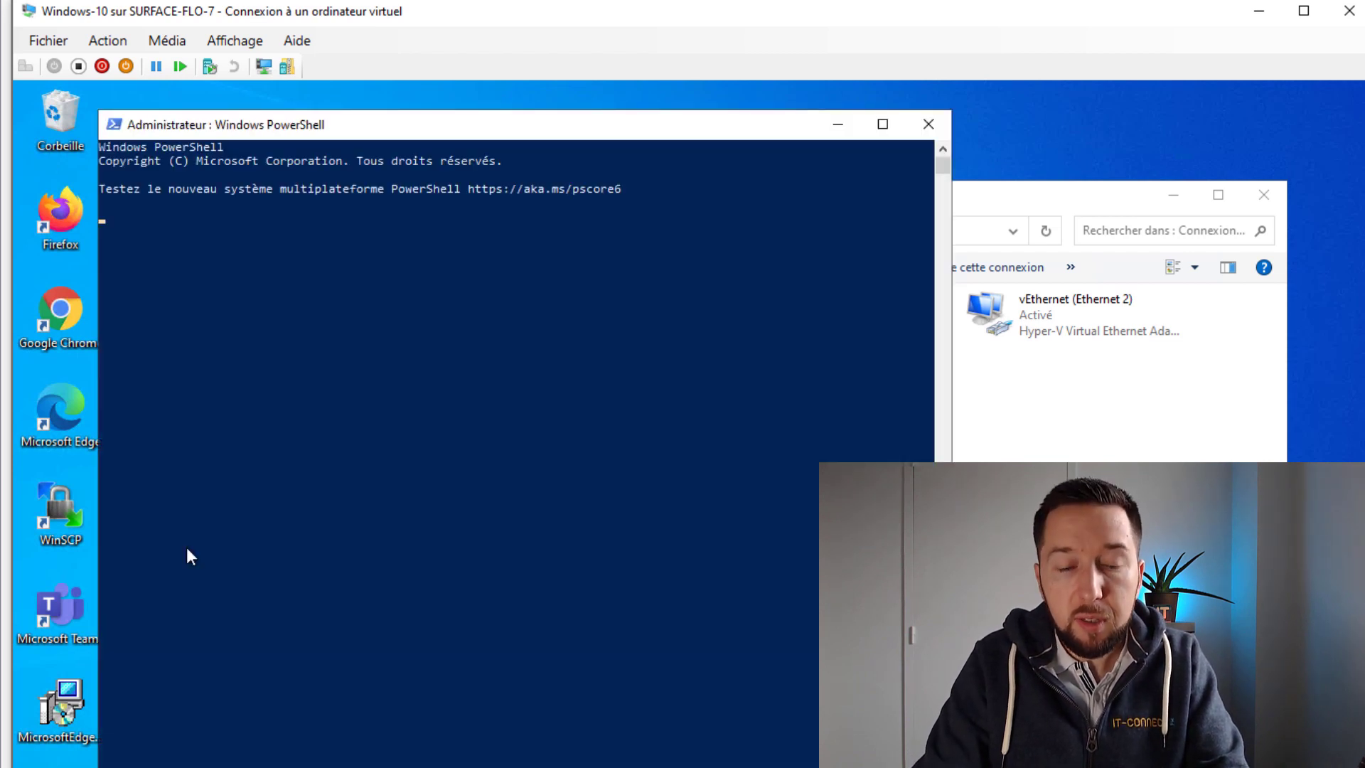
{"action": "type", "text": "ipconfig /release"}
{"action": "key", "text": "Return"}
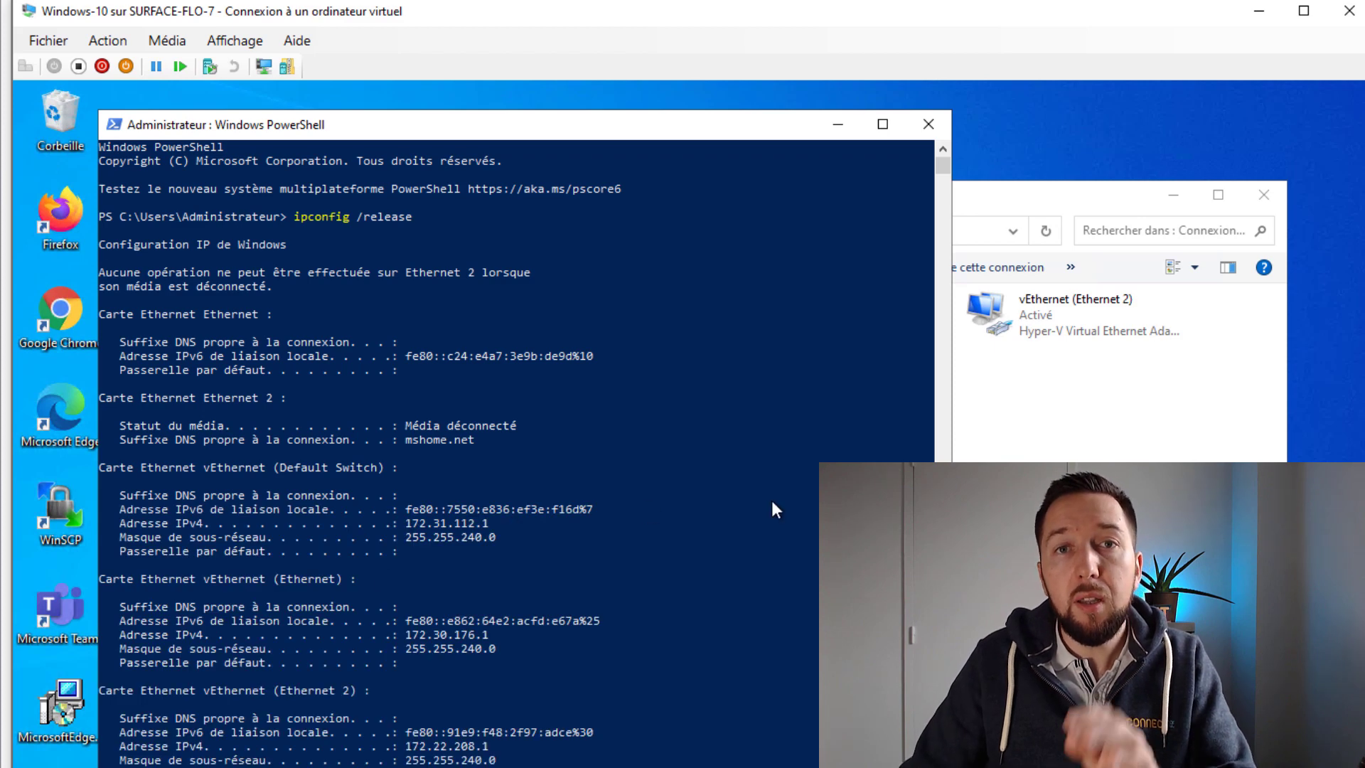
{"action": "left_click", "coordinate": [1024, 469]}
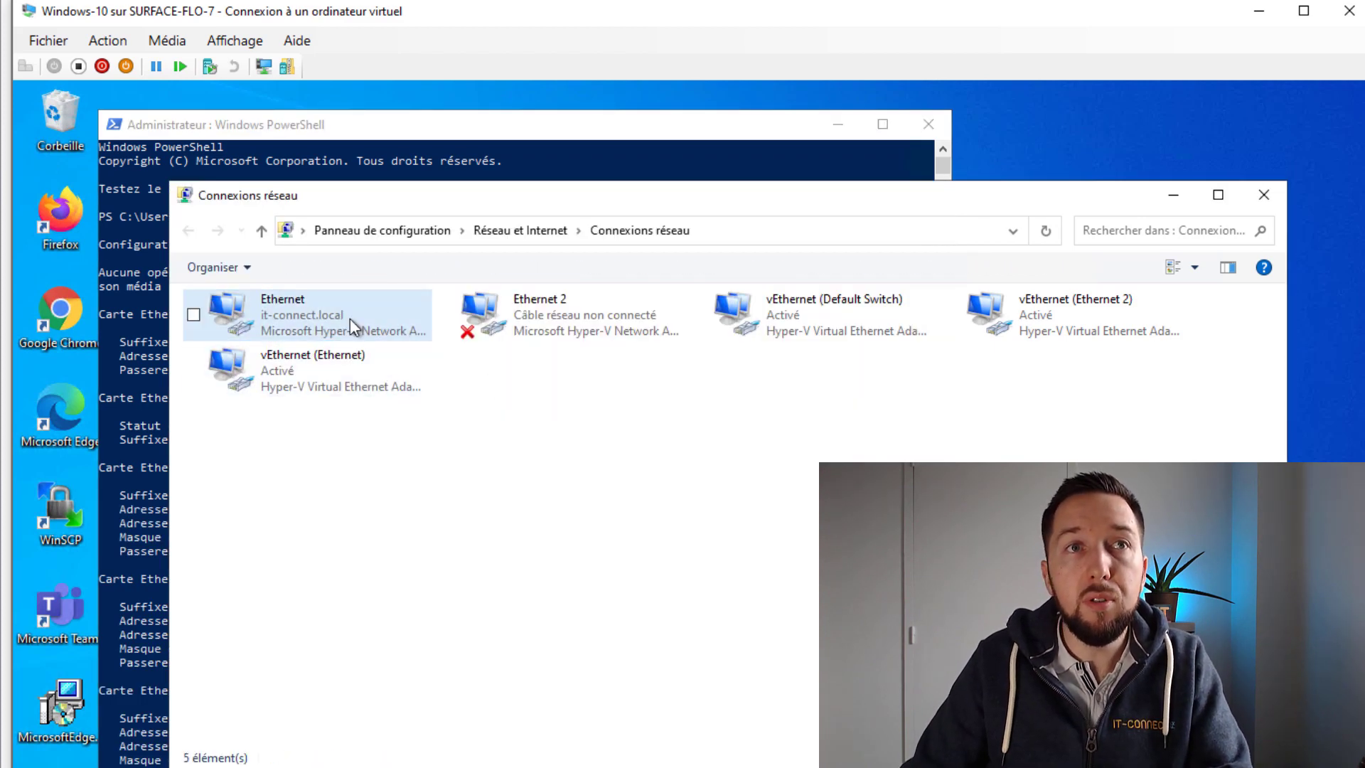
{"action": "left_click", "coordinate": [140, 429]}
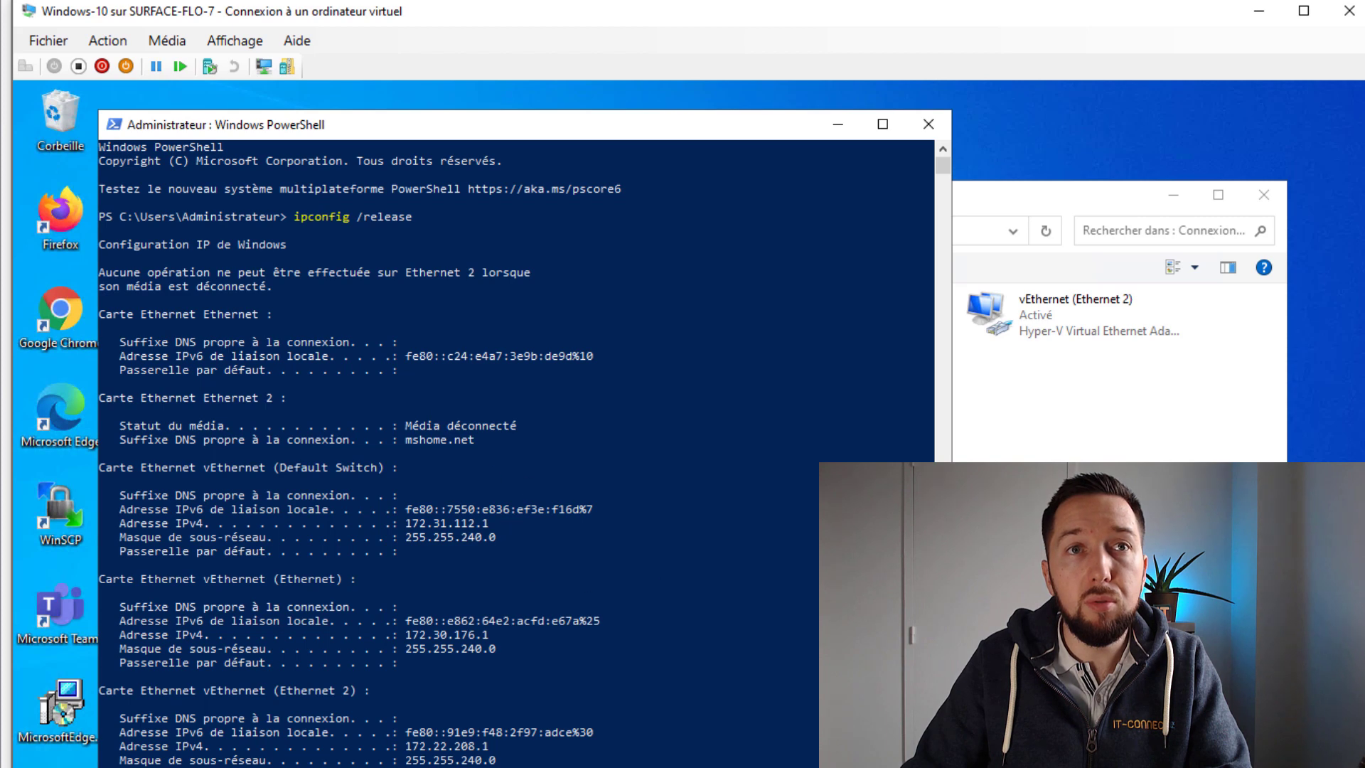
{"action": "left_click", "coordinate": [1017, 476]}
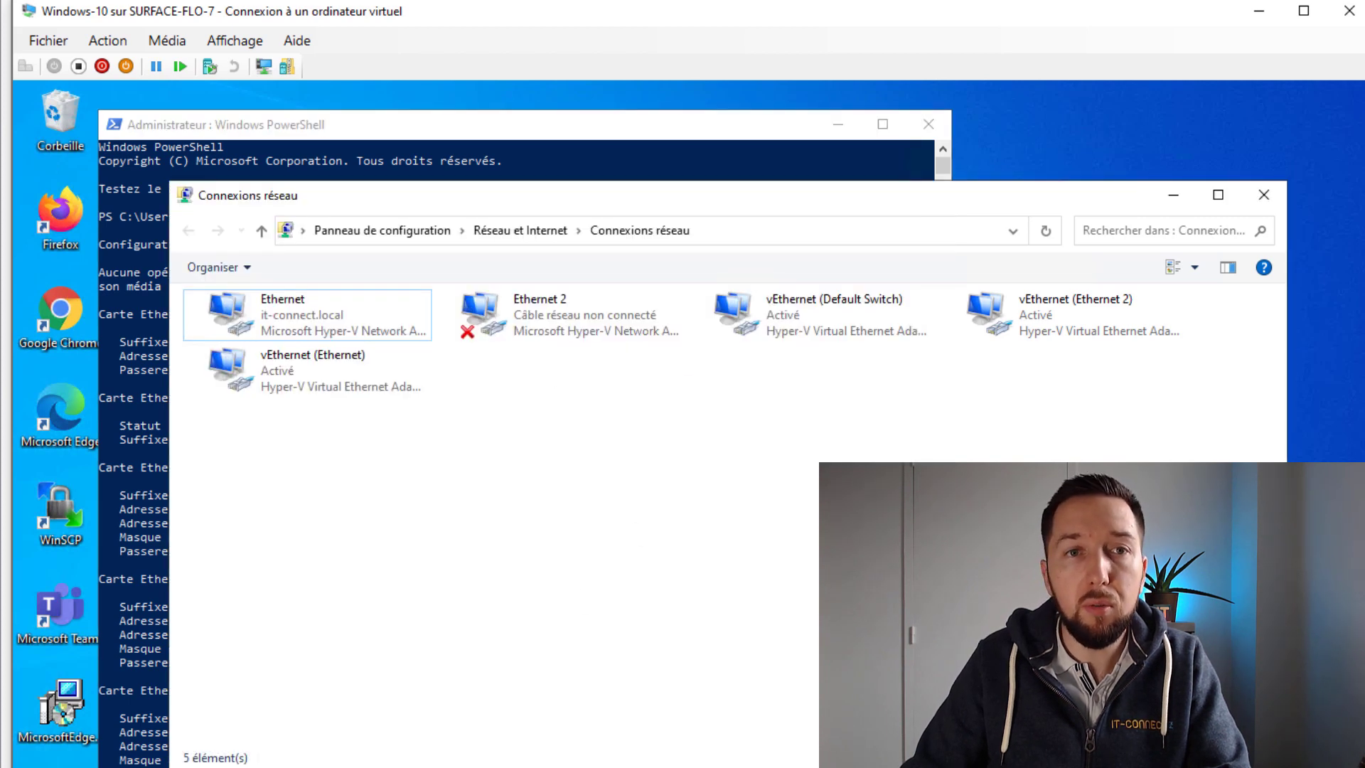
Step: Return to the DHCP console on SRV-ADDS-01 and refresh the address leases of the srv-adds-01 scope
{"action": "left_click", "coordinate": [706, 767]}
{"action": "left_click", "coordinate": [516, 760]}
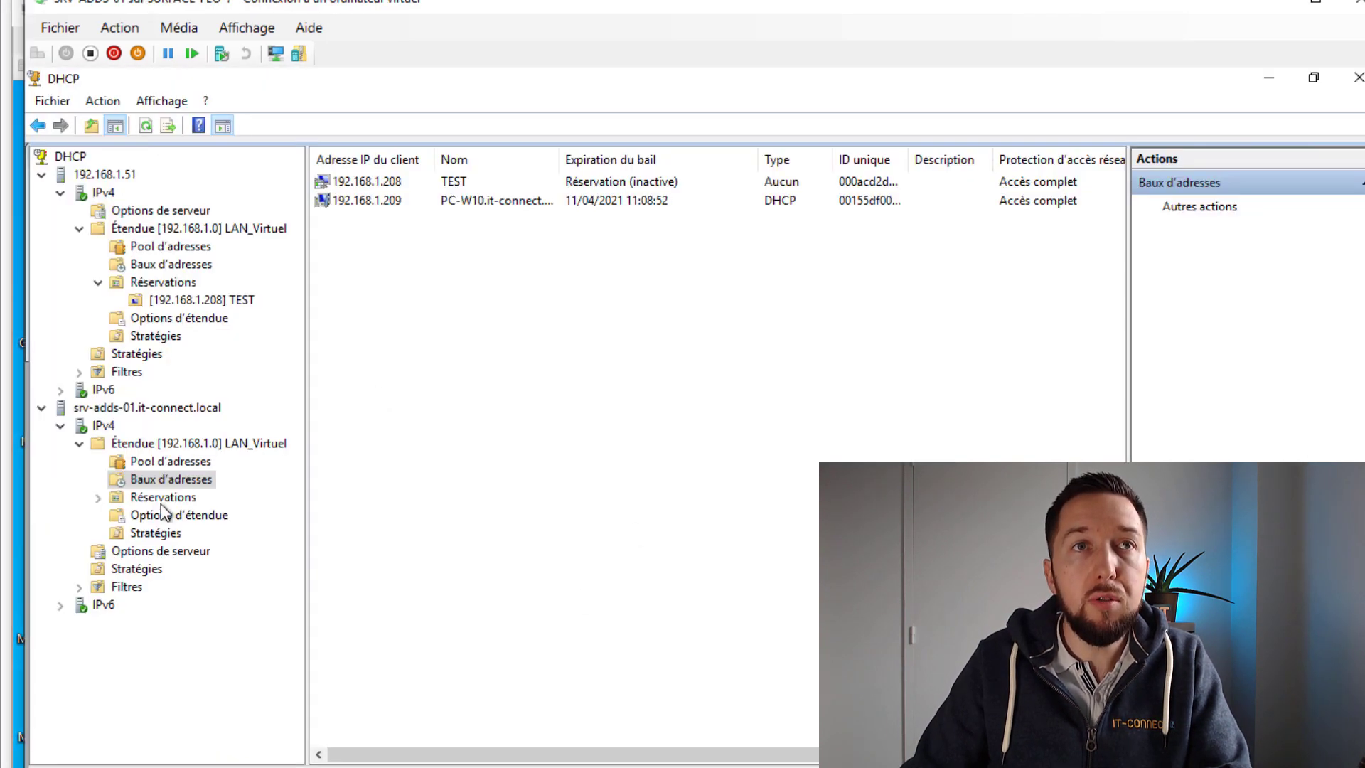
{"action": "right_click", "coordinate": [395, 300]}
{"action": "left_click", "coordinate": [459, 312]}
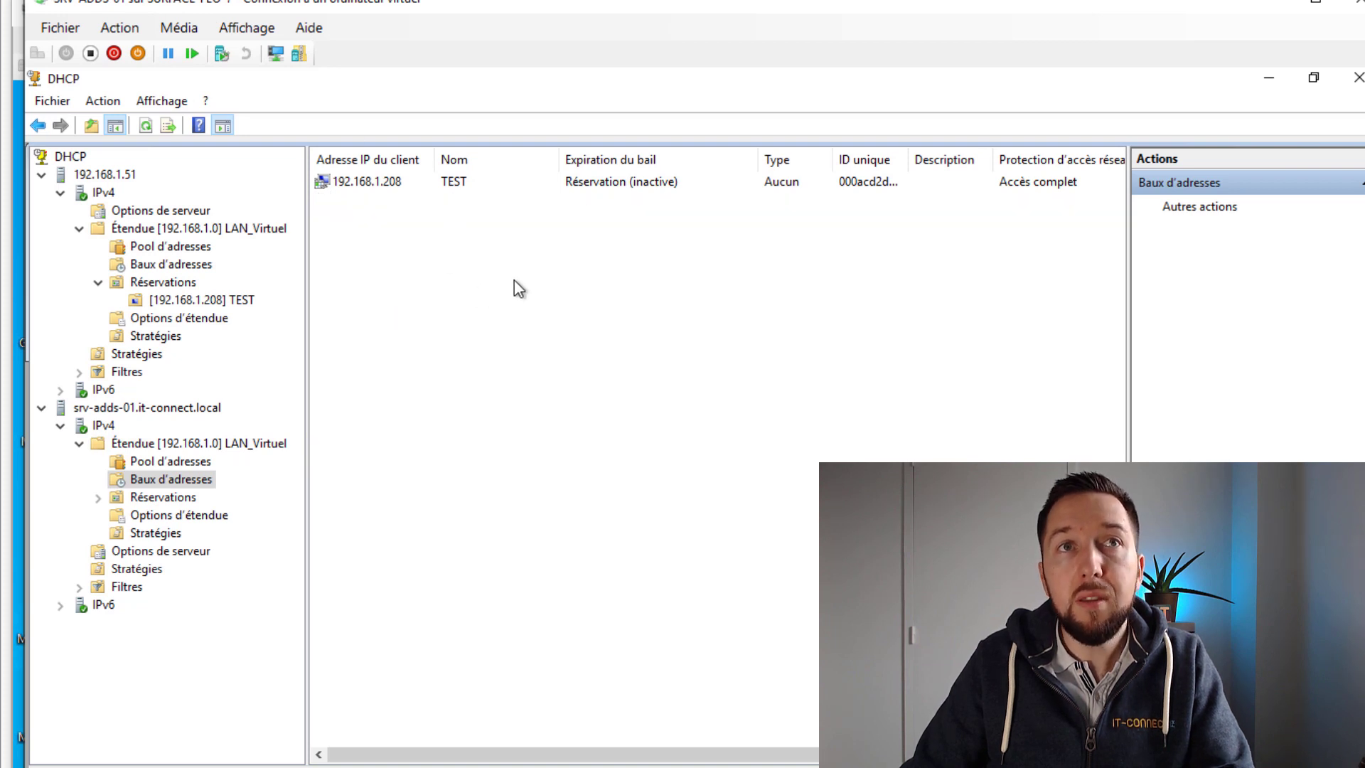
Step: Stop the DHCP service on srv-adds-01.it-connect.local and select the 192.168.1.51 server
{"action": "left_click", "coordinate": [160, 408]}
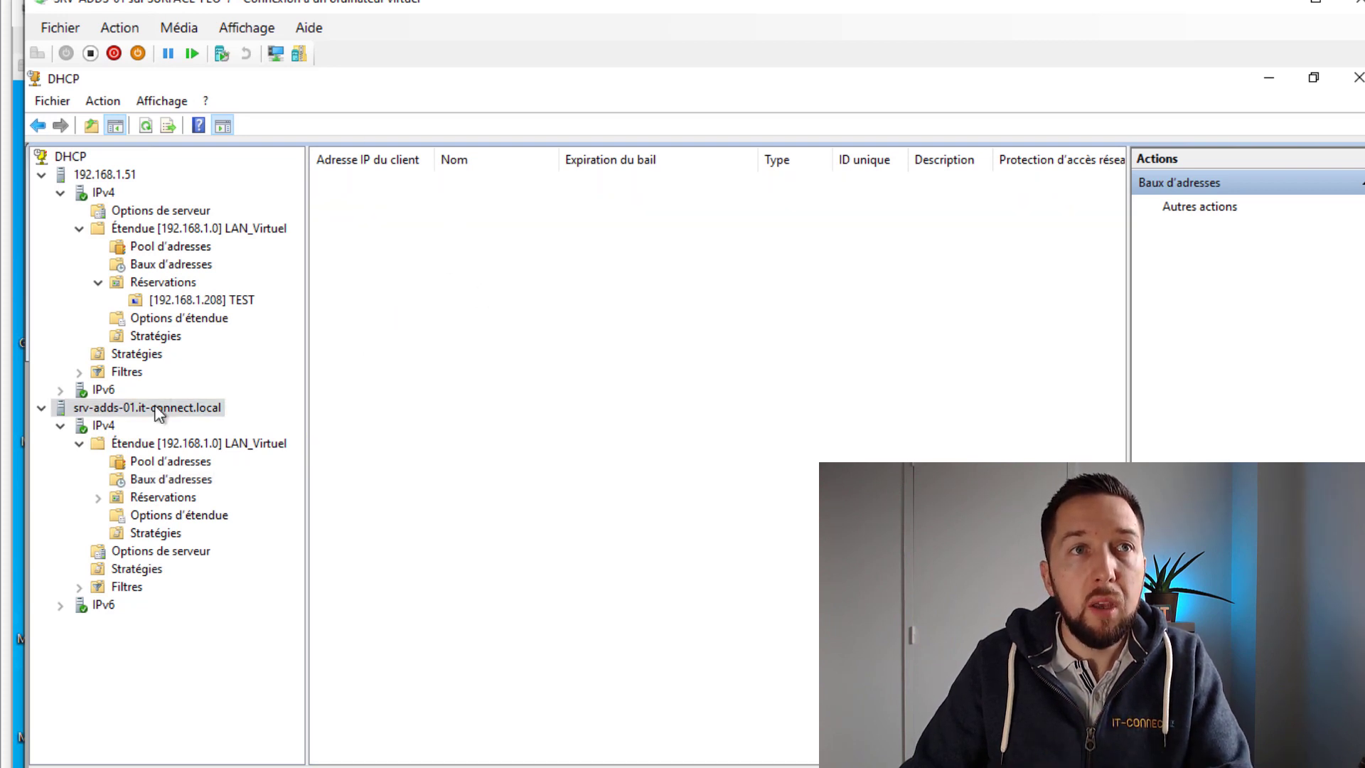
{"action": "right_click", "coordinate": [193, 404]}
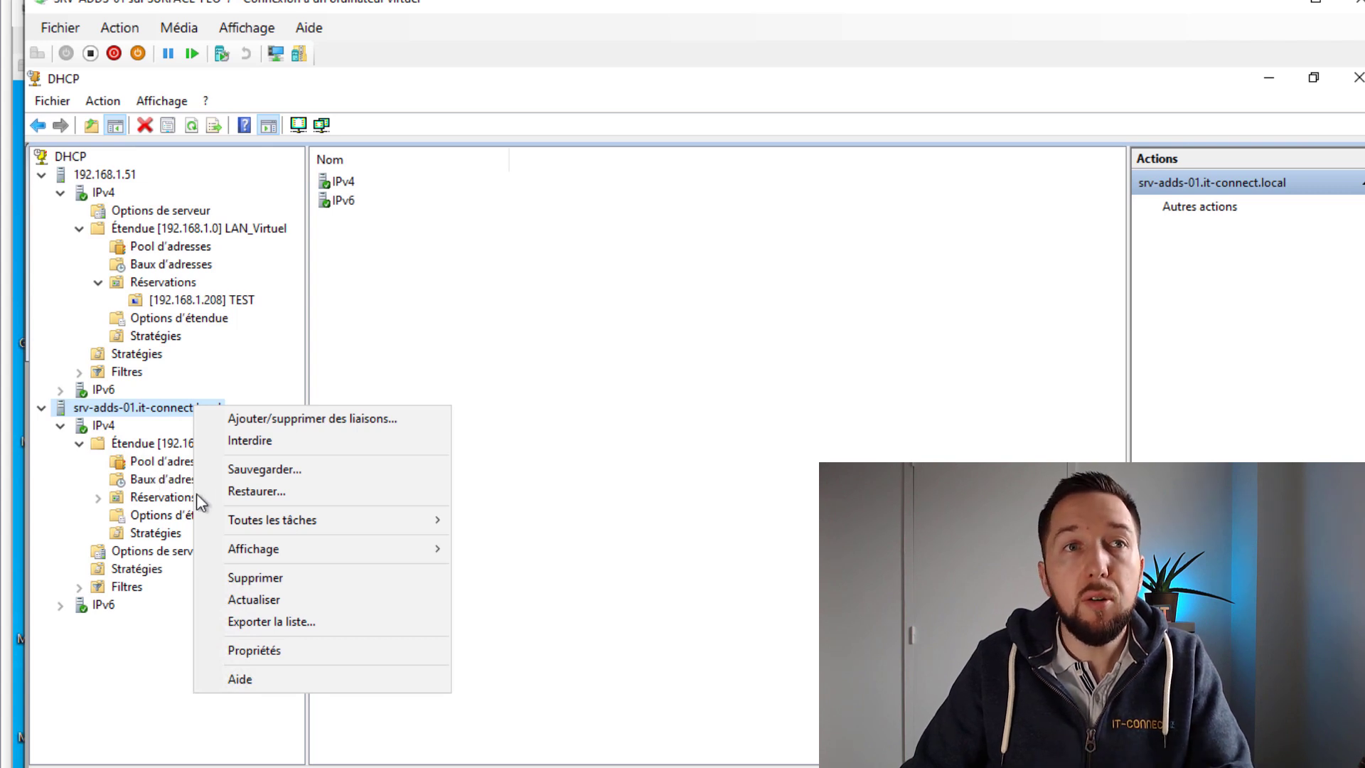
{"action": "mouse_move", "coordinate": [263, 519]}
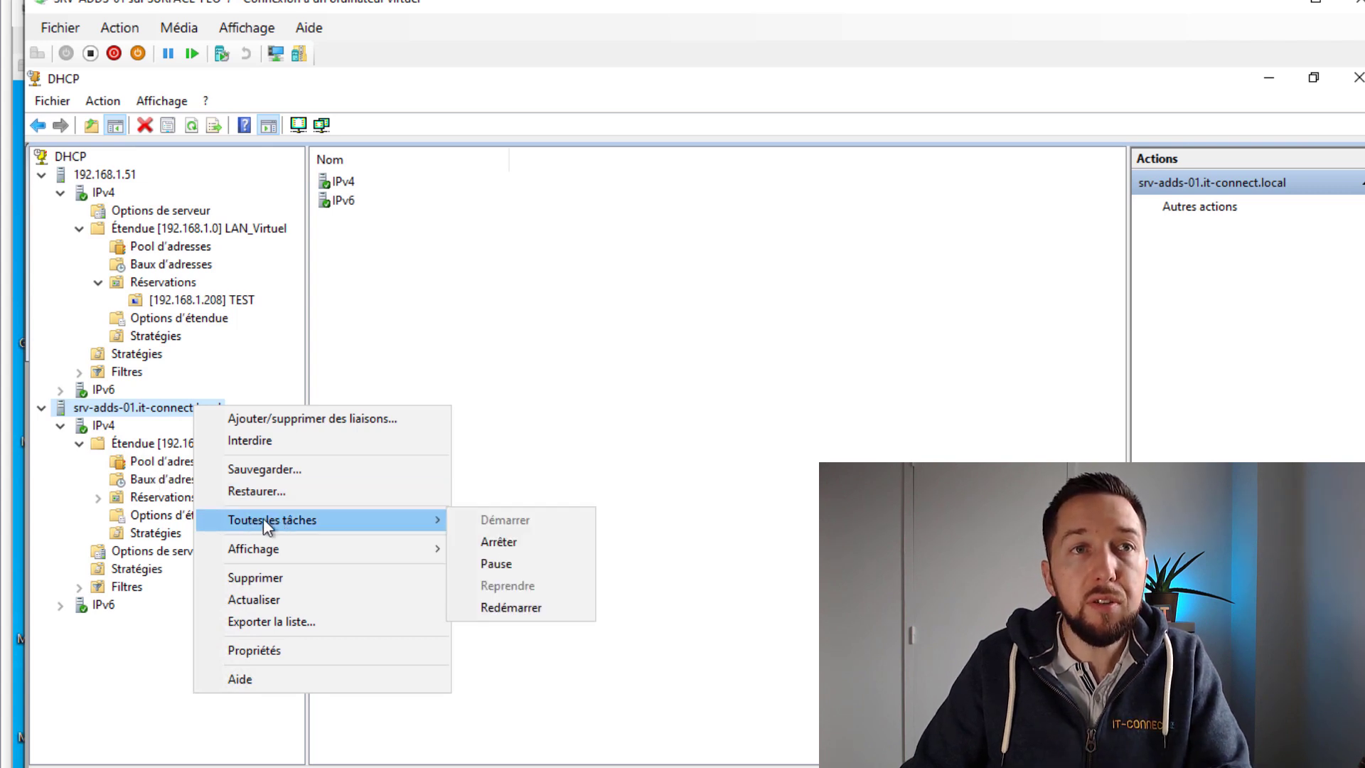
{"action": "left_click", "coordinate": [523, 546]}
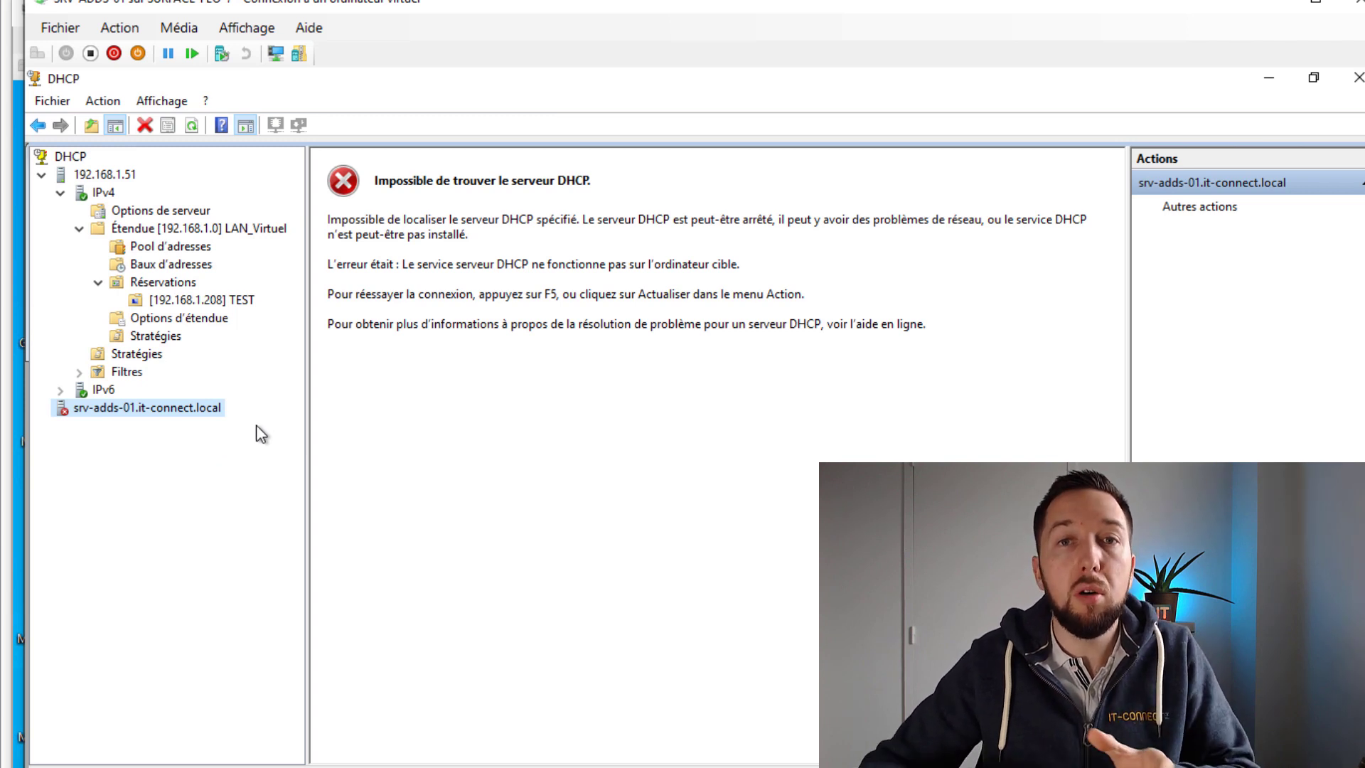
{"action": "left_click", "coordinate": [122, 174]}
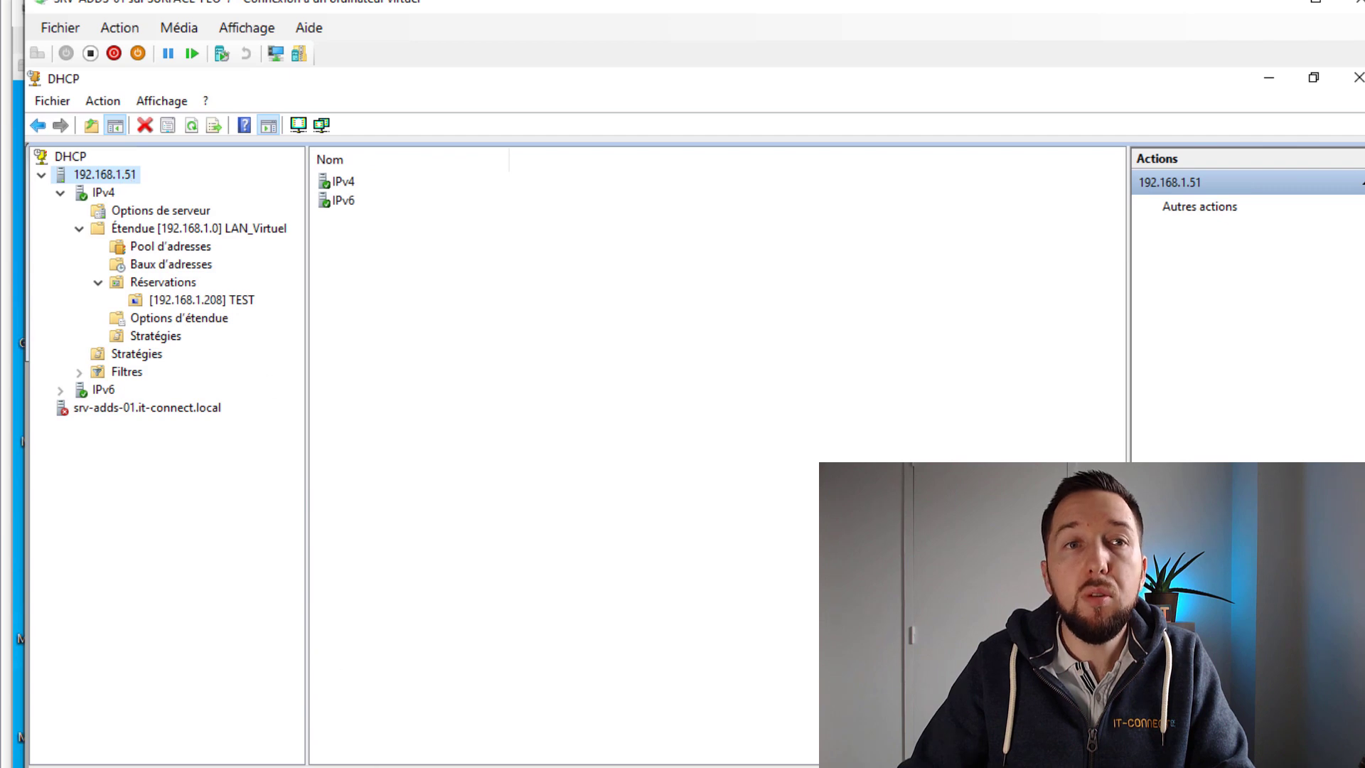
Step: Switch to the Windows-10 virtual machine and request a new IP lease by running ipconfig /renew in PowerShell
{"action": "mouse_move", "coordinate": [708, 767]}
{"action": "left_click", "coordinate": [853, 765]}
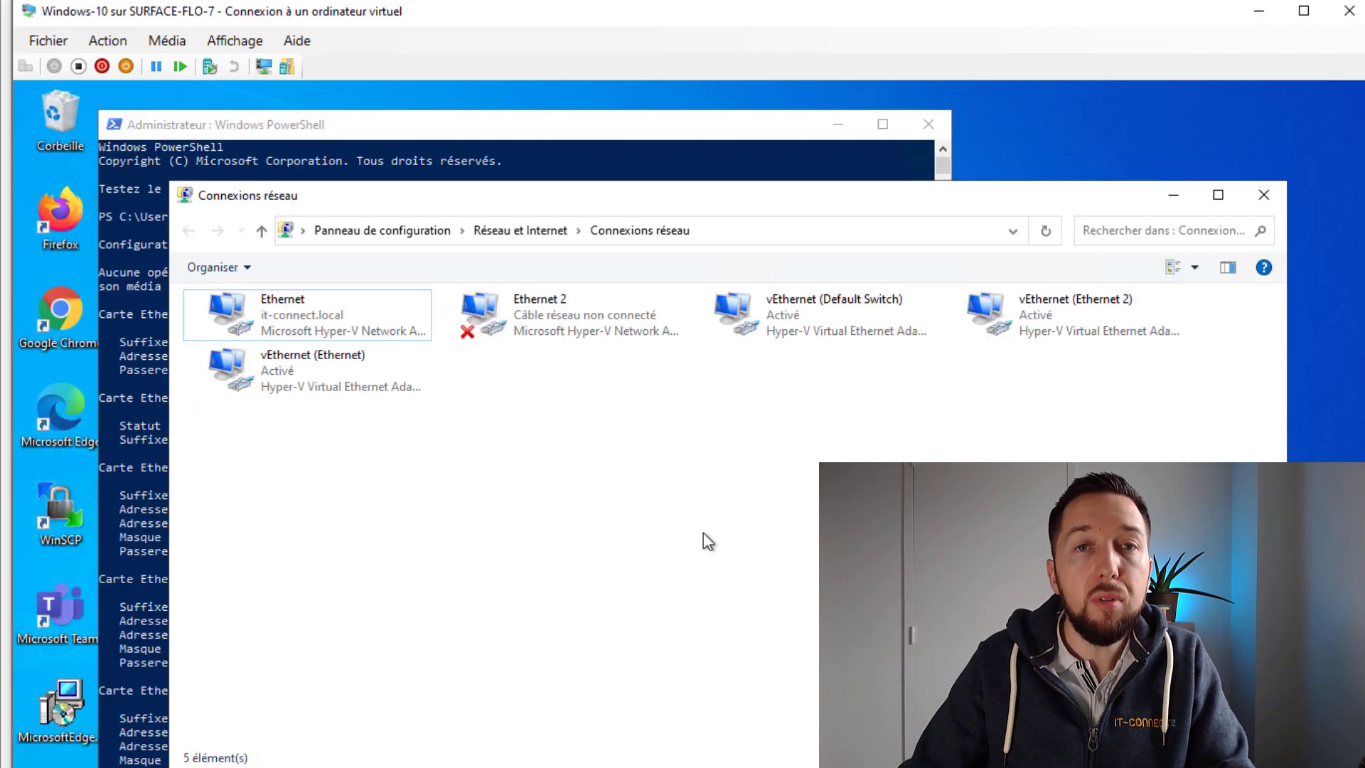
{"action": "left_click", "coordinate": [315, 154]}
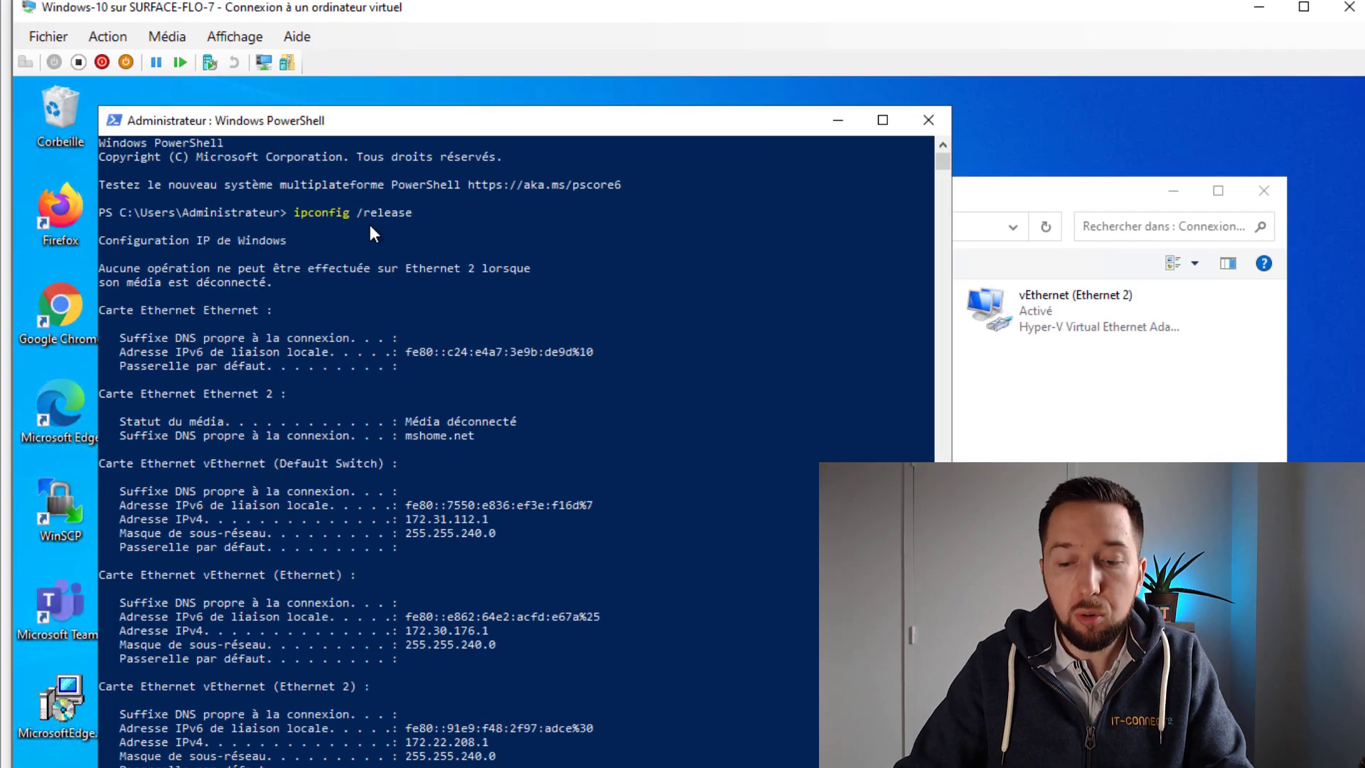
{"action": "key", "text": "Up"}
{"action": "key", "text": "BackSpace"}
{"action": "key", "text": "BackSpace"}
{"action": "key", "text": "BackSpace"}
{"action": "key", "text": "BackSpace"}
{"action": "key", "text": "BackSpace"}
{"action": "type", "text": "new"}
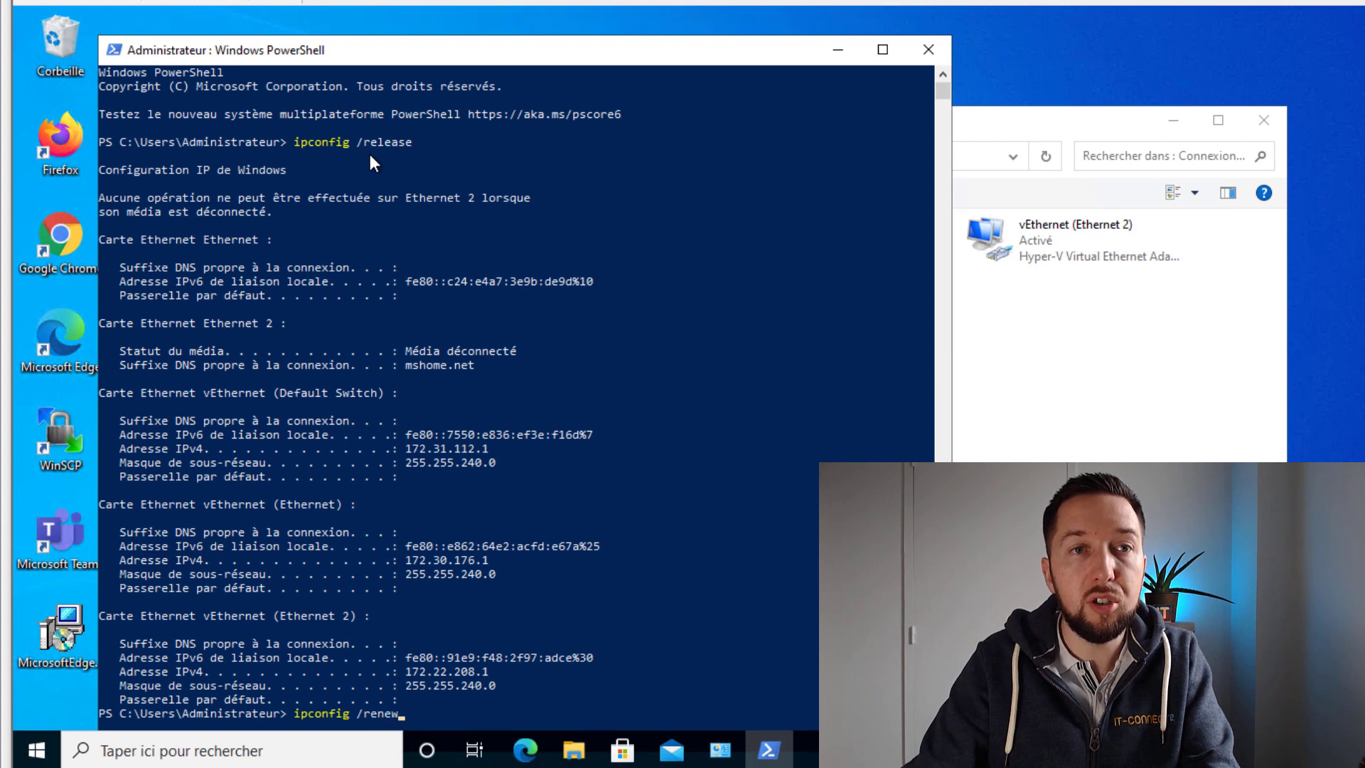
{"action": "key", "text": "Return"}
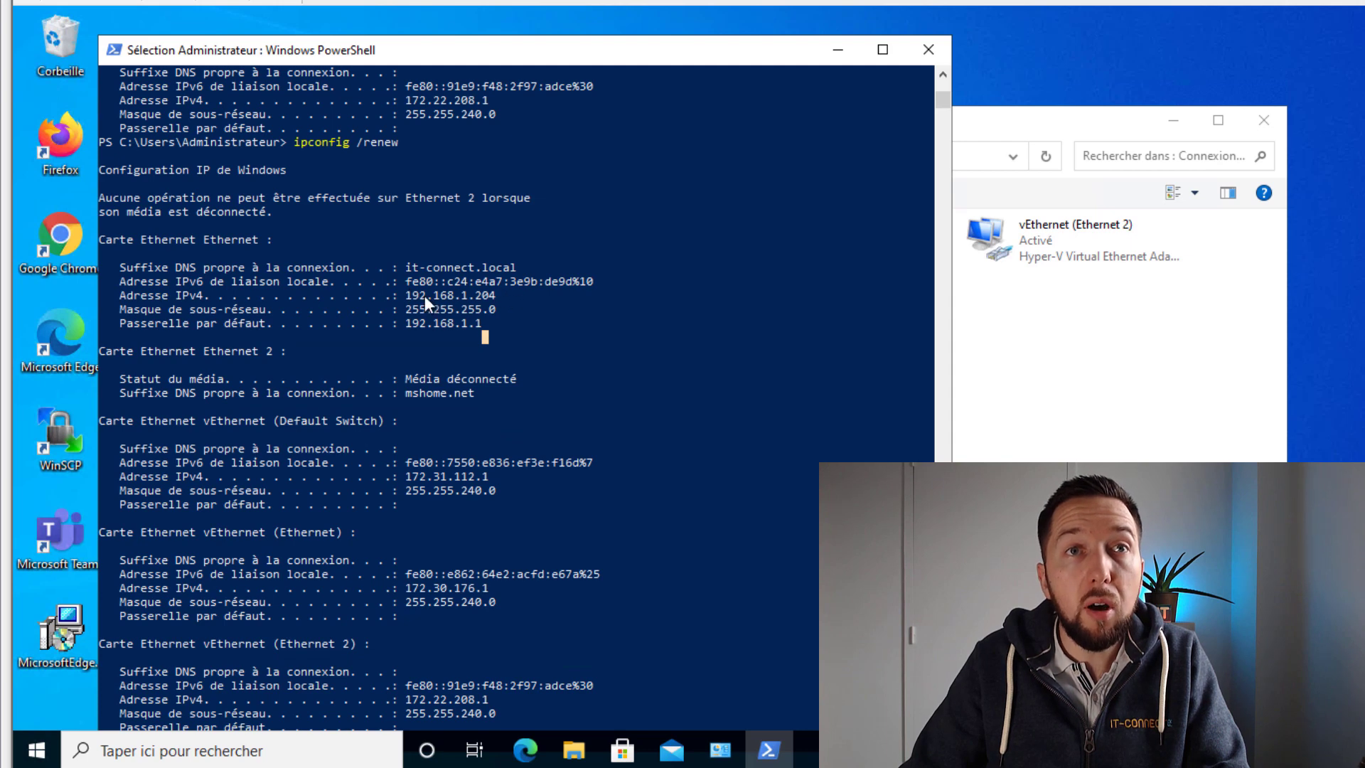
Step: Check the Ethernet adapter's renewed IPv4 address and identify its DHCP server in the network connection details
{"action": "left_click_drag", "start_coordinate": [405, 296], "coordinate": [487, 301]}
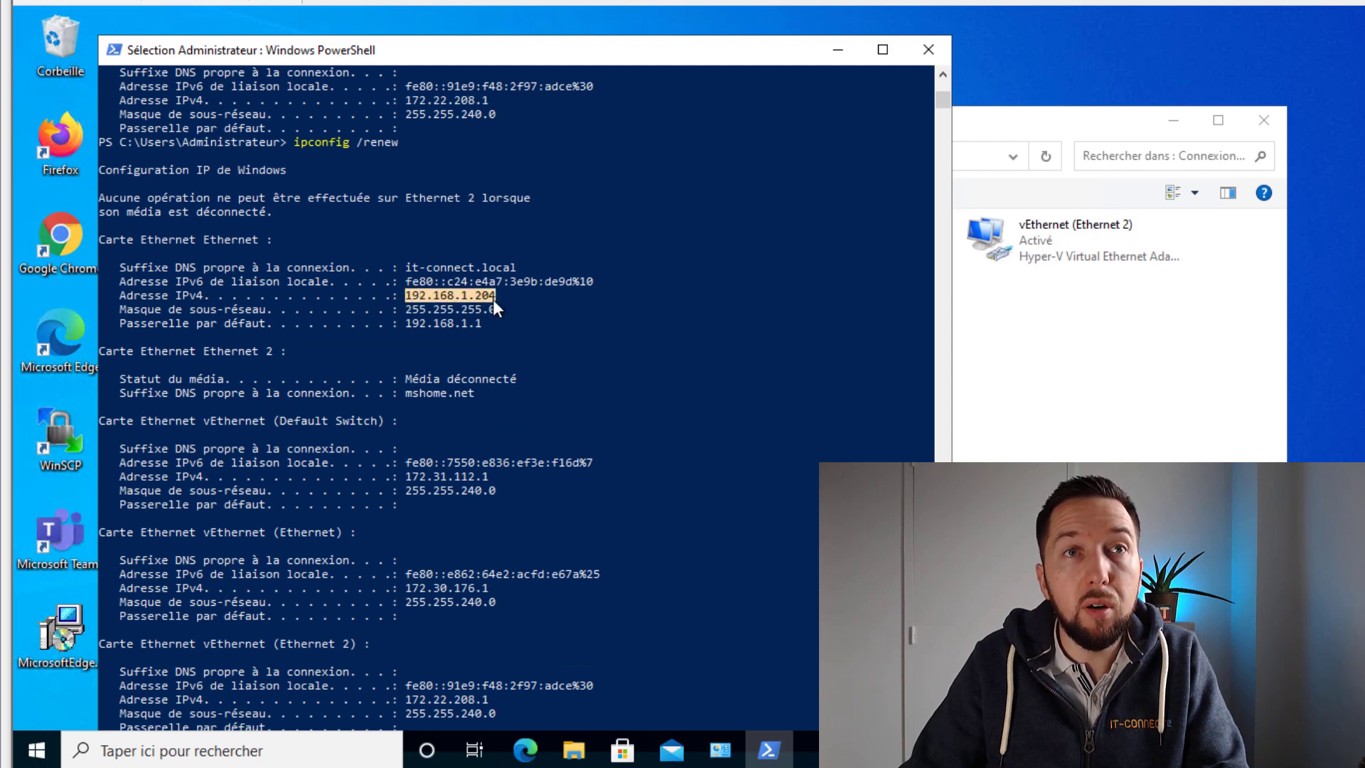
{"action": "left_click", "coordinate": [1091, 421]}
{"action": "left_click", "coordinate": [348, 244]}
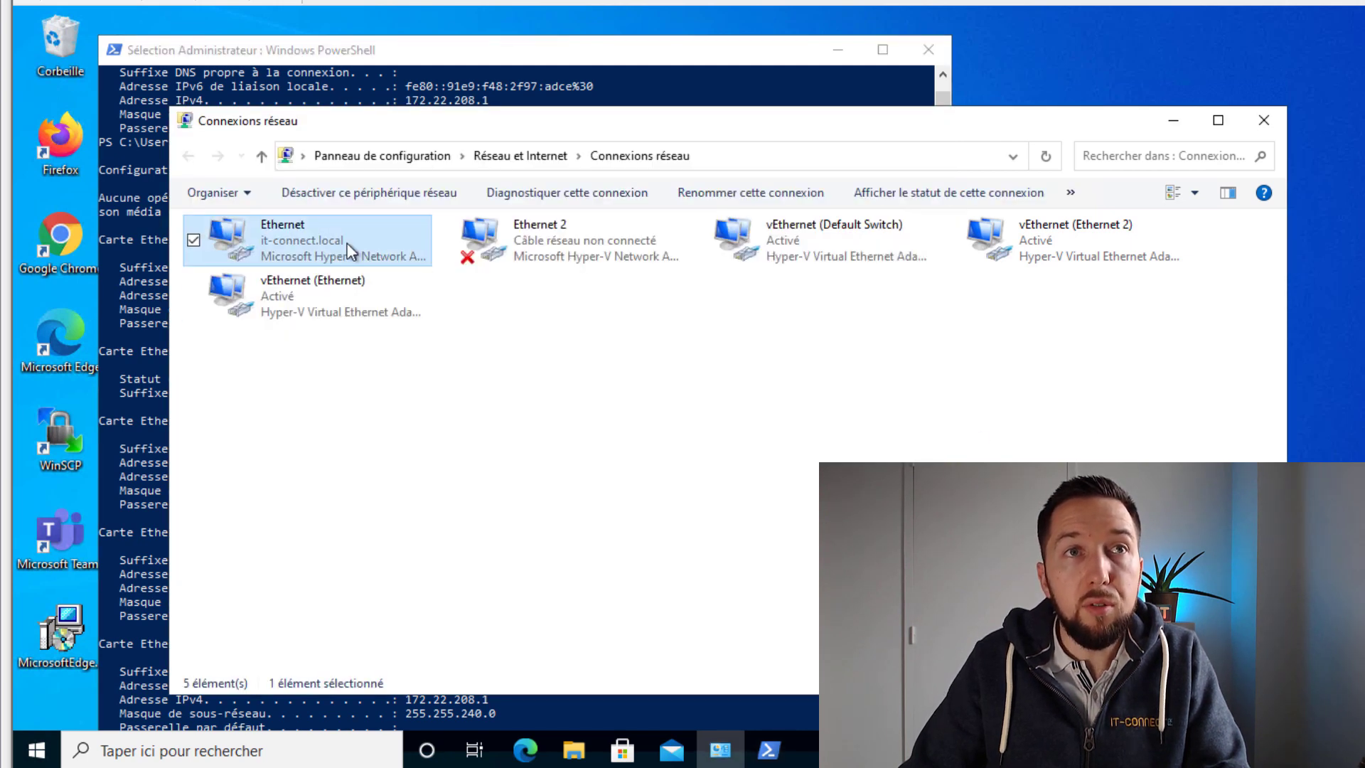
{"action": "double_click", "coordinate": [349, 250]}
{"action": "left_click", "coordinate": [577, 368]}
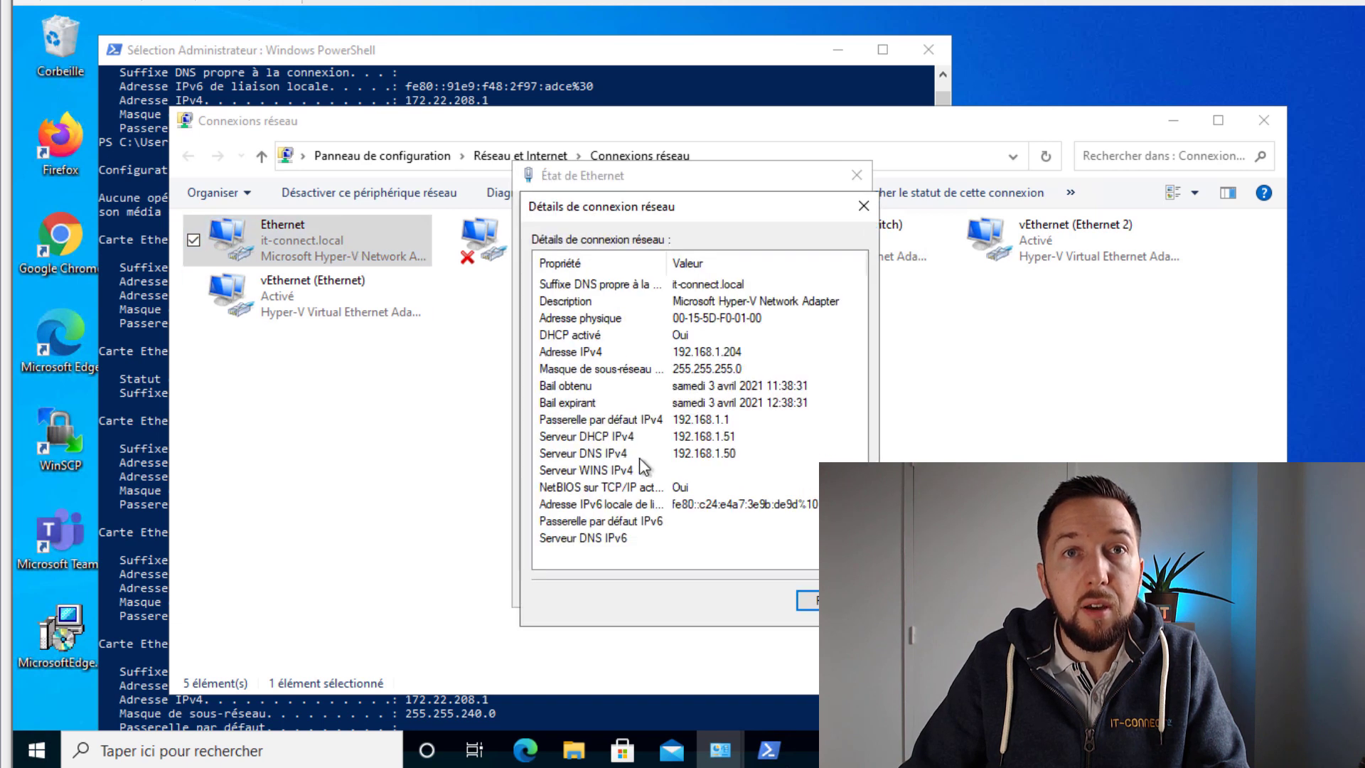
{"action": "left_click", "coordinate": [612, 437]}
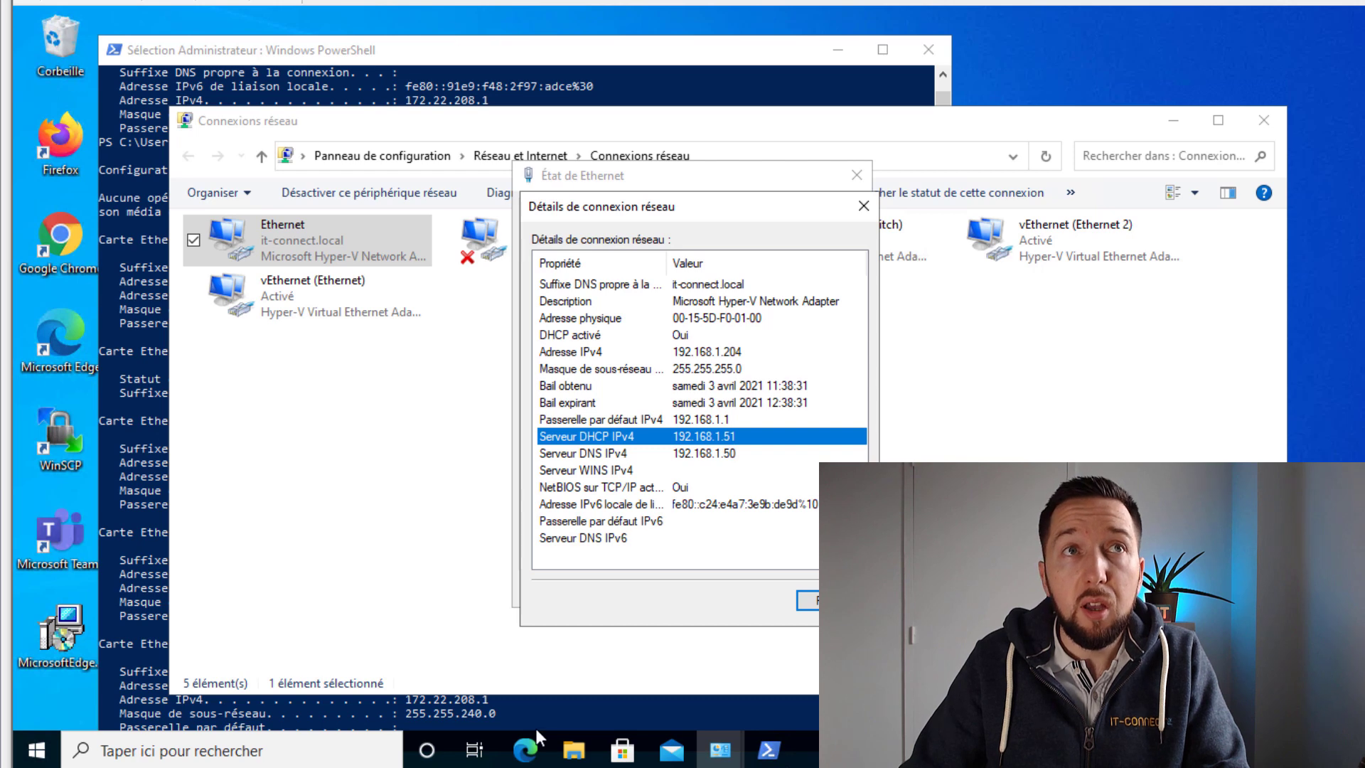
Step: Return to the DHCP console on SRV-ADDS-01, refresh the 192.168.1.51 server and examine the Windows-10 client's lease in its LAN_Virtuel scope
{"action": "mouse_move", "coordinate": [720, 751]}
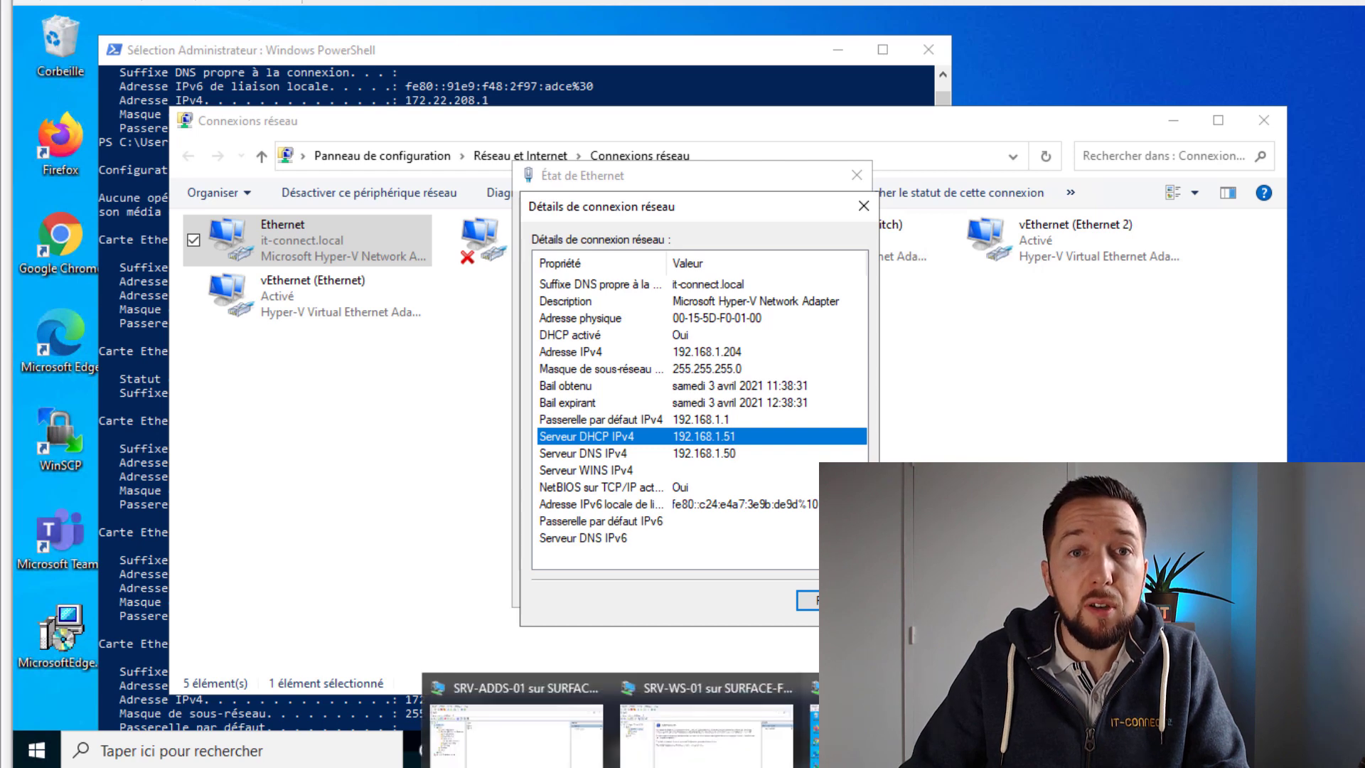
{"action": "left_click", "coordinate": [578, 739]}
{"action": "right_click", "coordinate": [128, 108]}
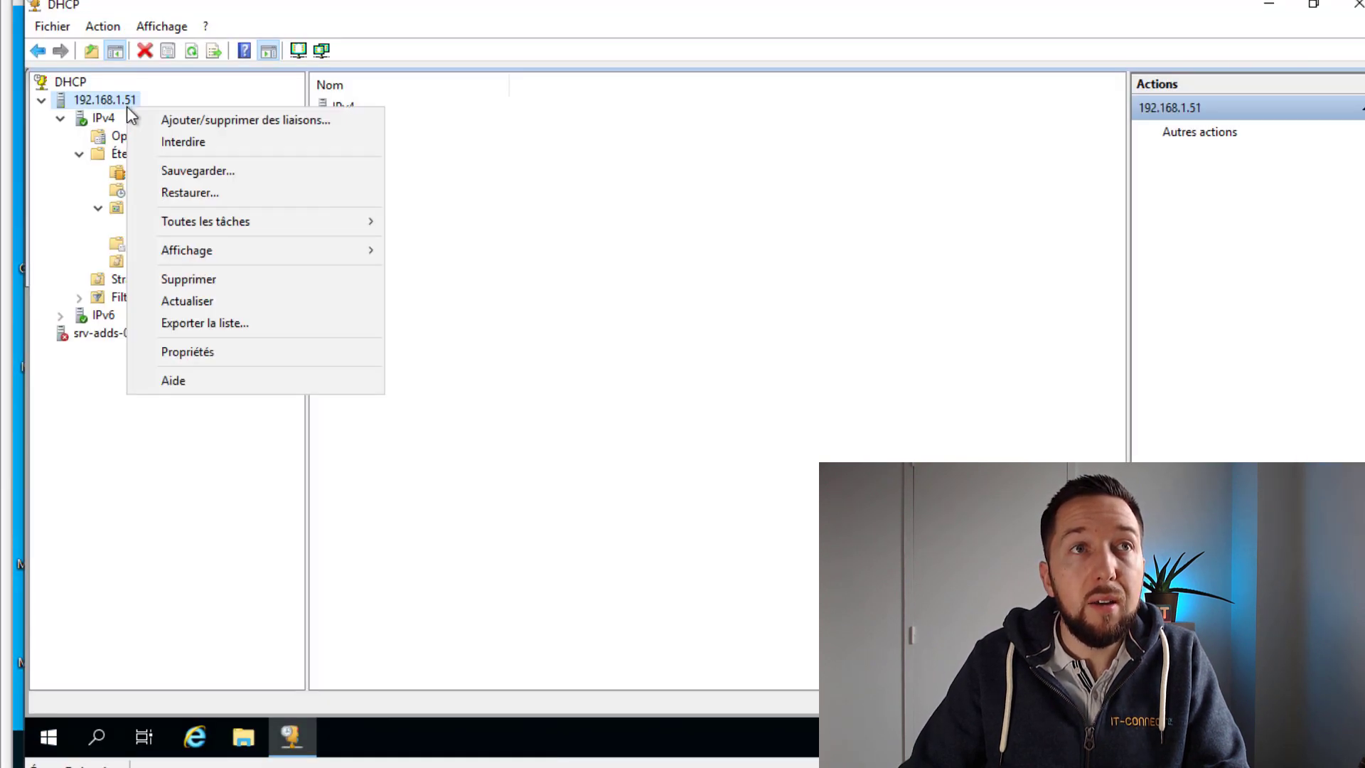
{"action": "left_click", "coordinate": [211, 300]}
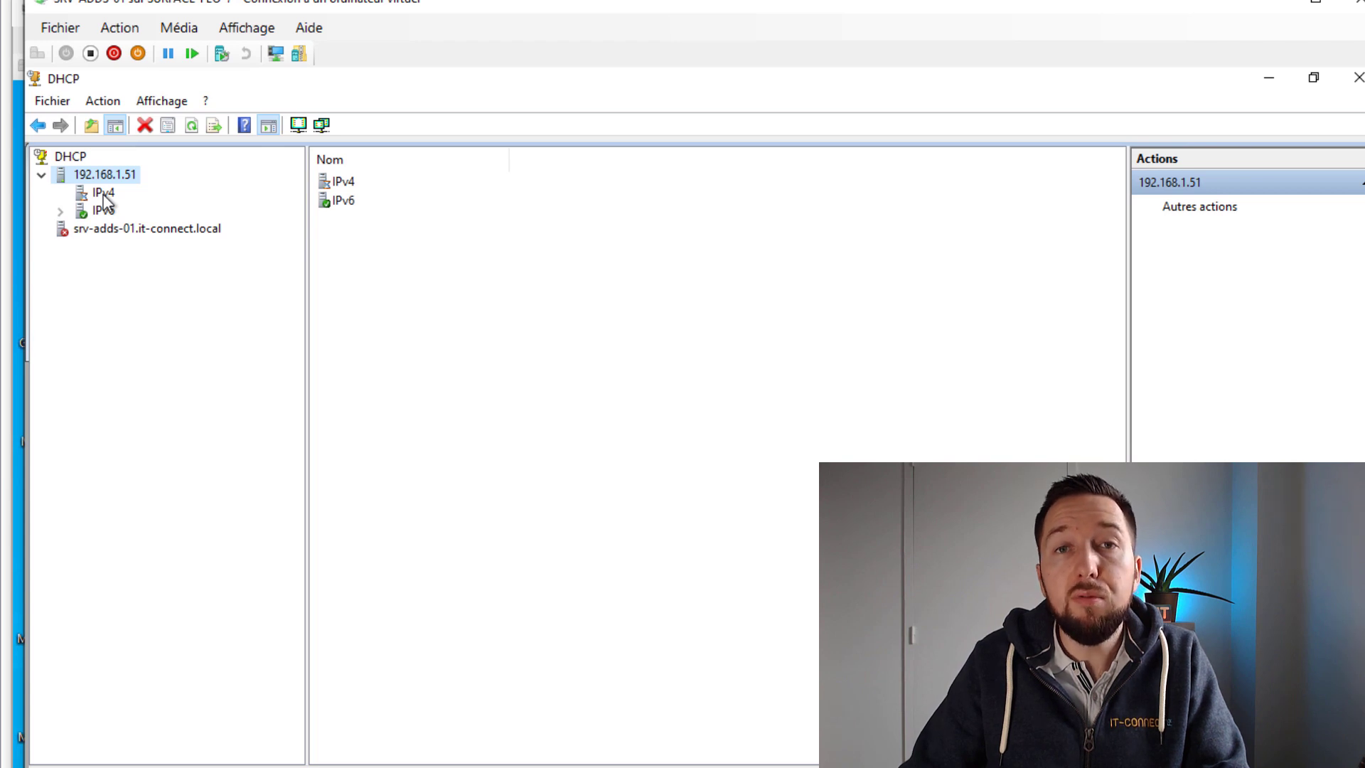
{"action": "left_click", "coordinate": [79, 210]}
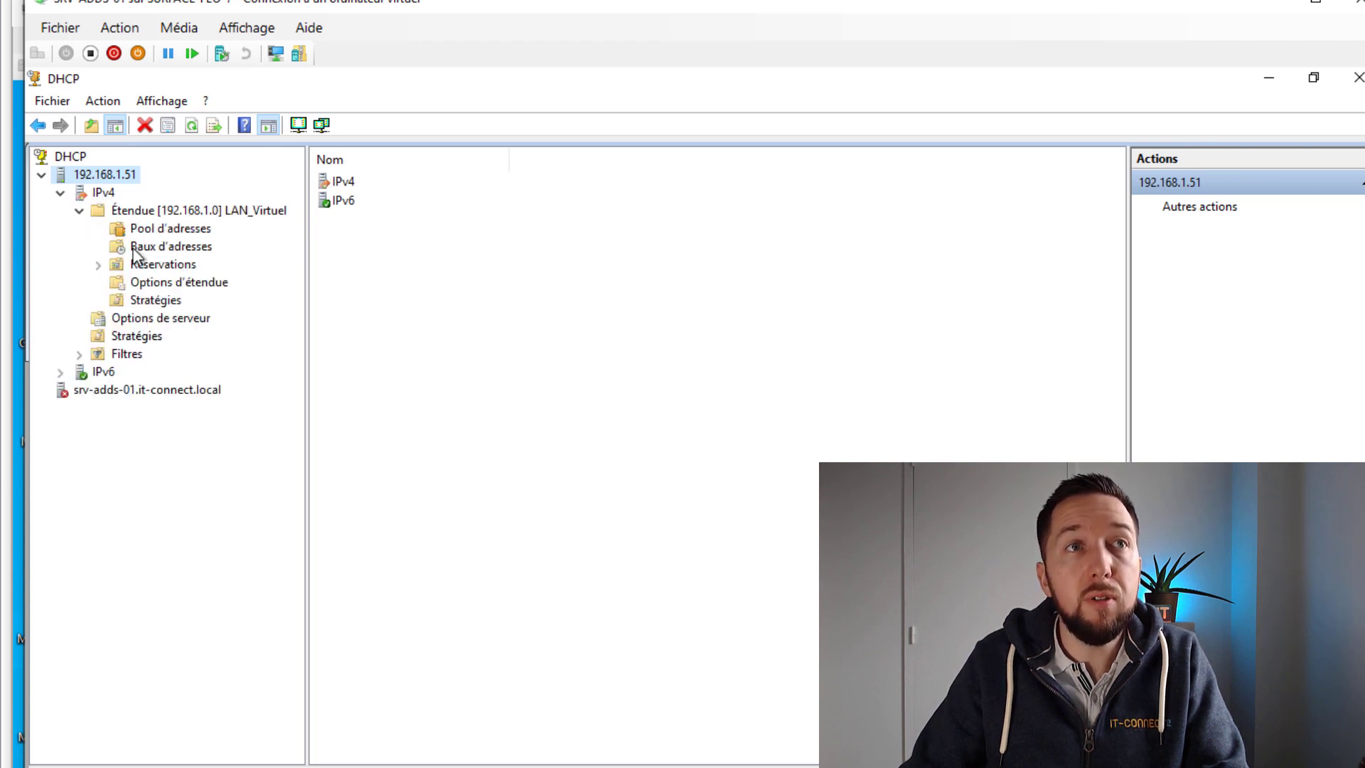
{"action": "left_click", "coordinate": [135, 249]}
{"action": "right_click", "coordinate": [375, 236]}
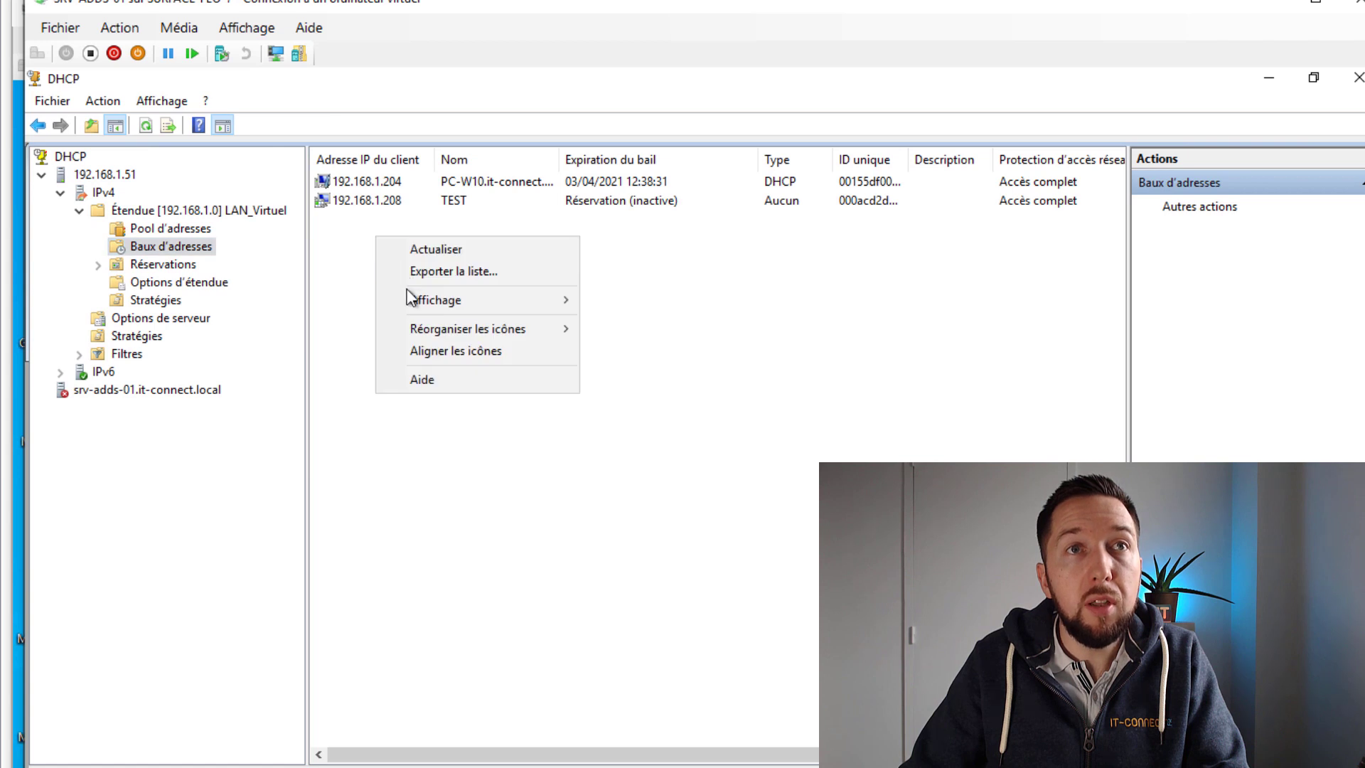
{"action": "left_click", "coordinate": [423, 250]}
{"action": "left_click", "coordinate": [412, 181]}
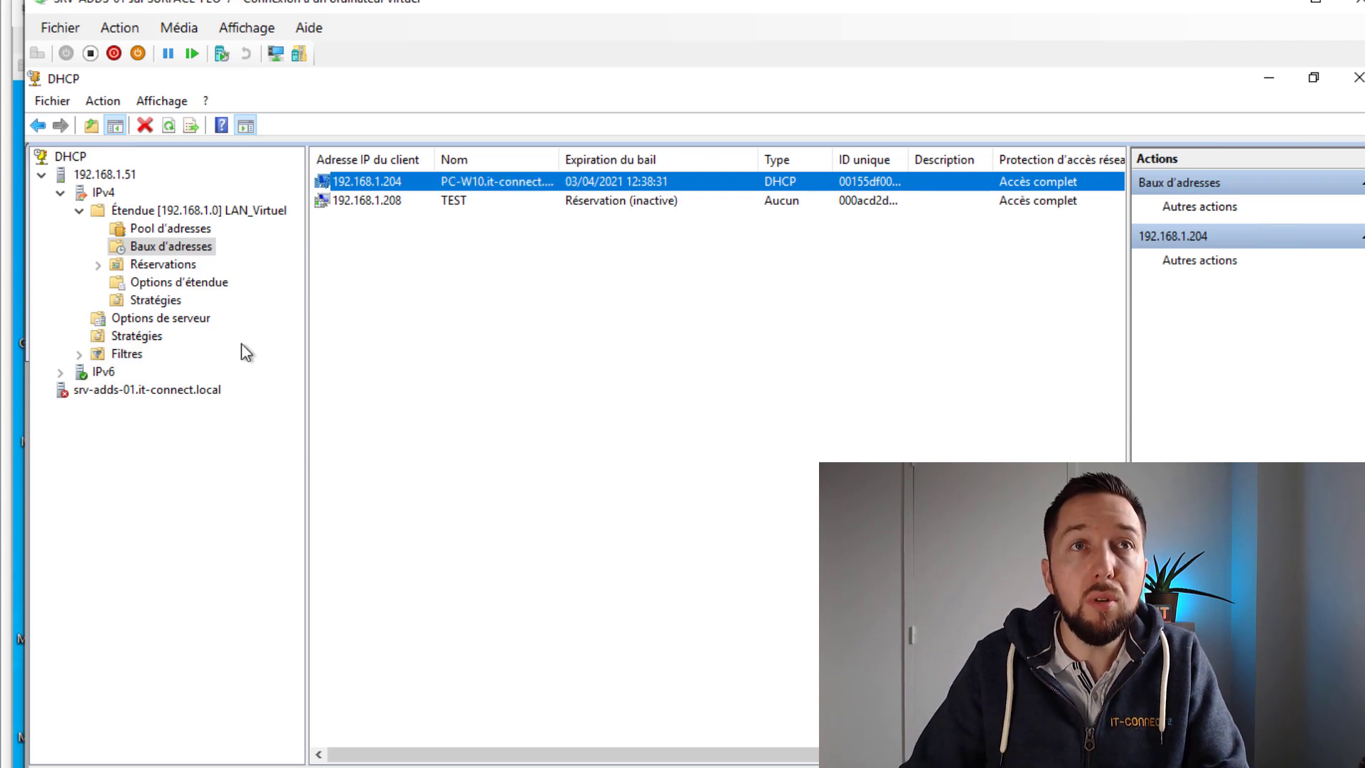
Step: Start the DHCP service on srv-adds-01.it-connect.local
{"action": "right_click", "coordinate": [162, 385]}
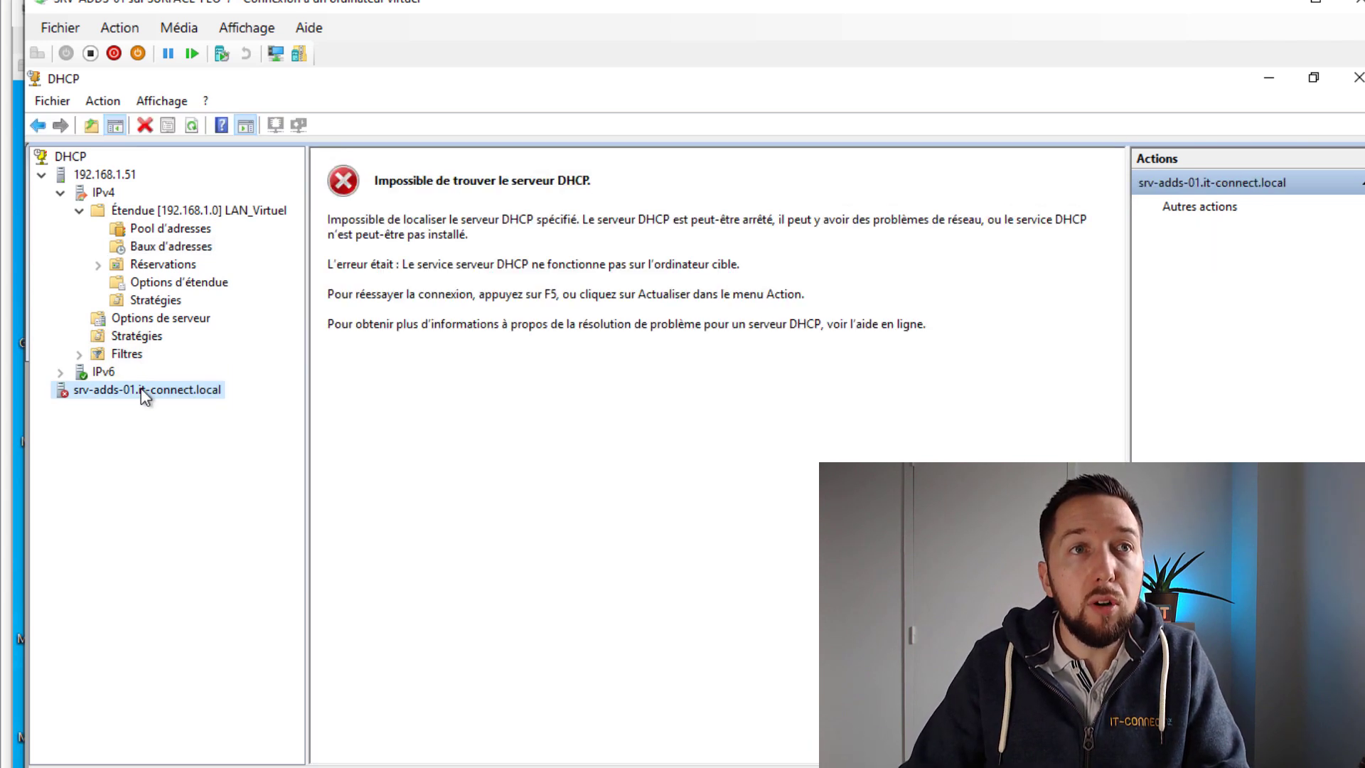
{"action": "right_click", "coordinate": [145, 391]}
{"action": "mouse_move", "coordinate": [297, 500]}
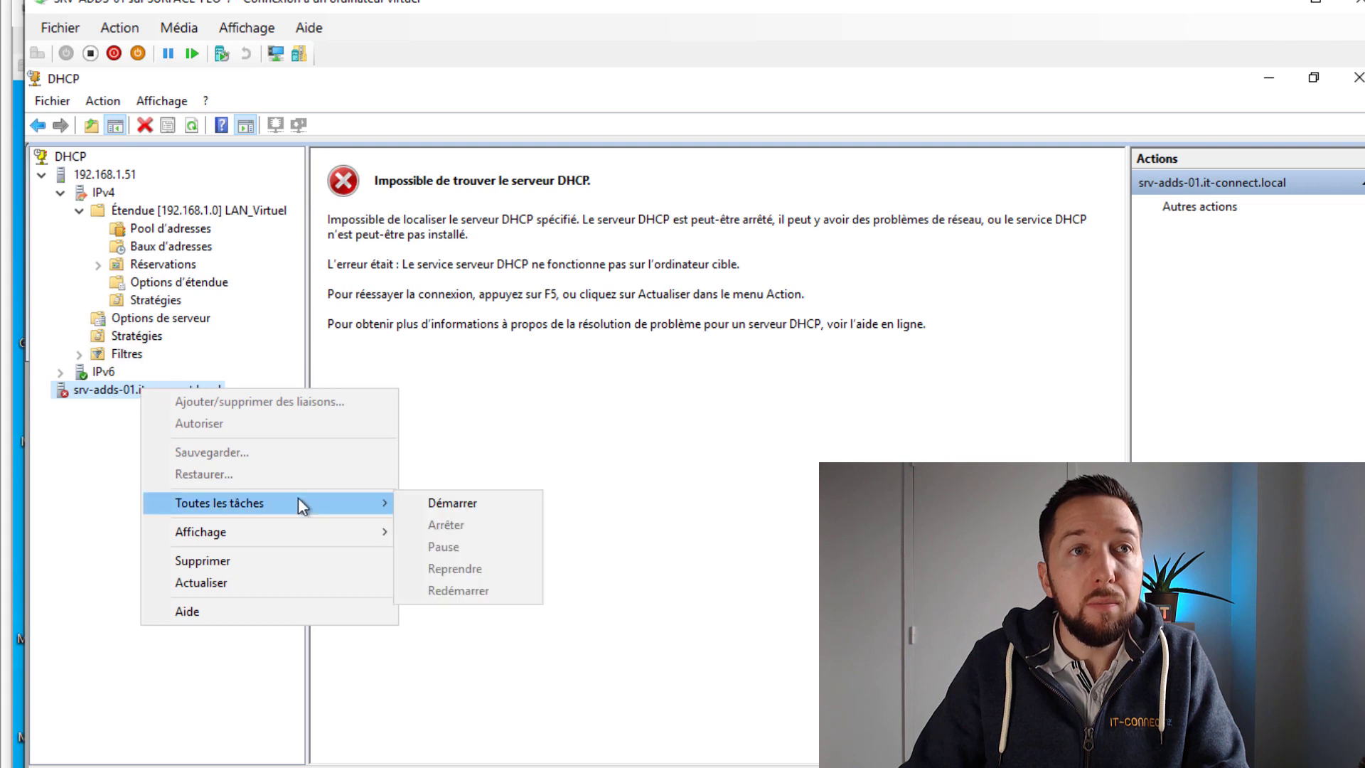
{"action": "left_click", "coordinate": [459, 504]}
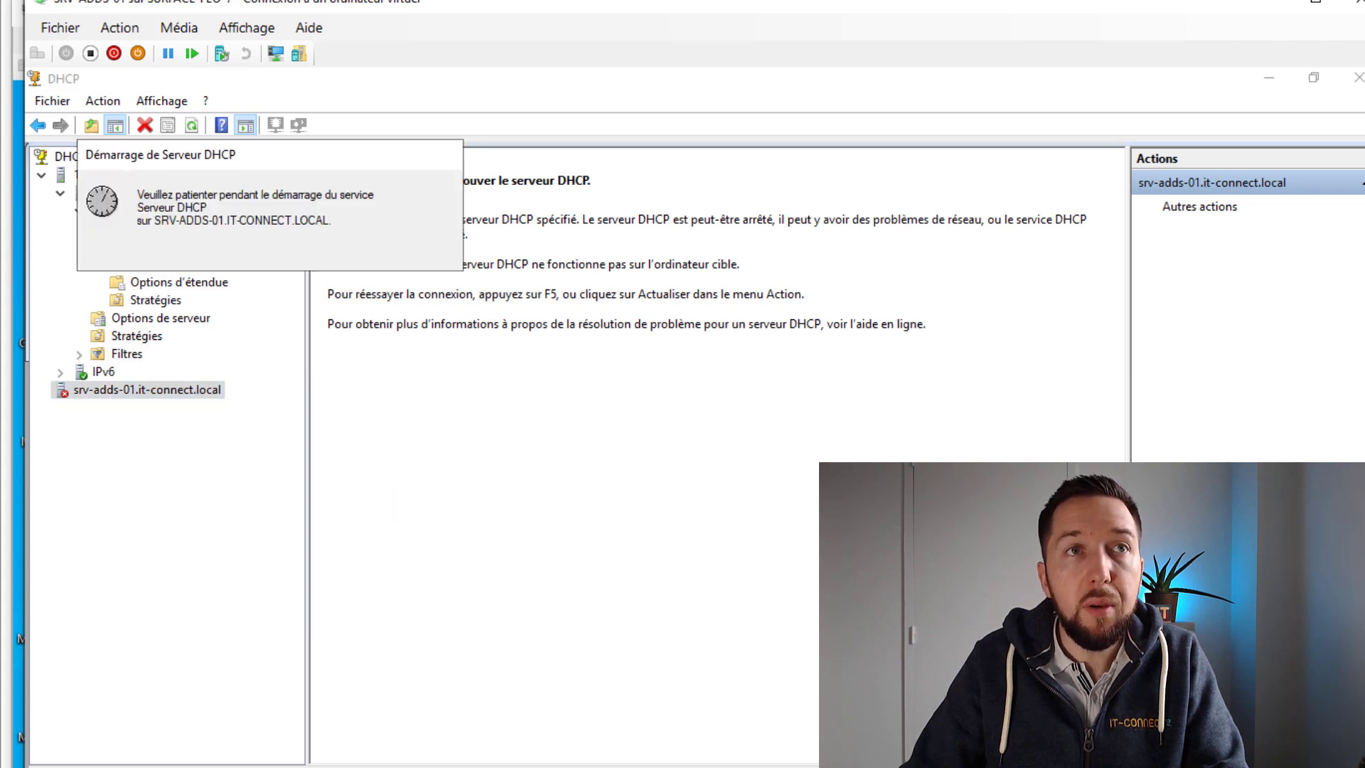
Step: Expand the LAN_Virtuel scope of srv-adds-01 and check its address leases for the Windows-10 client
{"action": "left_click", "coordinate": [61, 408]}
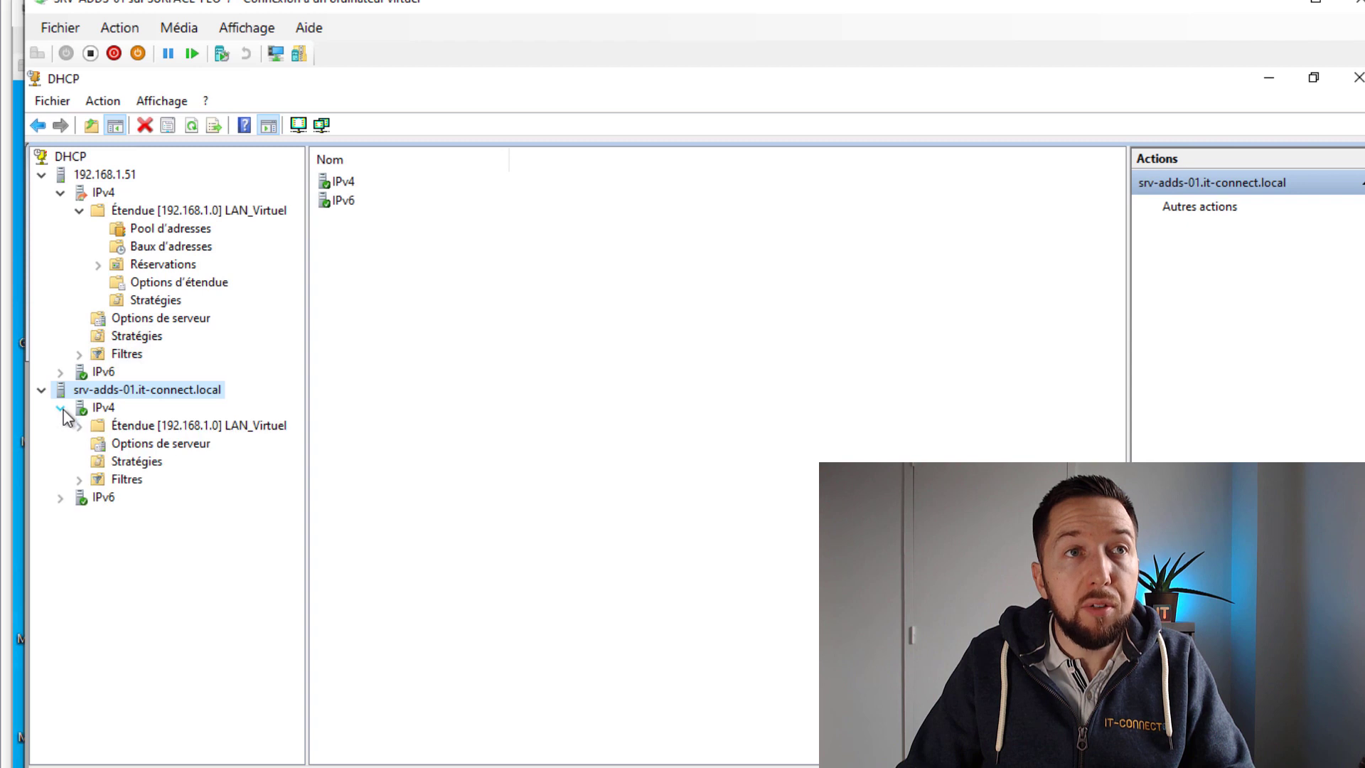
{"action": "left_click", "coordinate": [79, 426]}
{"action": "left_click", "coordinate": [158, 463]}
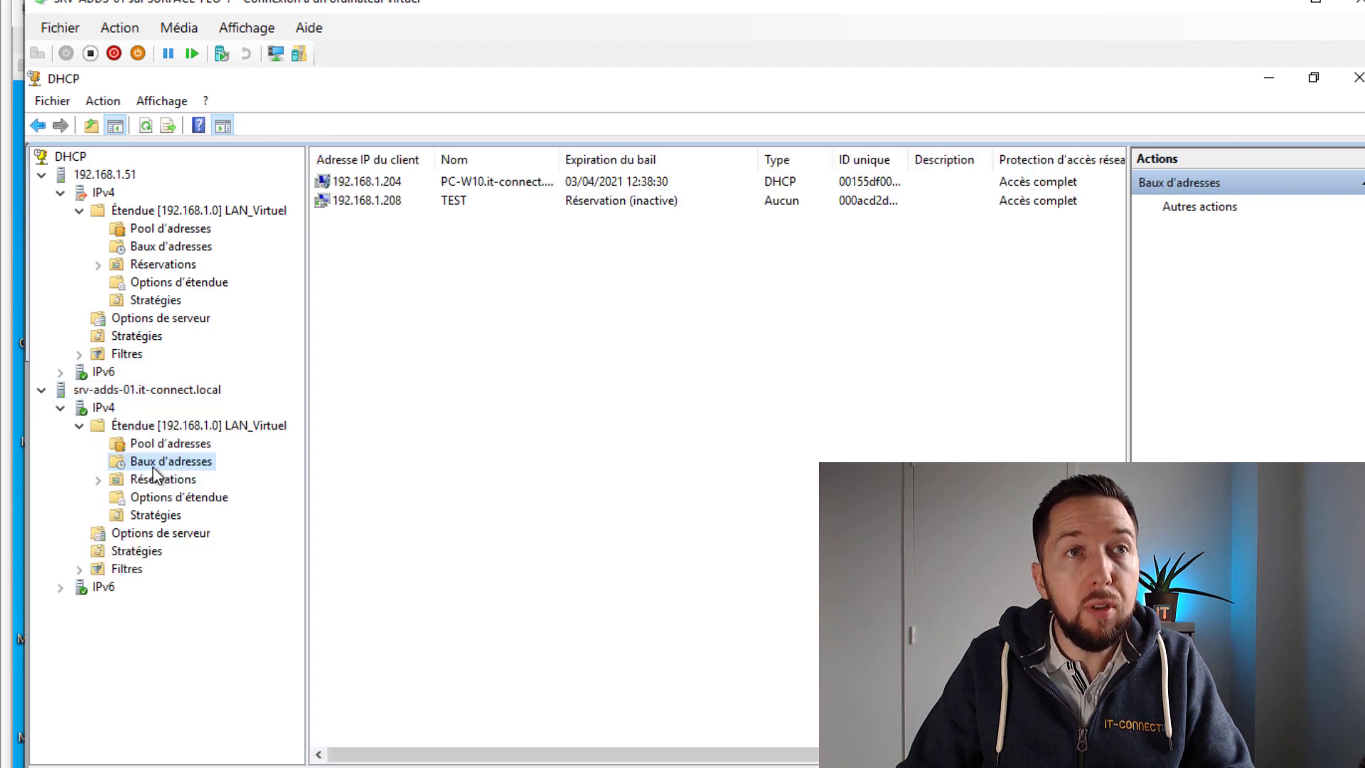
{"action": "left_click", "coordinate": [430, 185]}
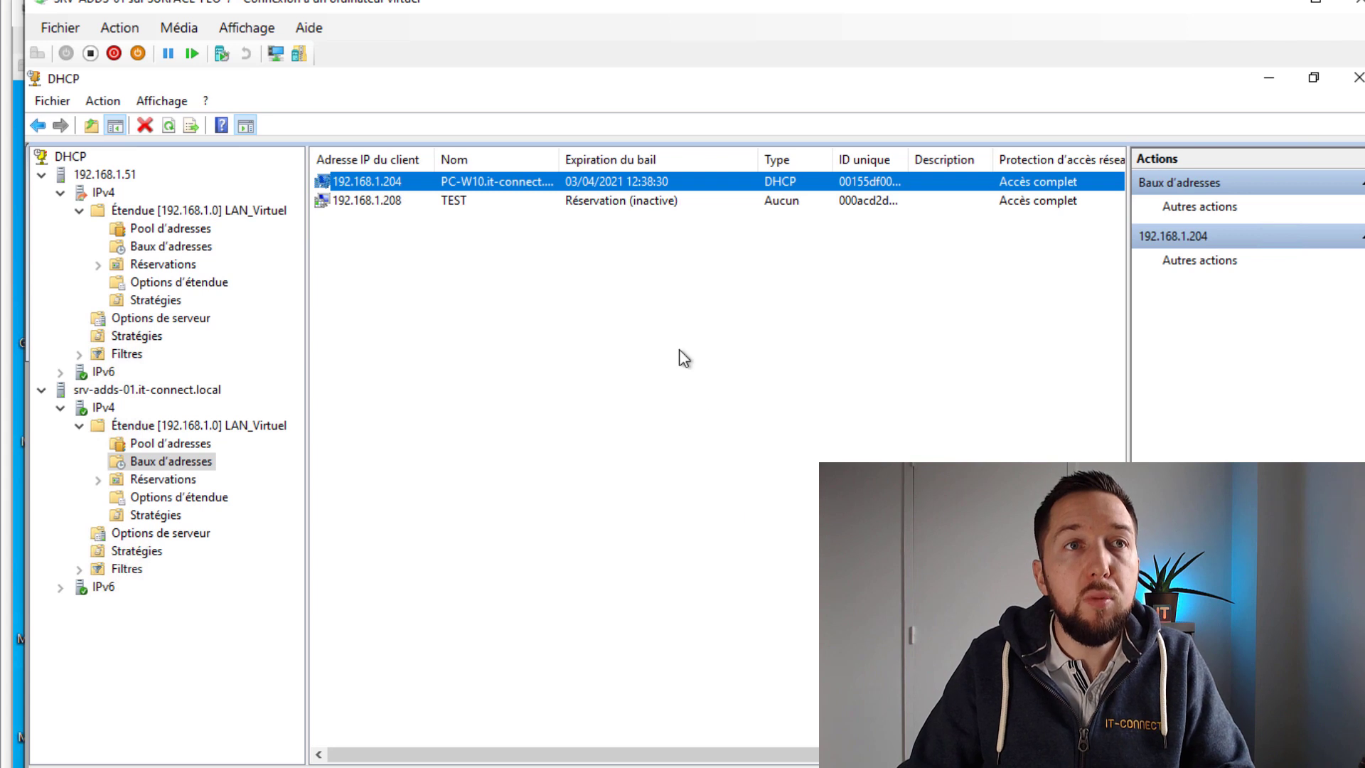
Step: Review the failover settings and partner server in the properties of srv-adds-01's LAN_Virtuel scope, and close them without changes
{"action": "right_click", "coordinate": [183, 421]}
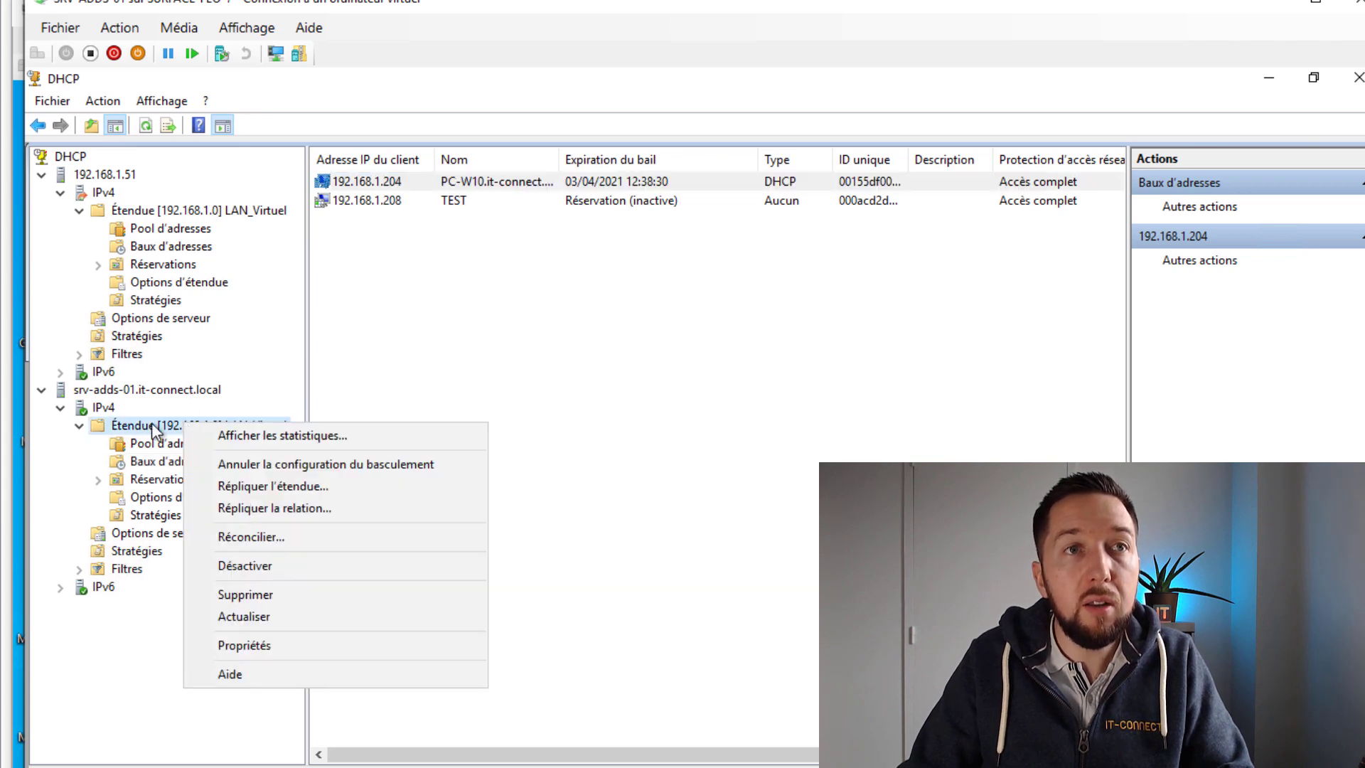
{"action": "left_click", "coordinate": [250, 645]}
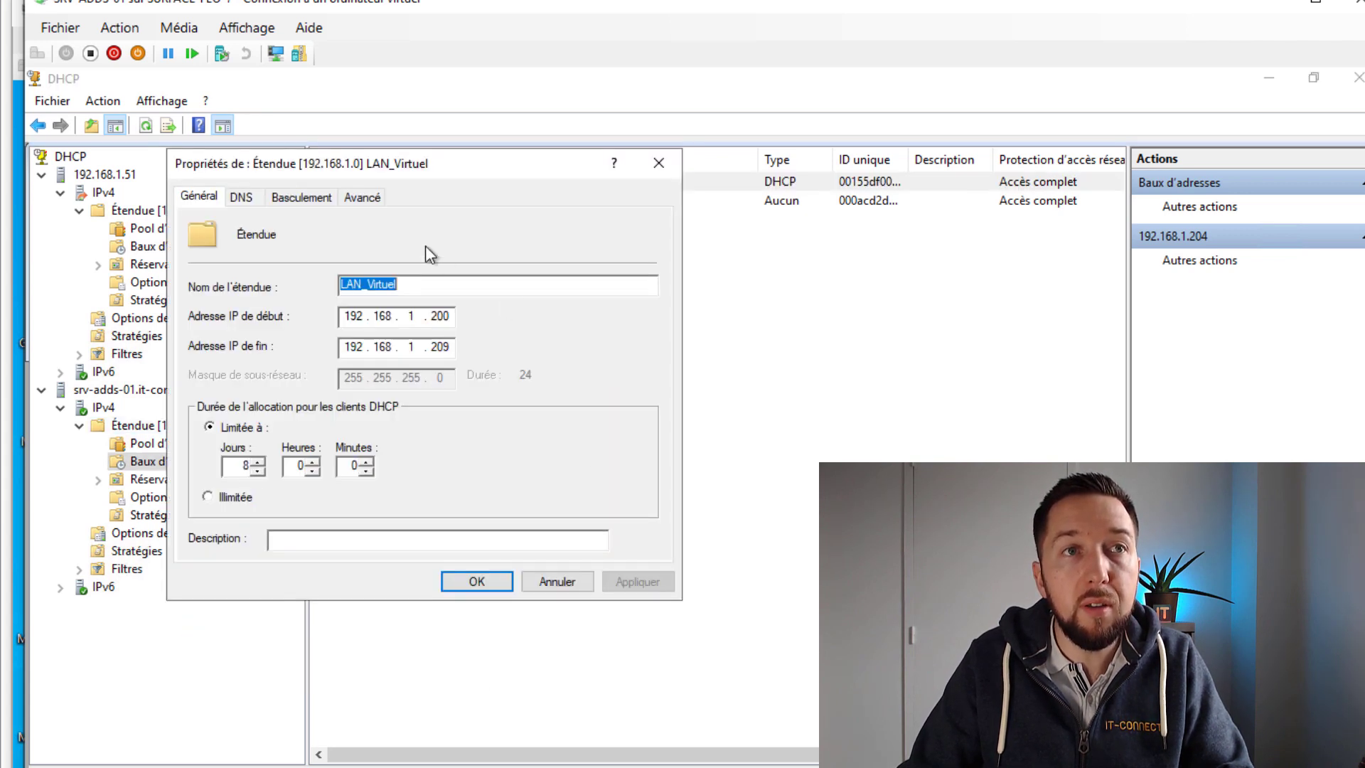
{"action": "left_click", "coordinate": [310, 204]}
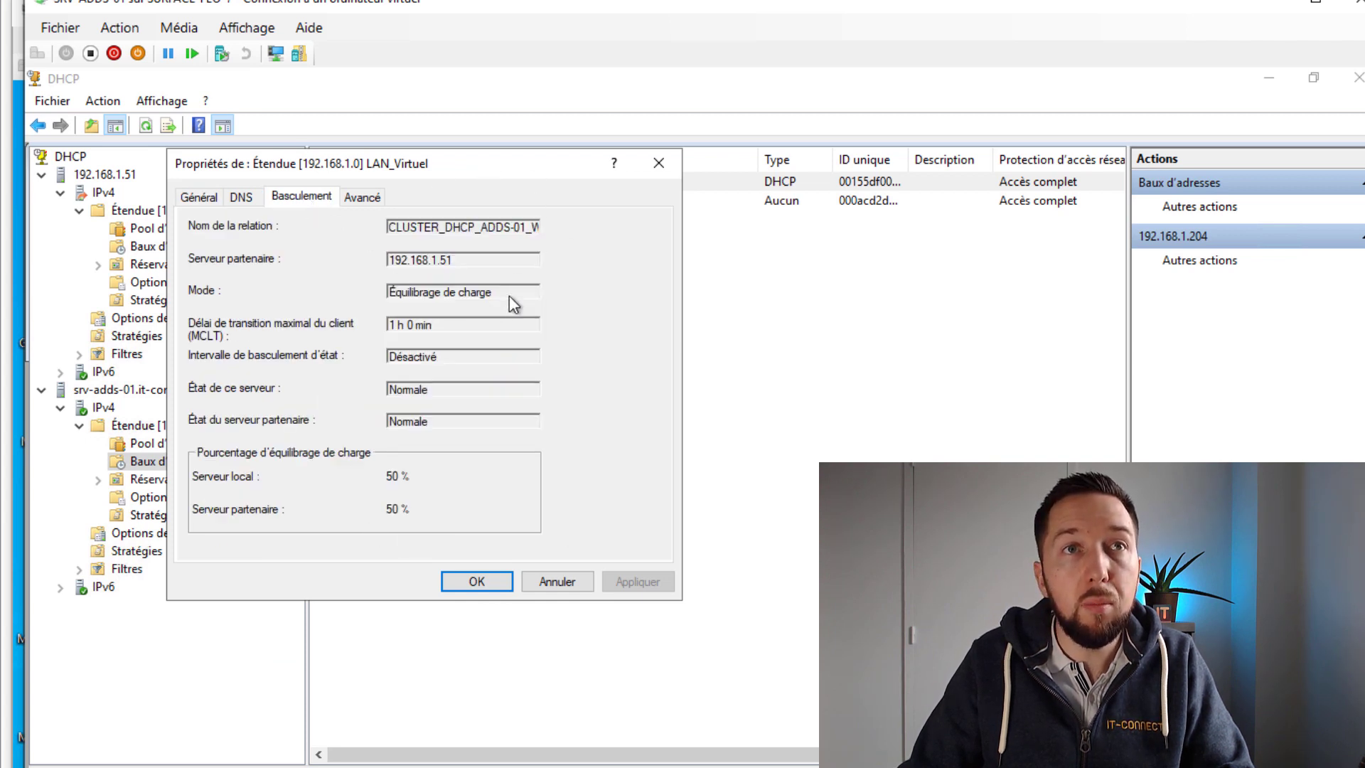
{"action": "left_click_drag", "start_coordinate": [456, 259], "coordinate": [330, 259]}
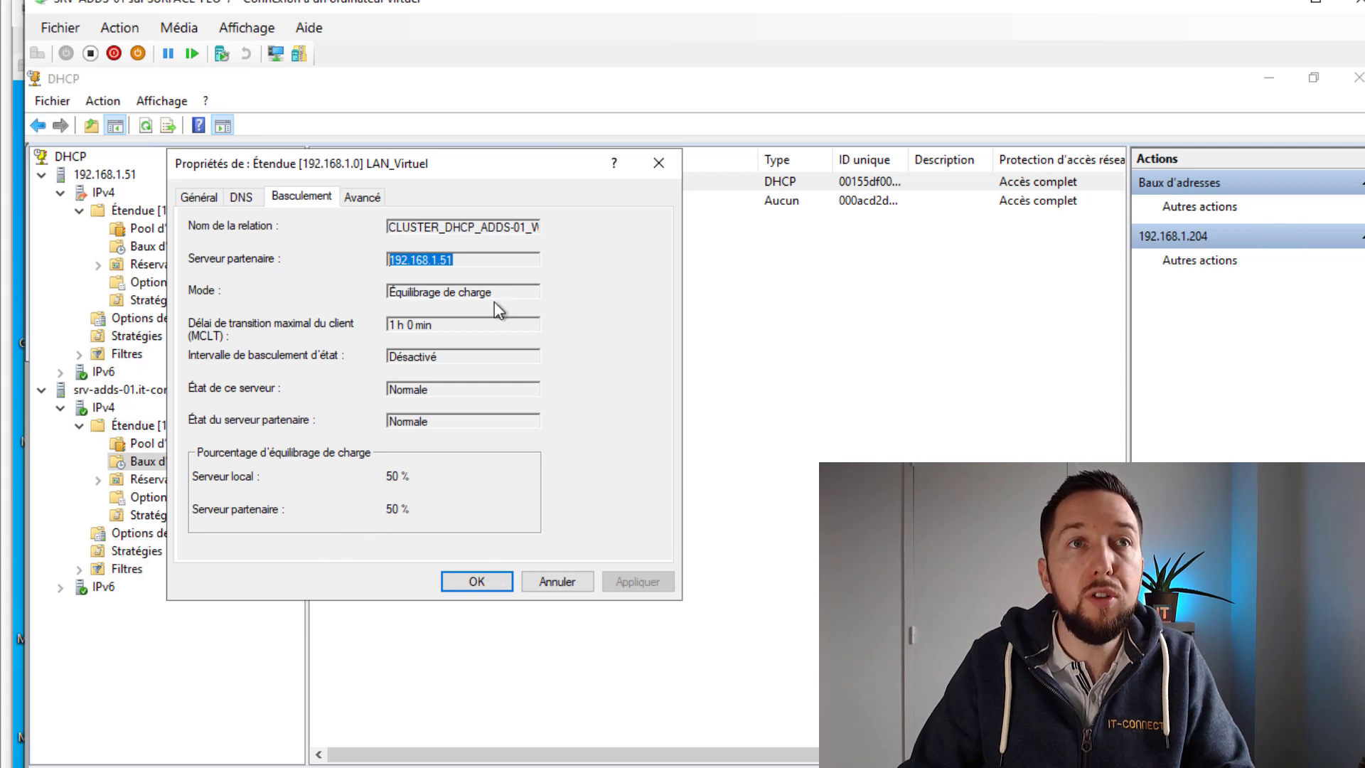
{"action": "left_click", "coordinate": [559, 589]}
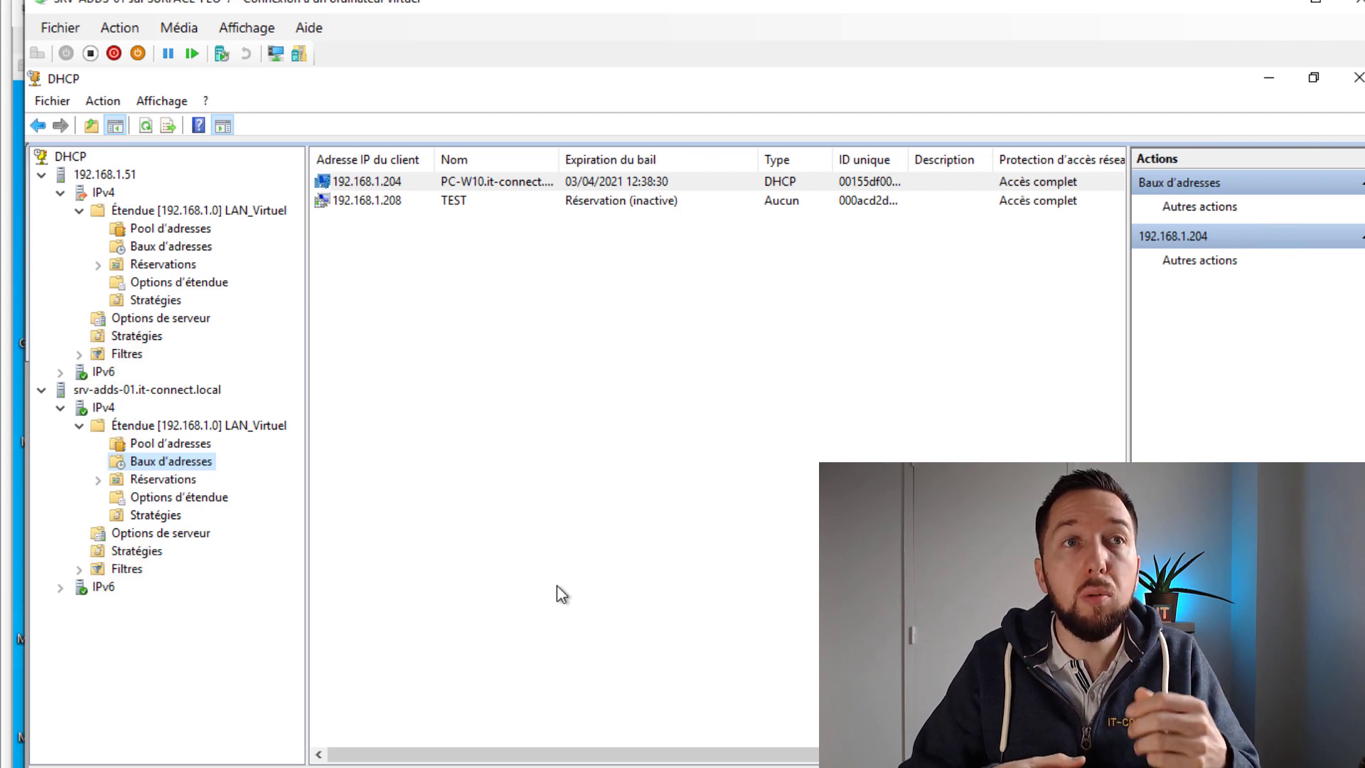
{"action": "left_click", "coordinate": [552, 577]}
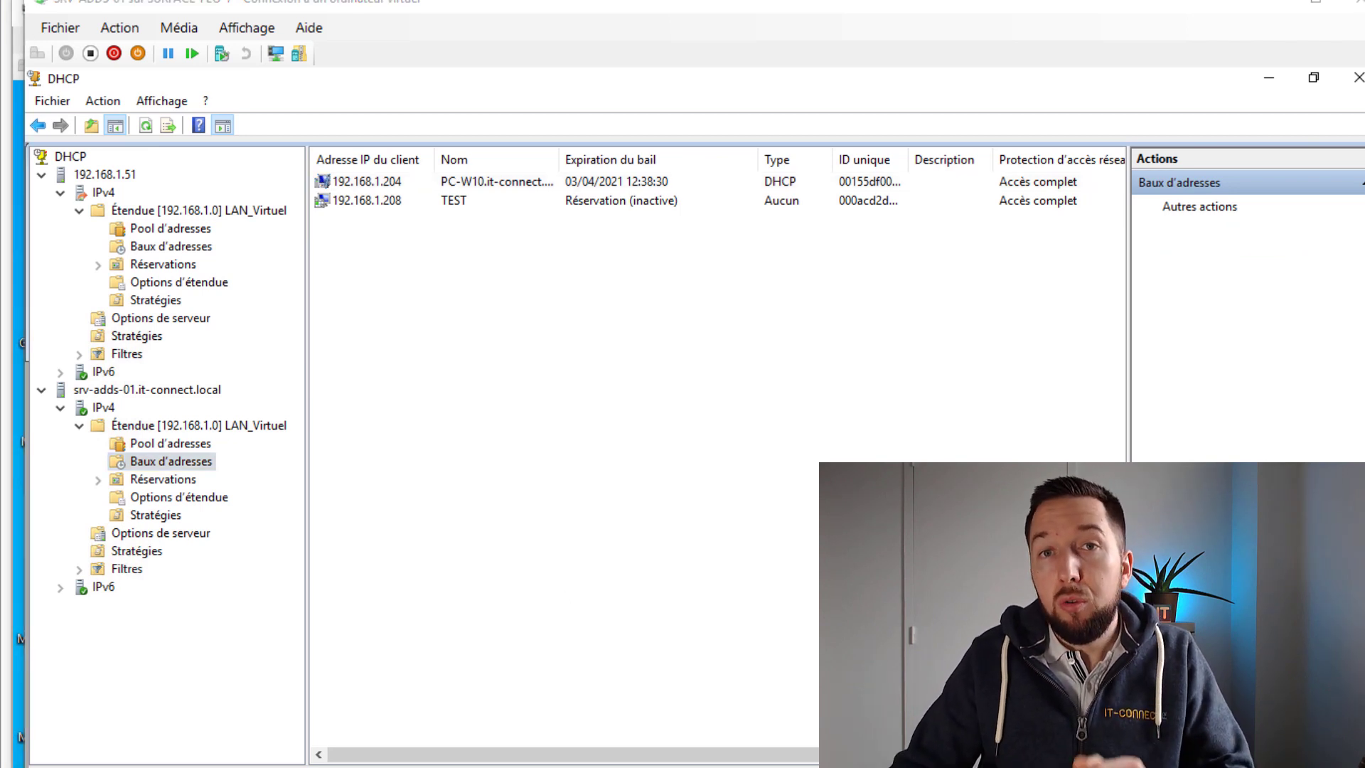